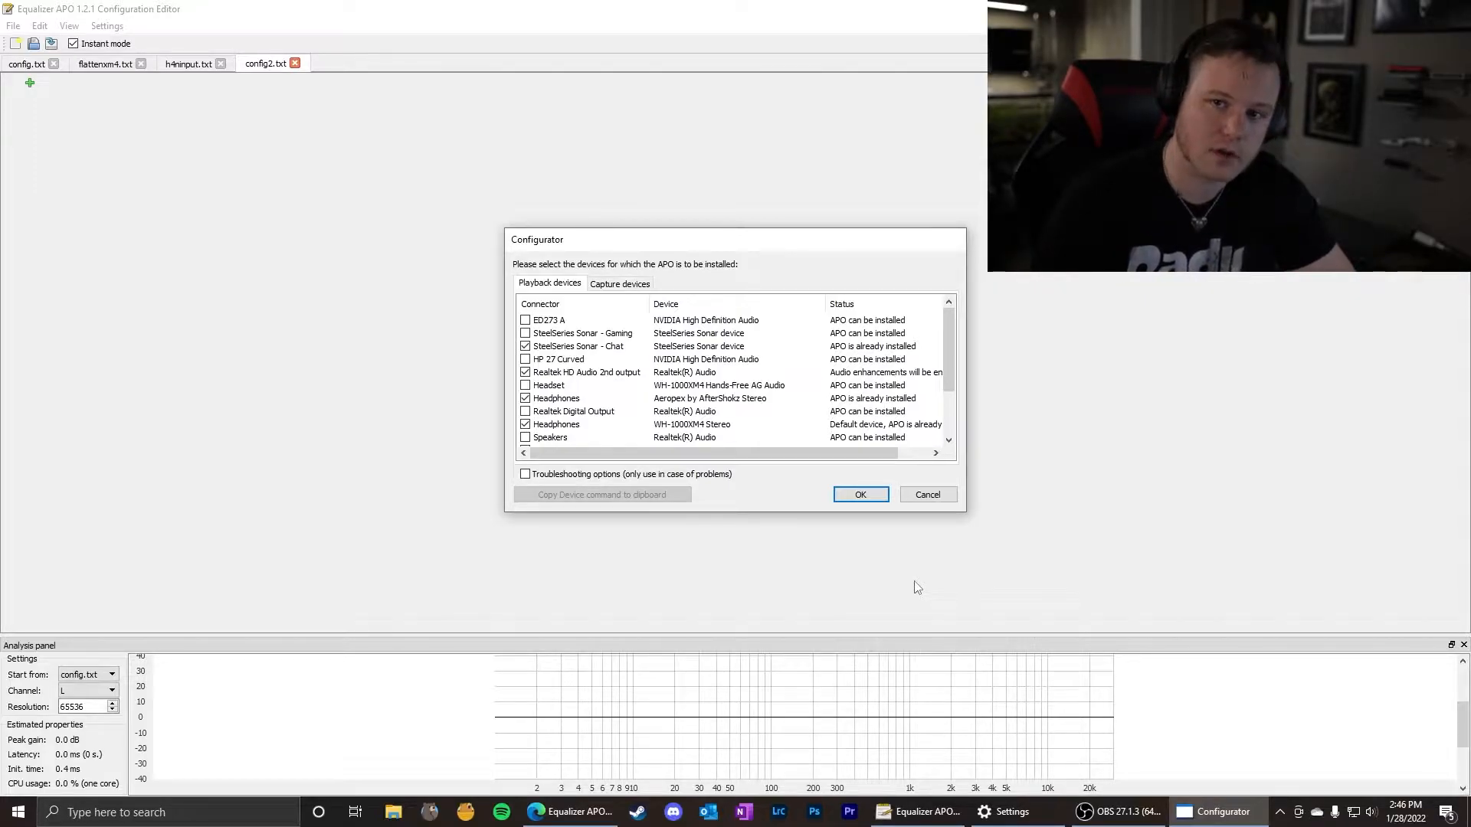
Confirm the devices selected for the APO installation and decline the Windows reboot.
mouse_move(622, 243)
left_mouse_down()
mouse_move(594, 233)
mouse_move(610, 226)
left_mouse_up()
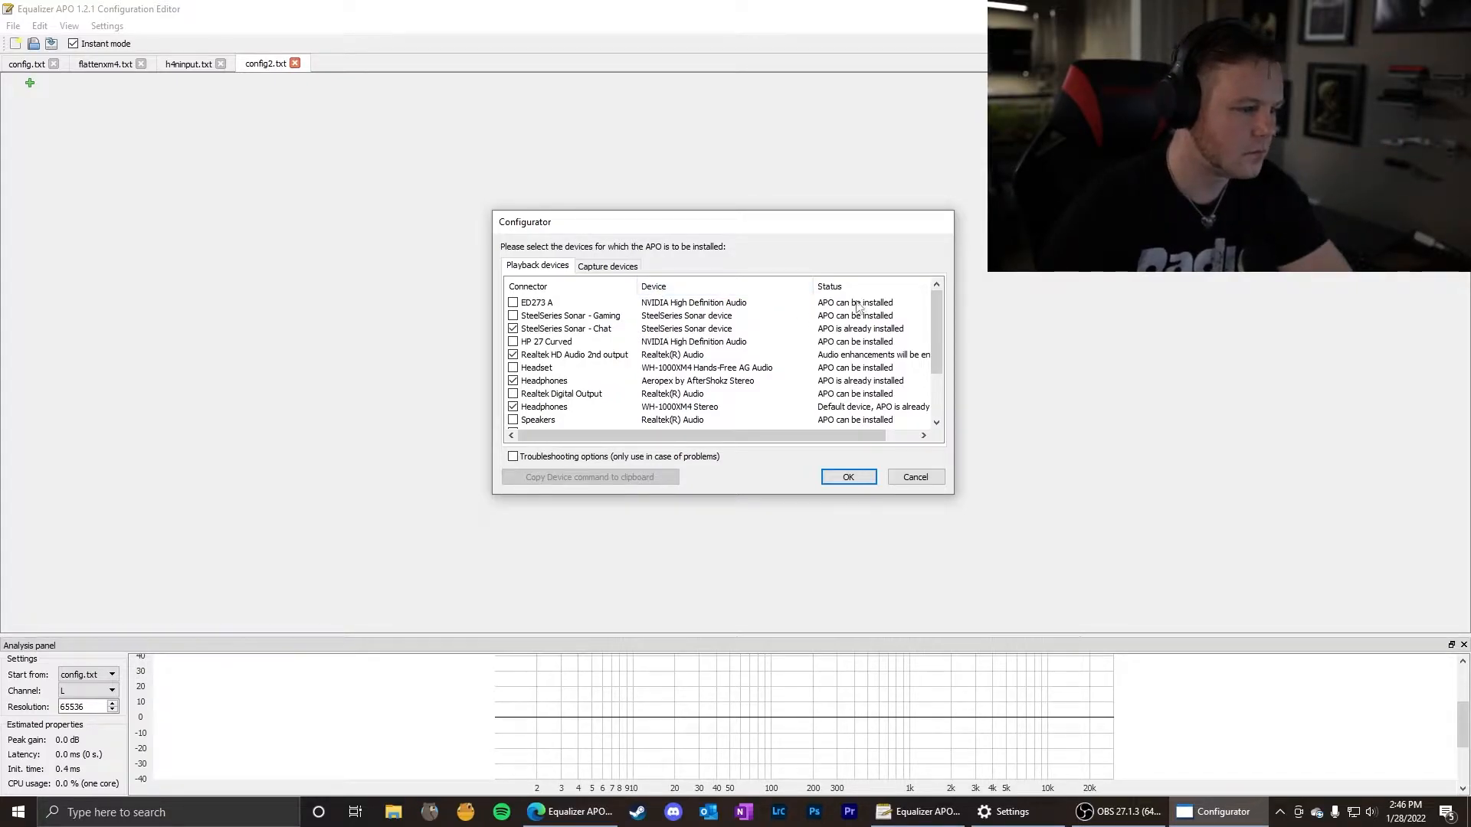
left_click_drag(937, 321, 938, 341)
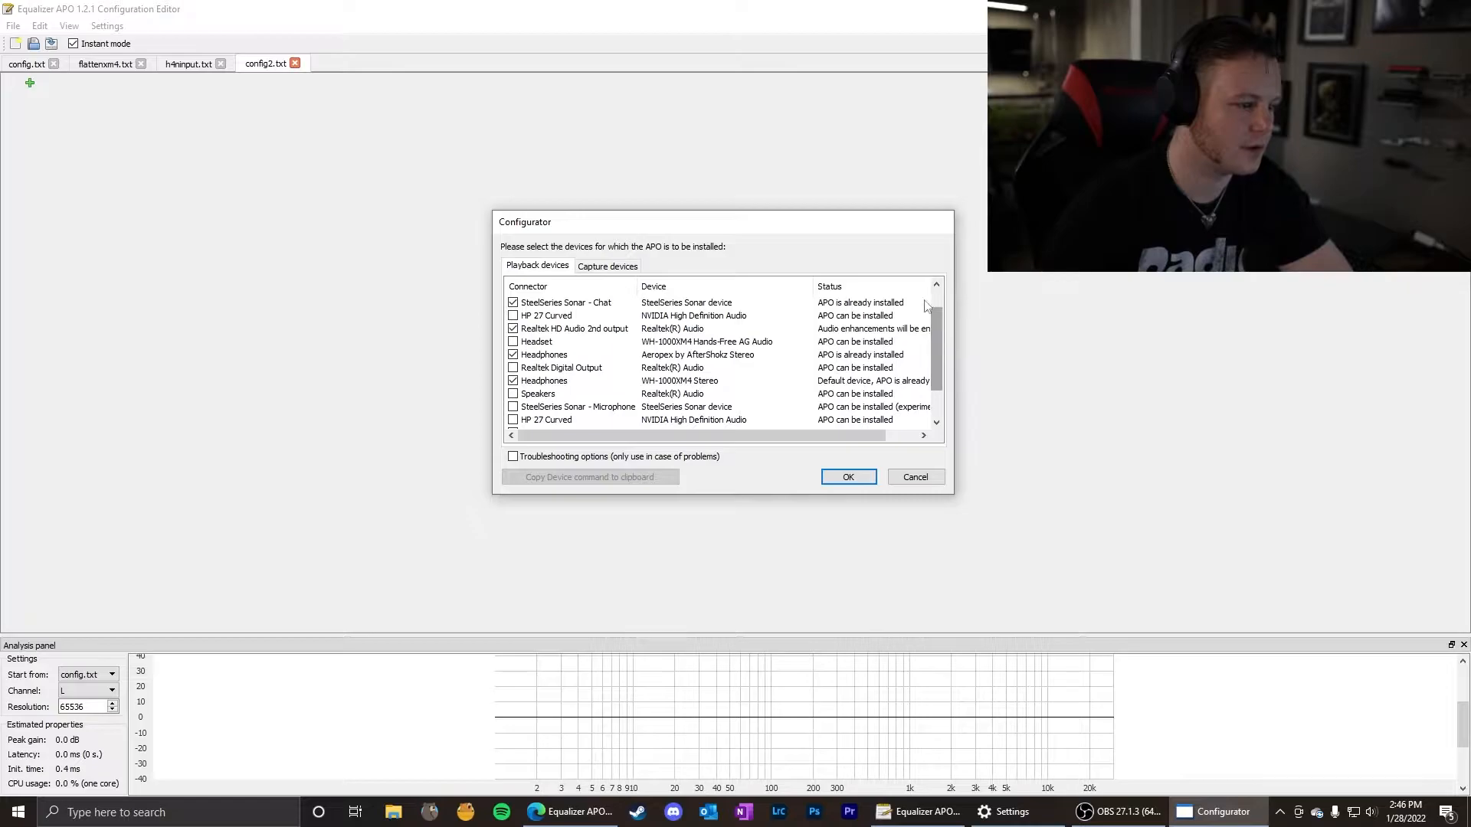
left_click(842, 480)
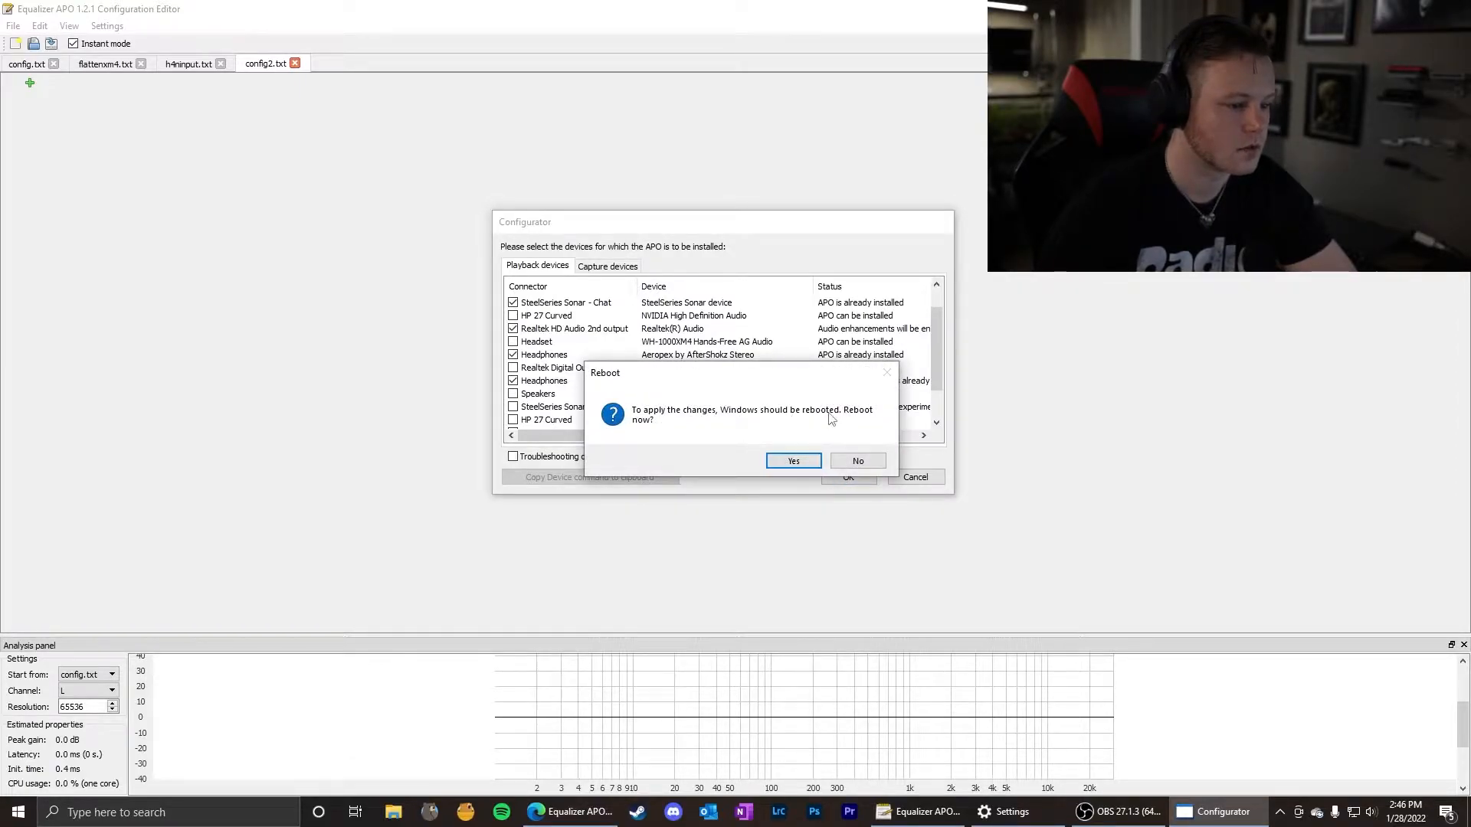
left_click(852, 461)
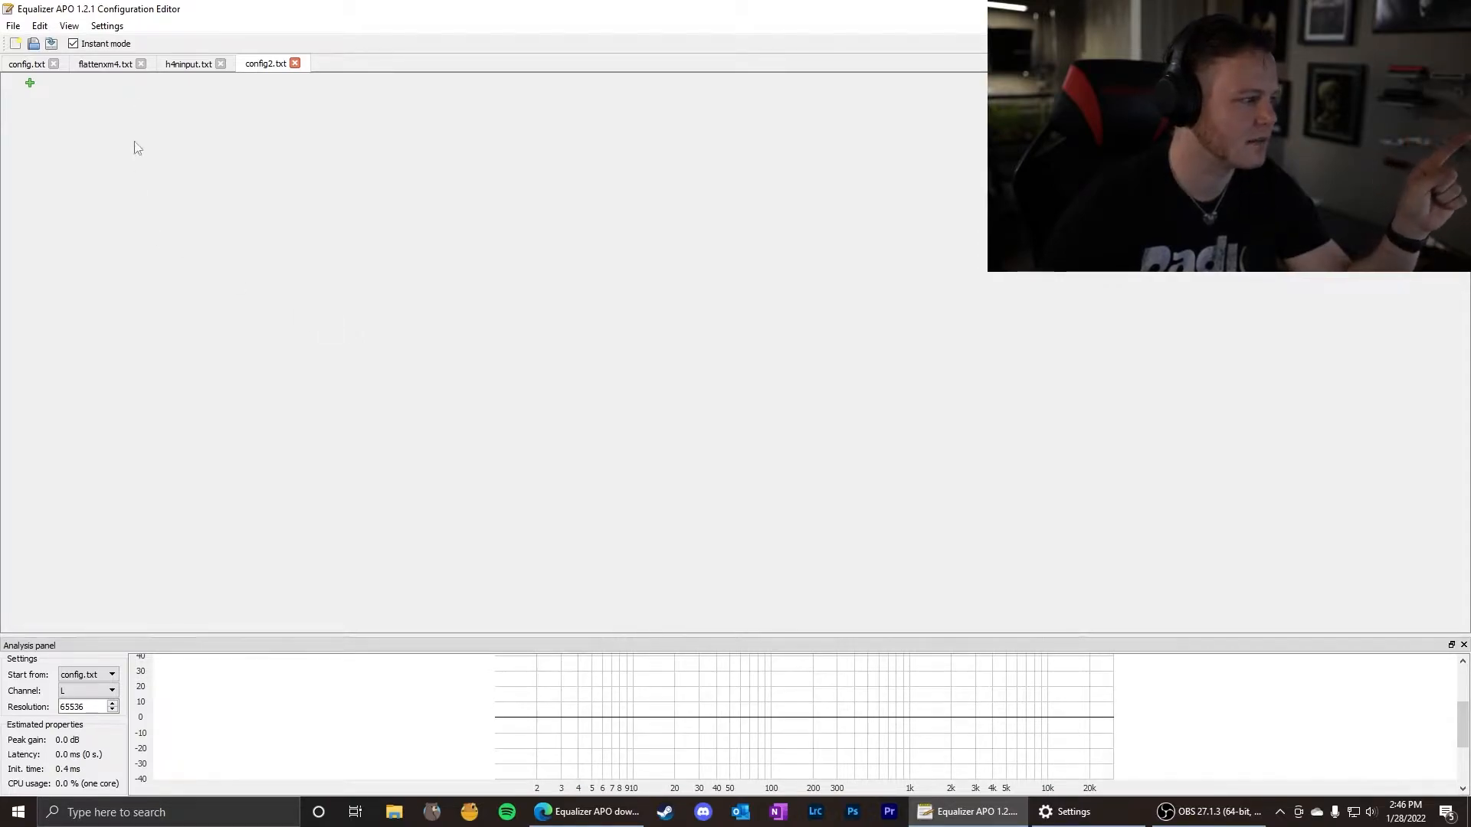
left_click(29, 83)
mouse_move(80, 122)
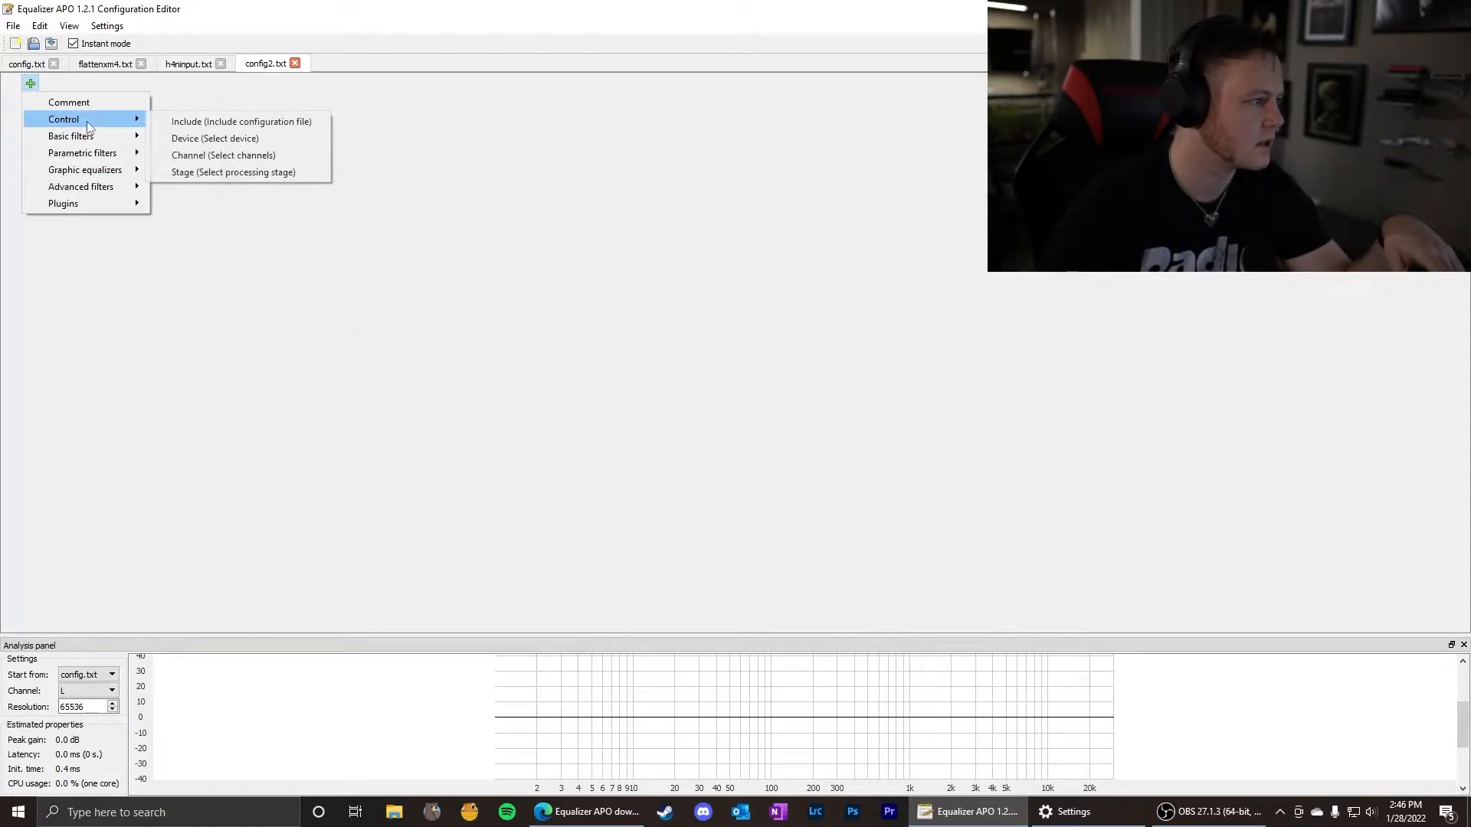
left_click(160, 121)
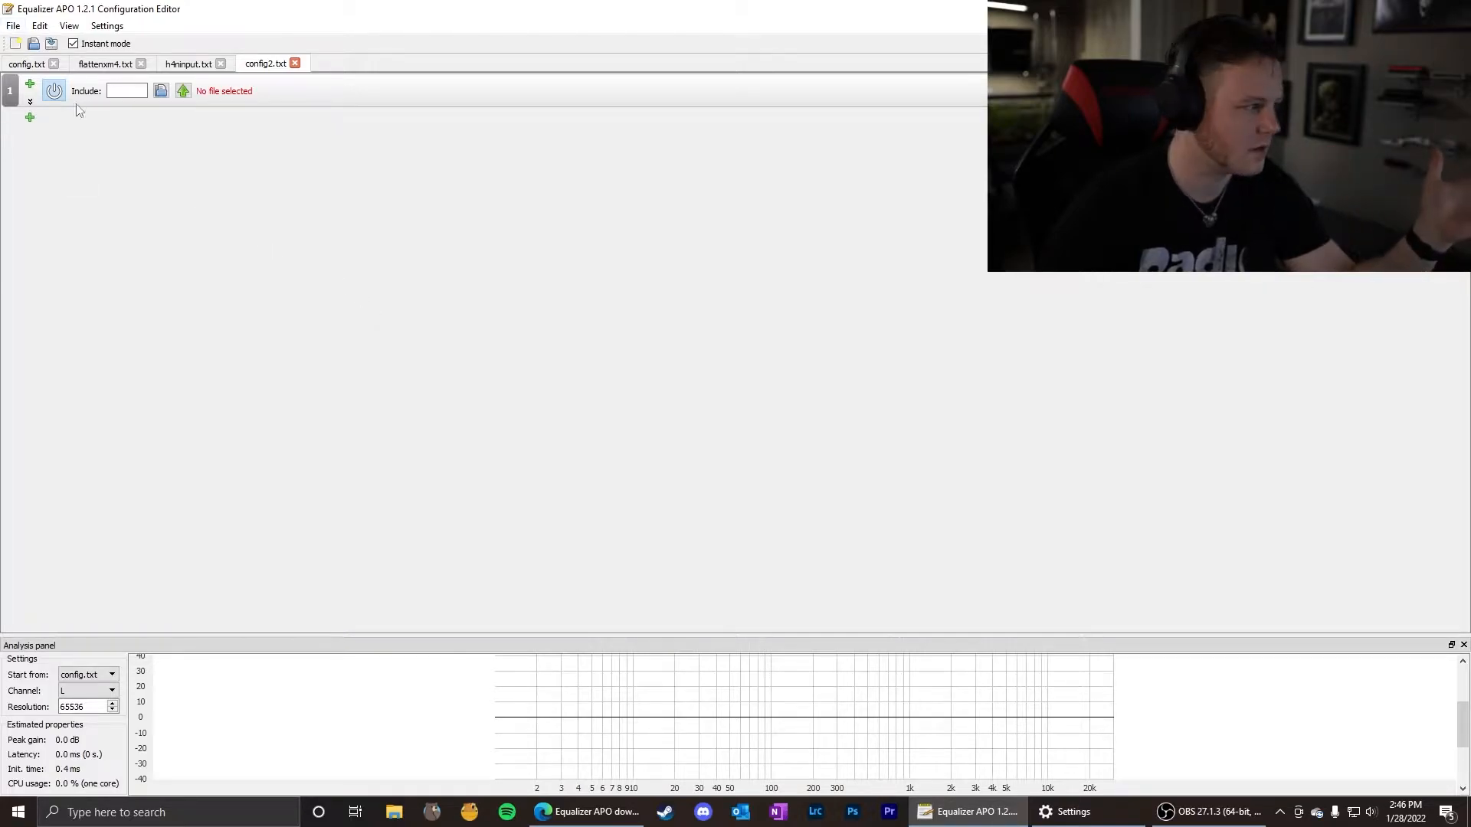
left_click(31, 102)
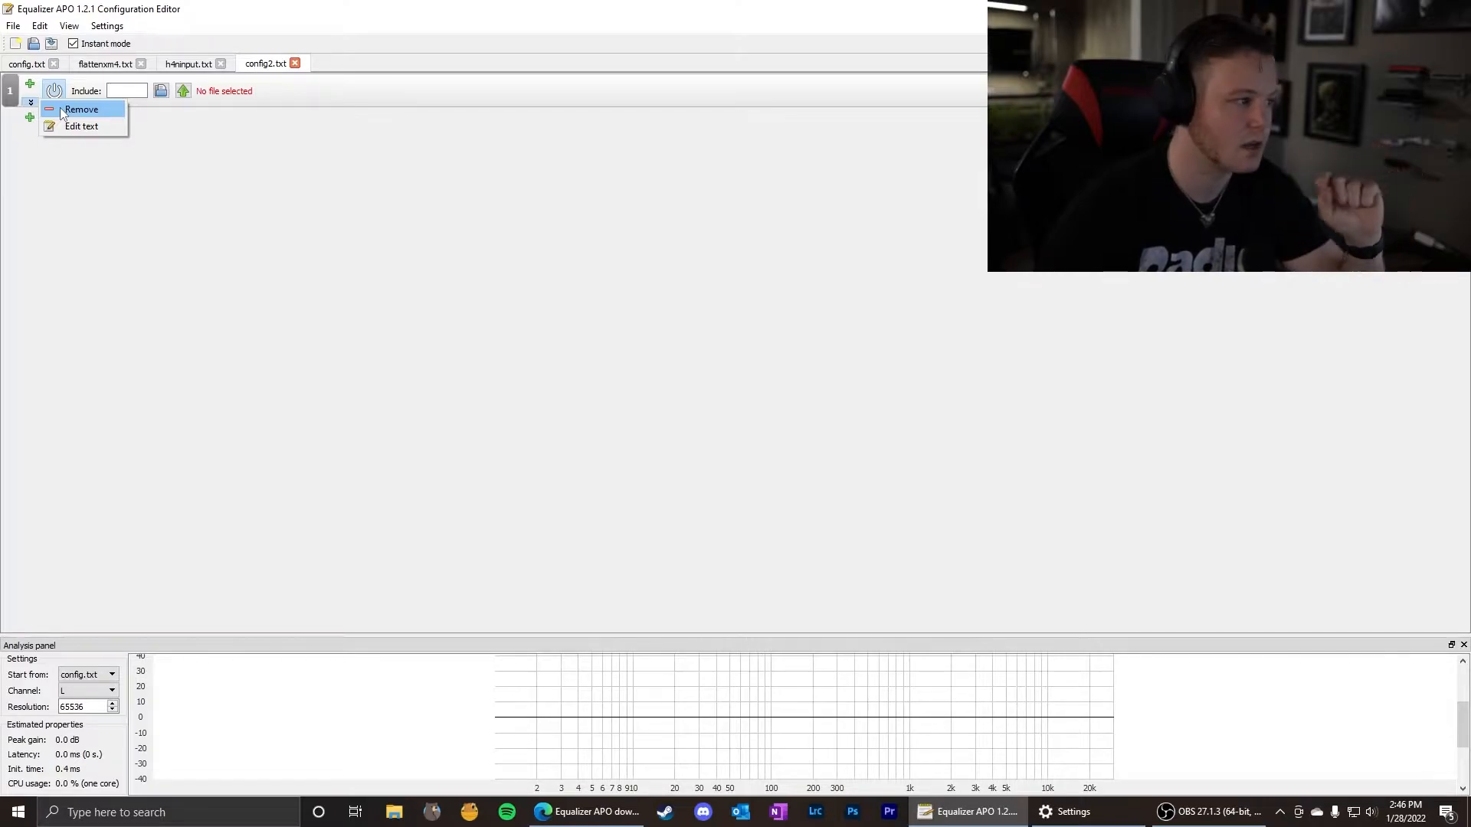
left_click(63, 111)
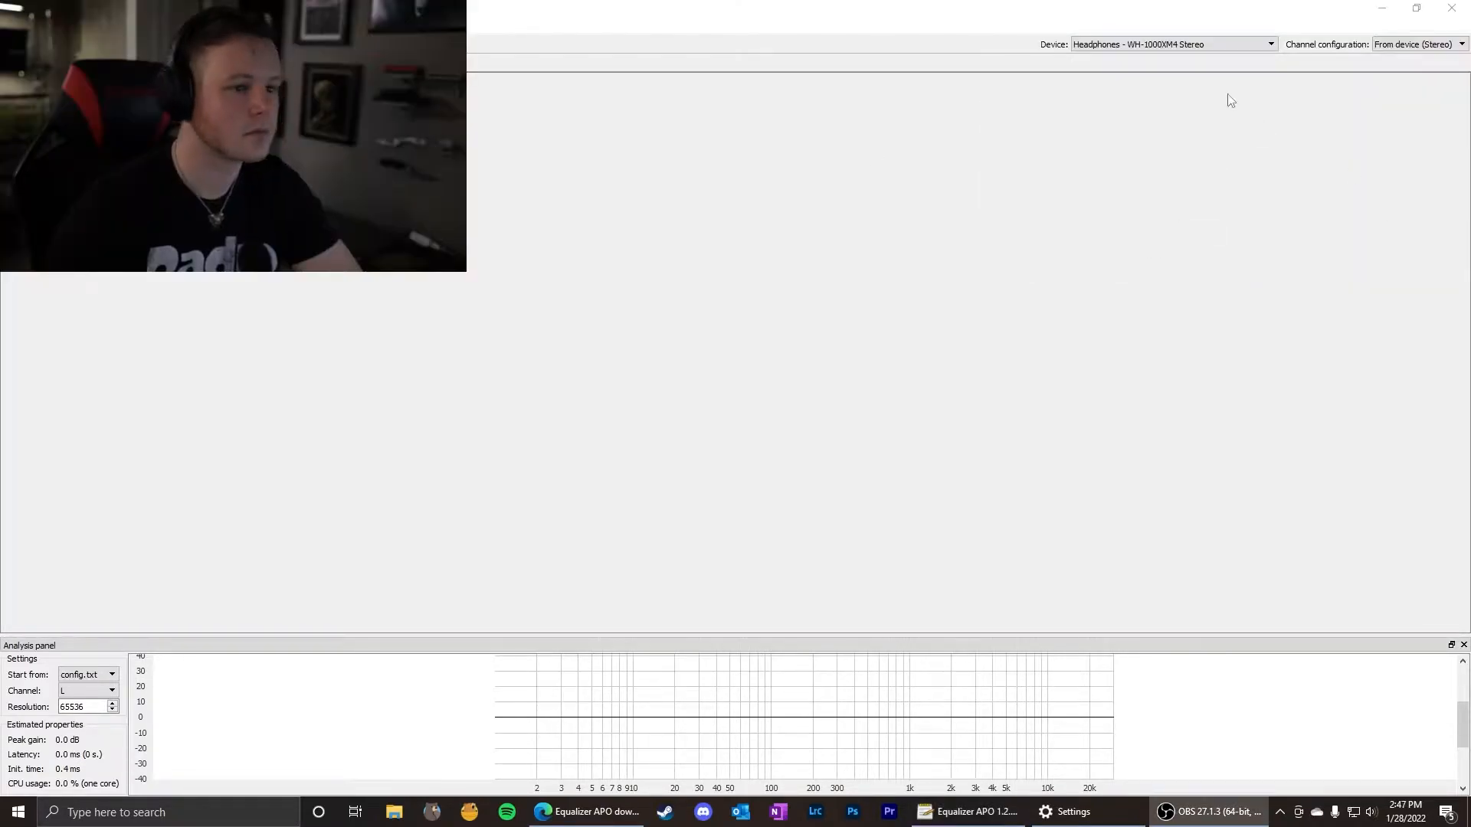
left_click(1176, 43)
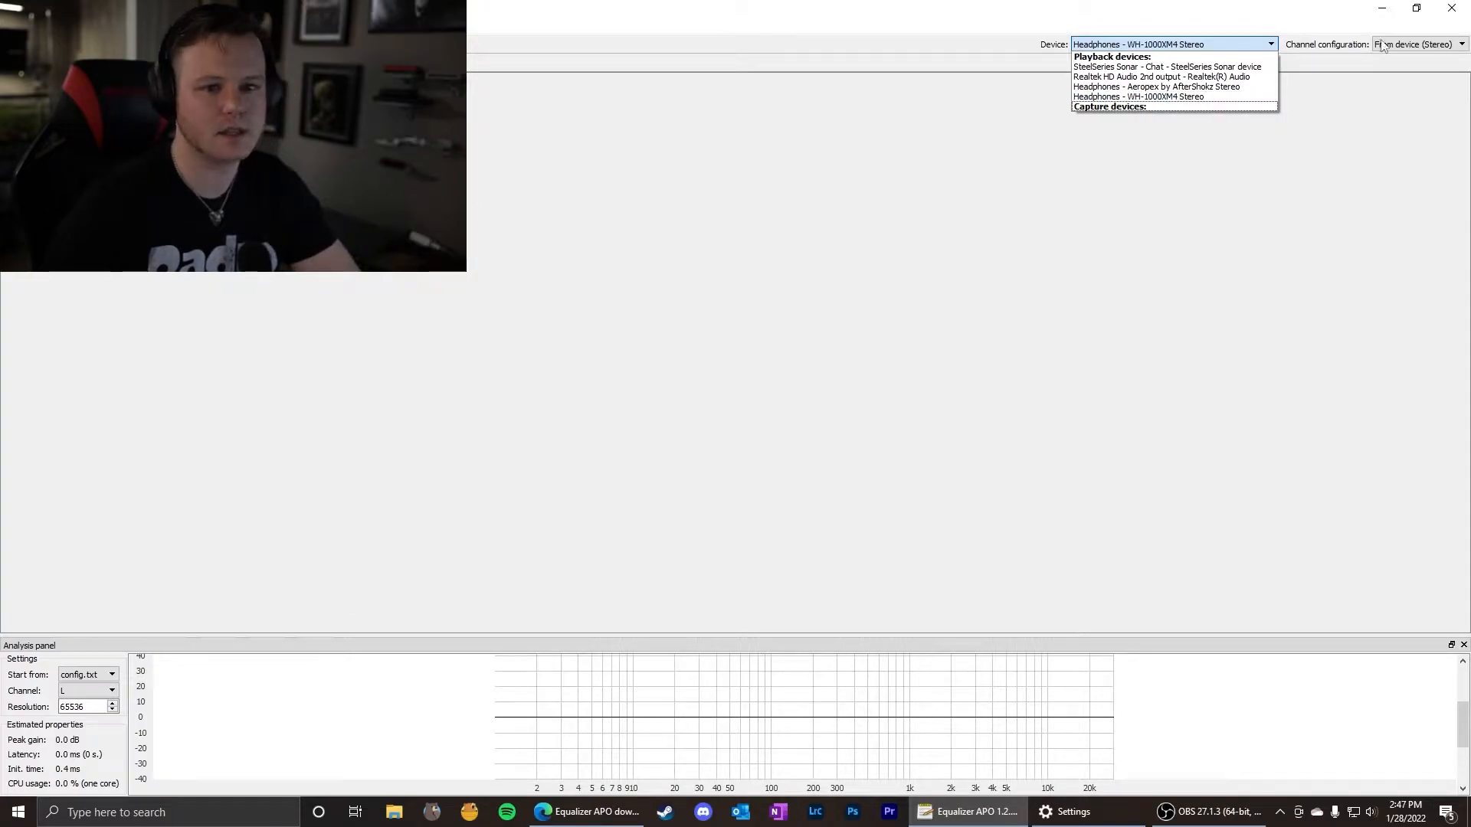
left_click(1404, 49)
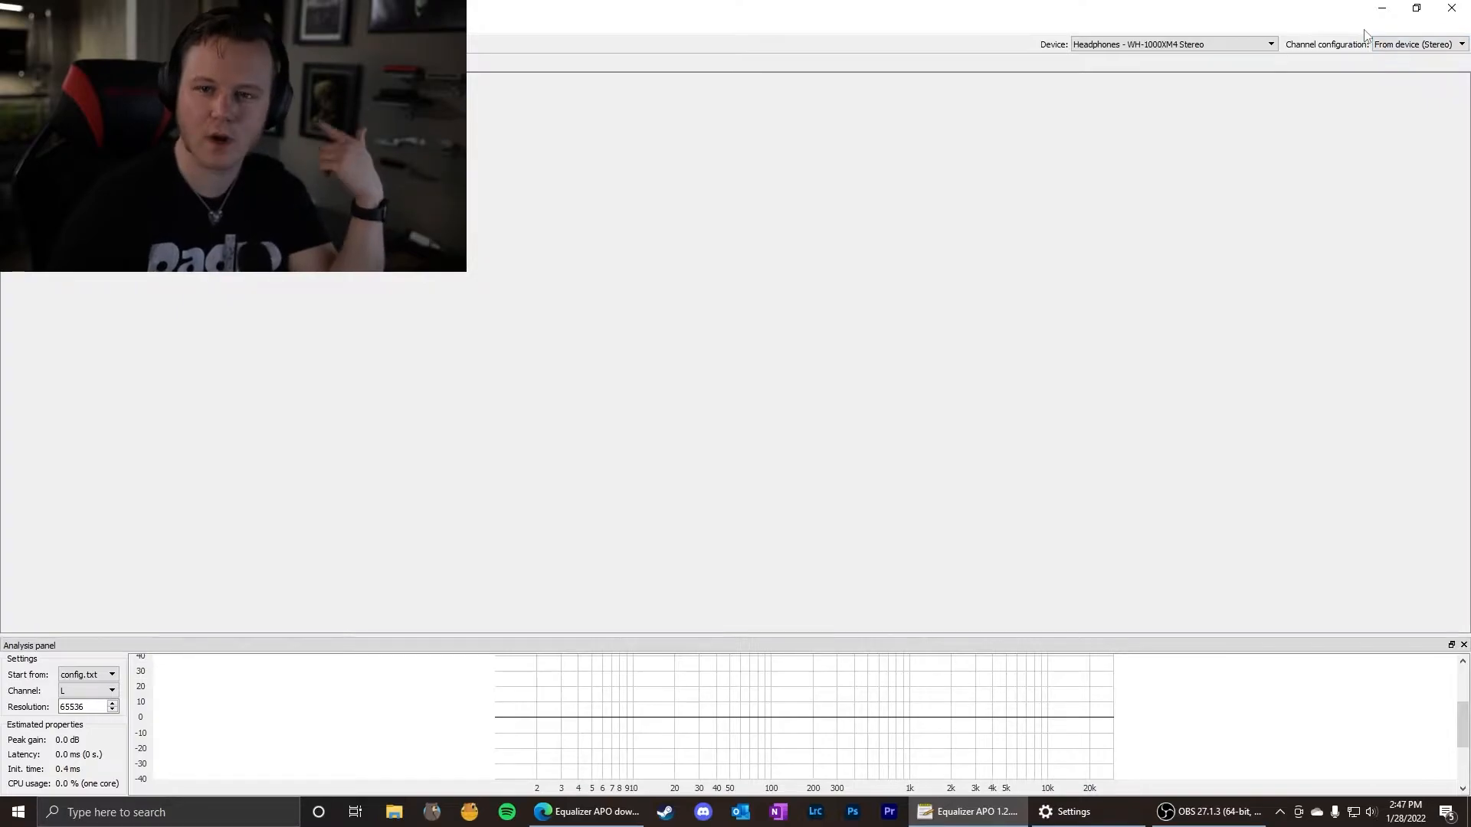
left_click(1418, 45)
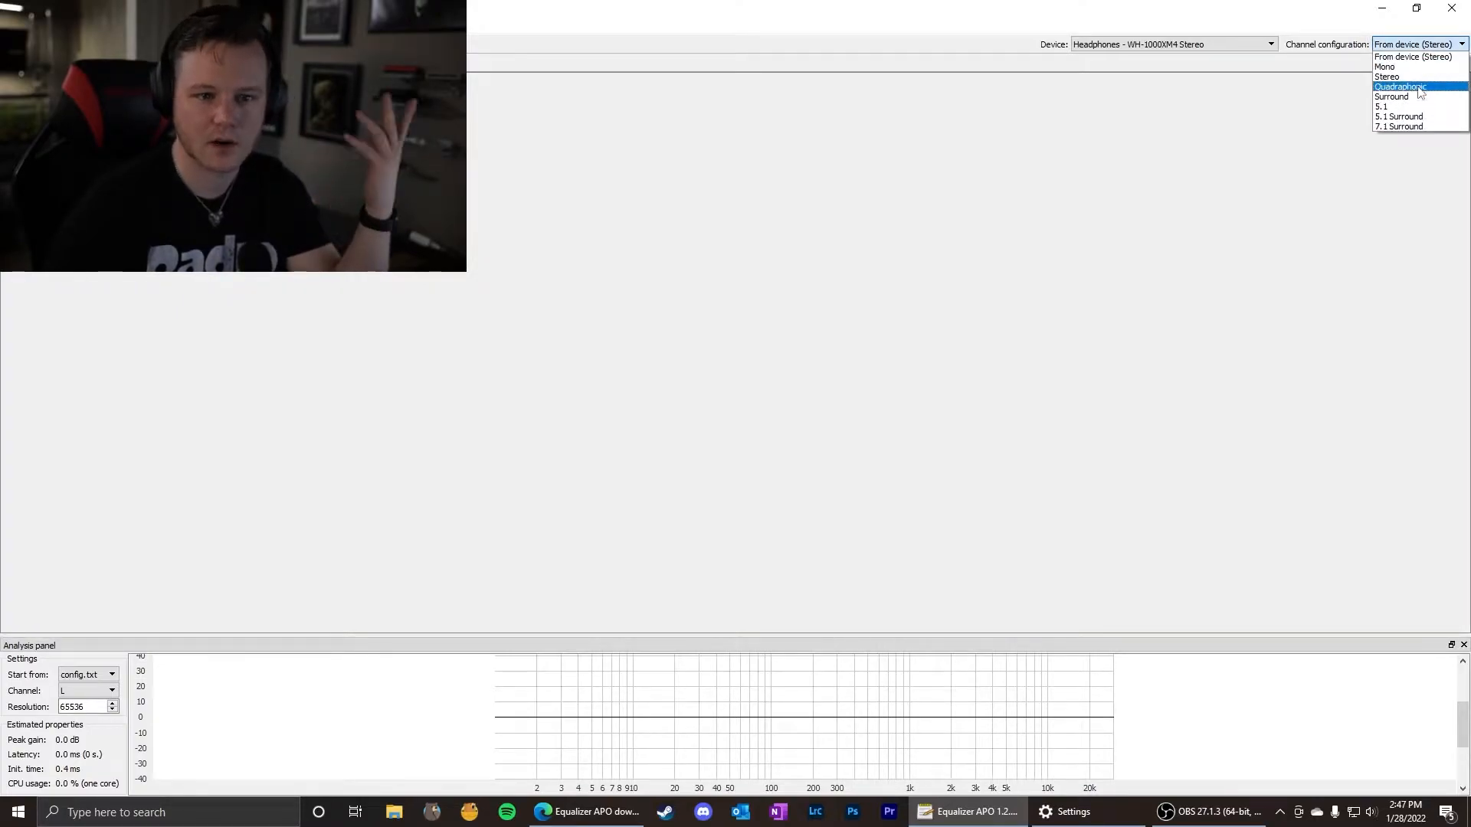
left_click(1266, 115)
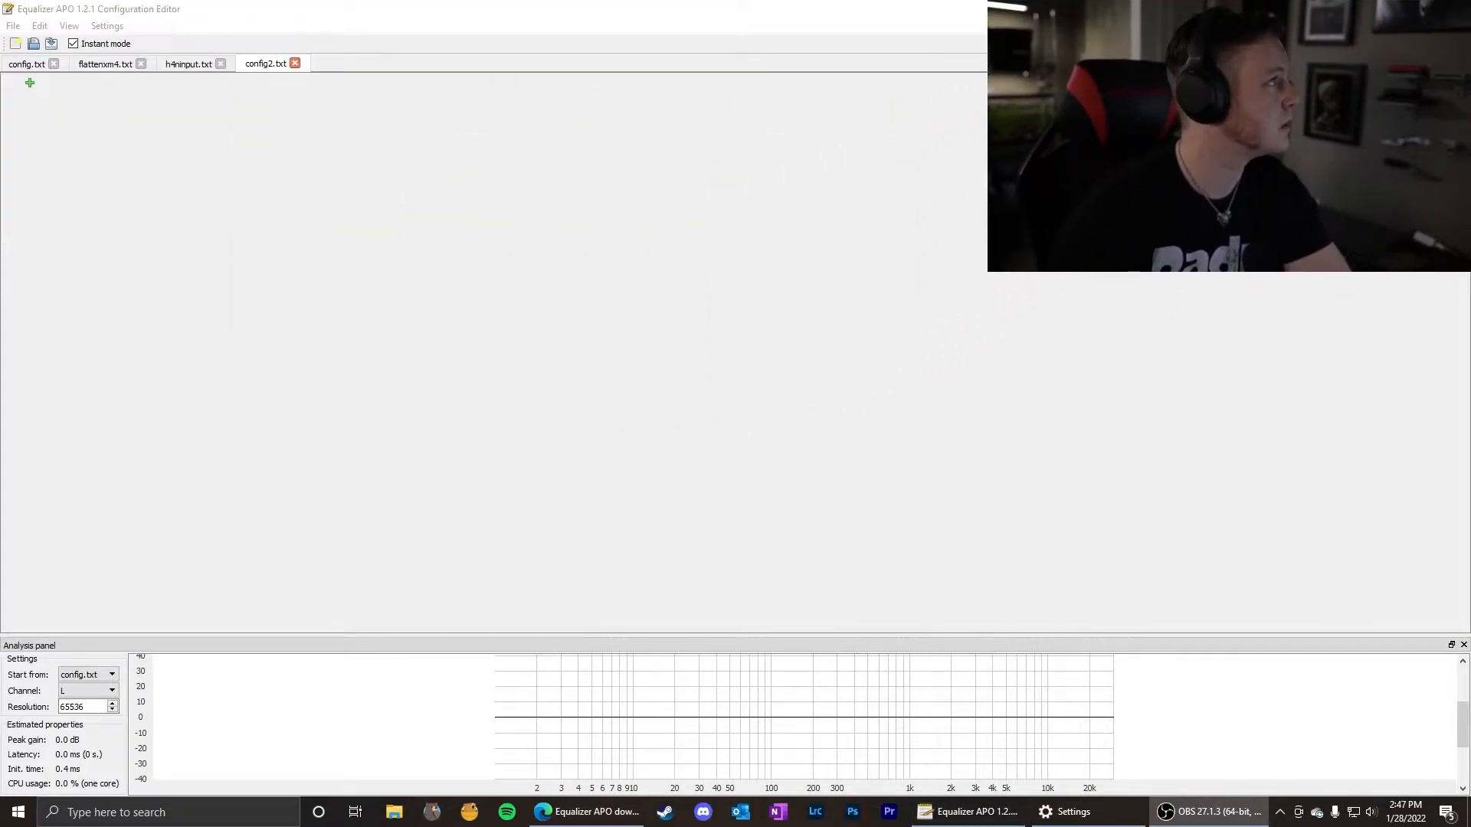
left_click(182, 182)
Add an Include (Include configuration file) control to config2.txt and open its file chooser.
left_click(30, 83)
mouse_move(92, 119)
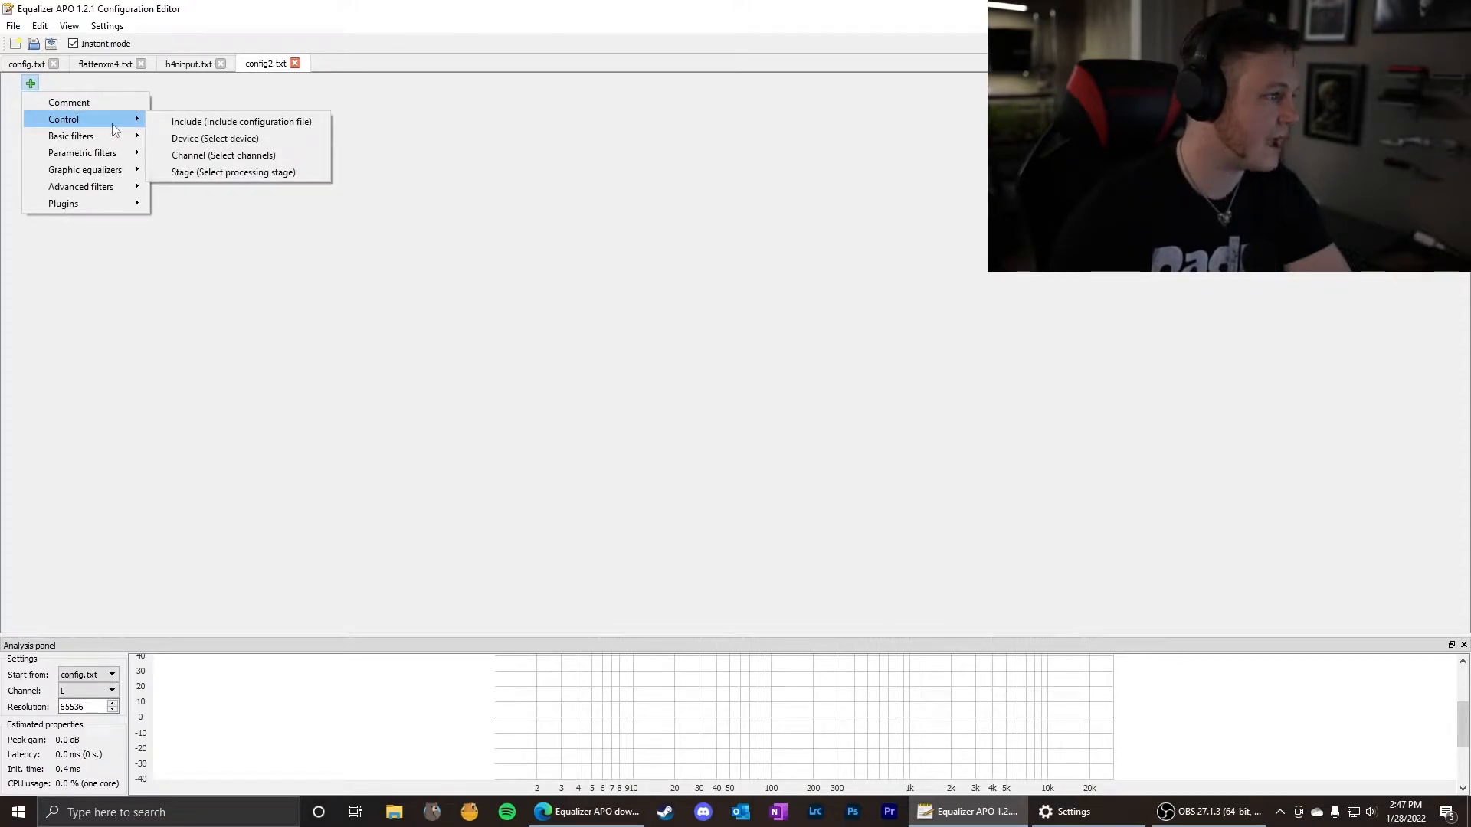
left_click(186, 124)
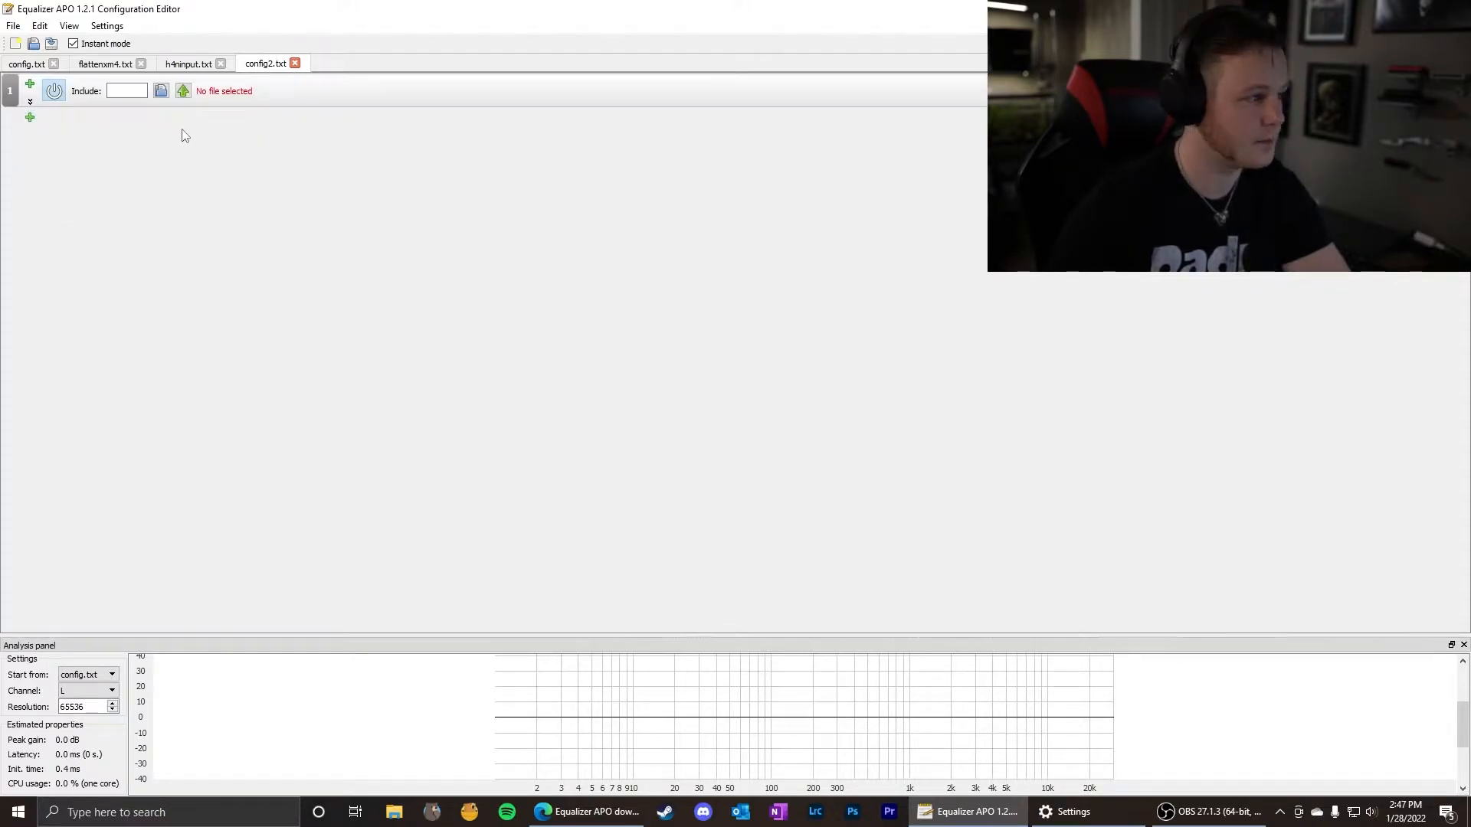
left_click(161, 91)
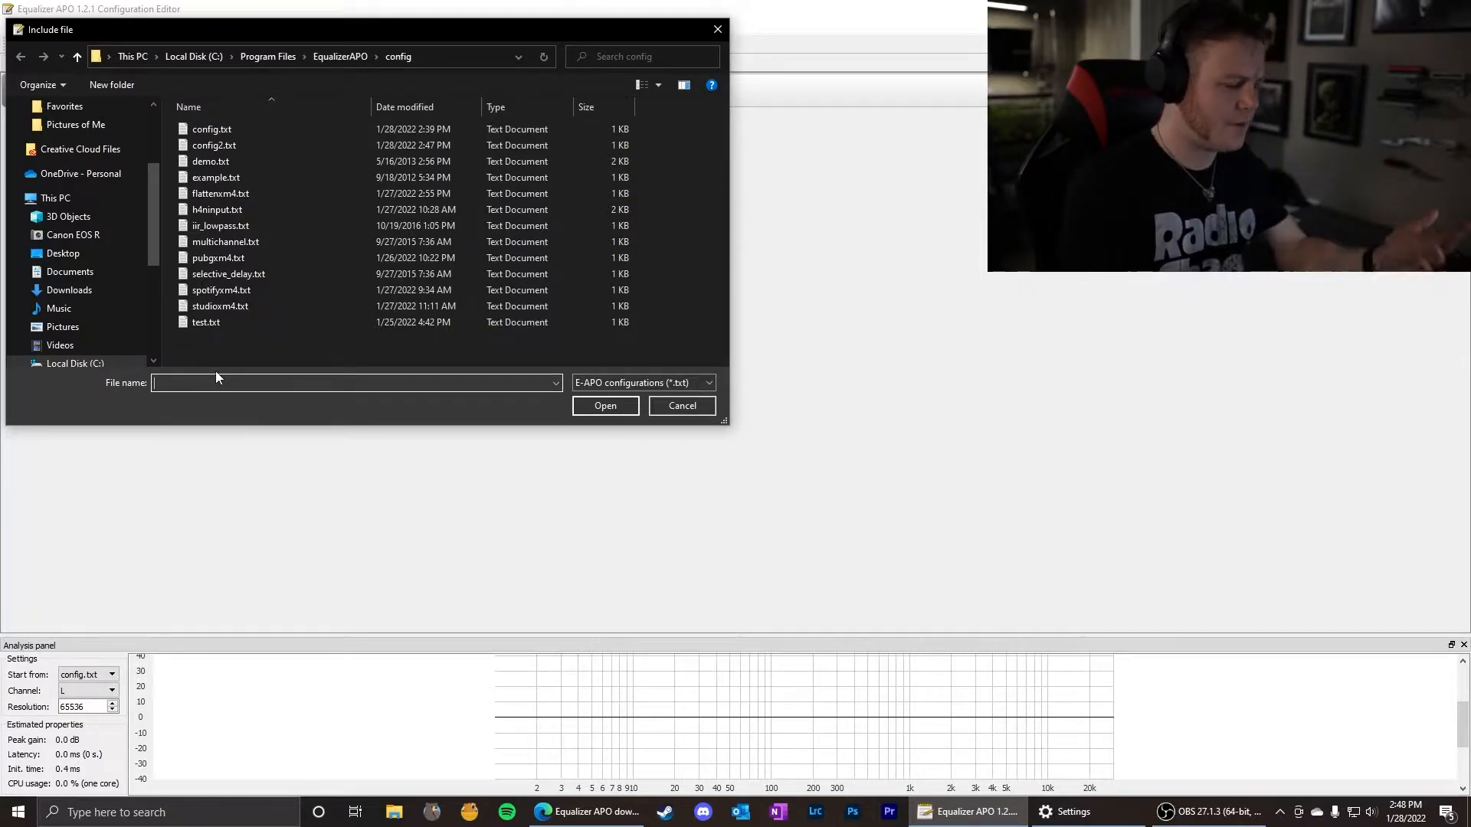
Create a text document named flattenxm5.txt in the config folder and choose it as the included file.
type("flattenxm")
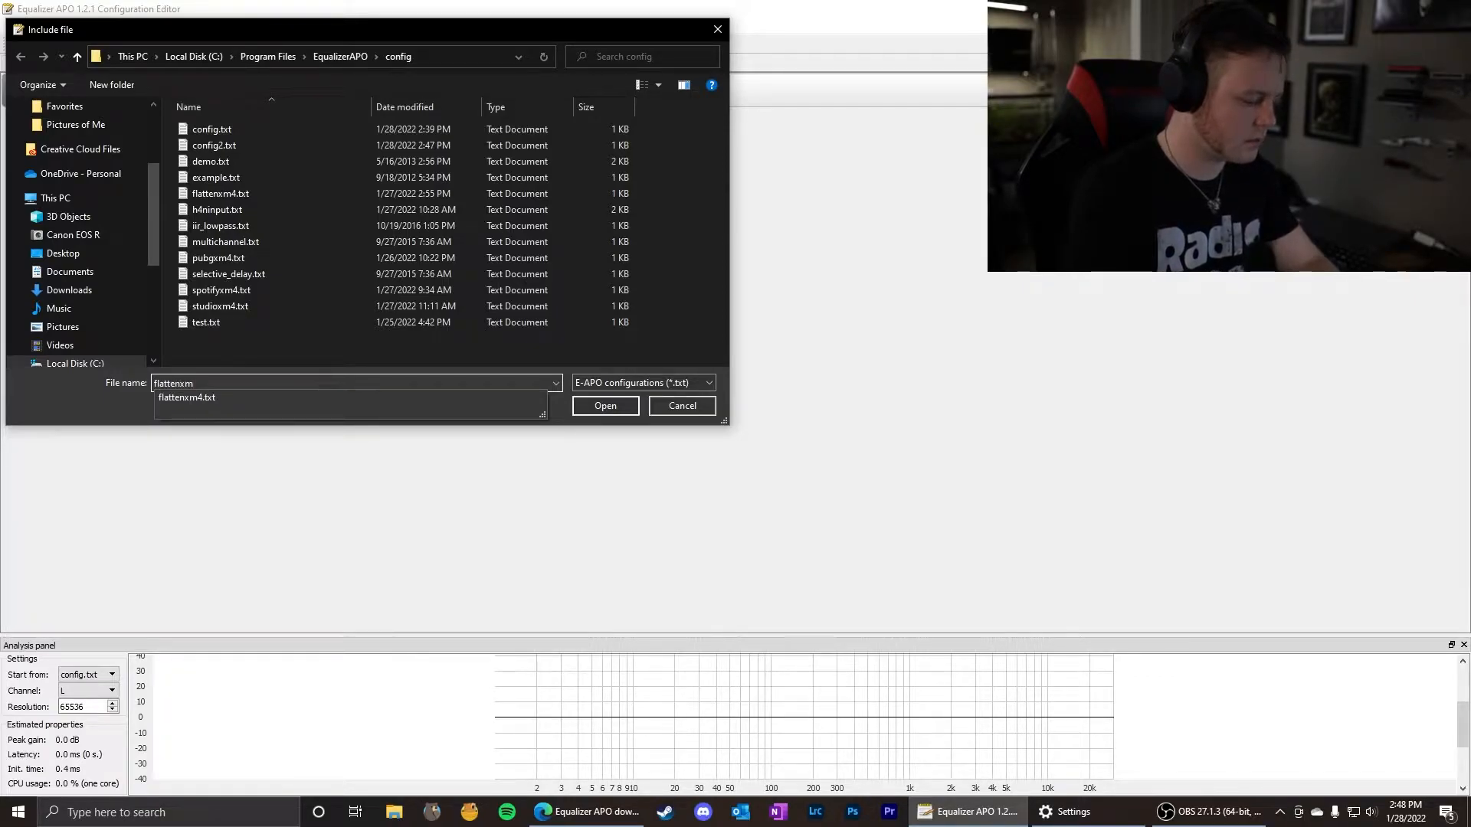
type("5")
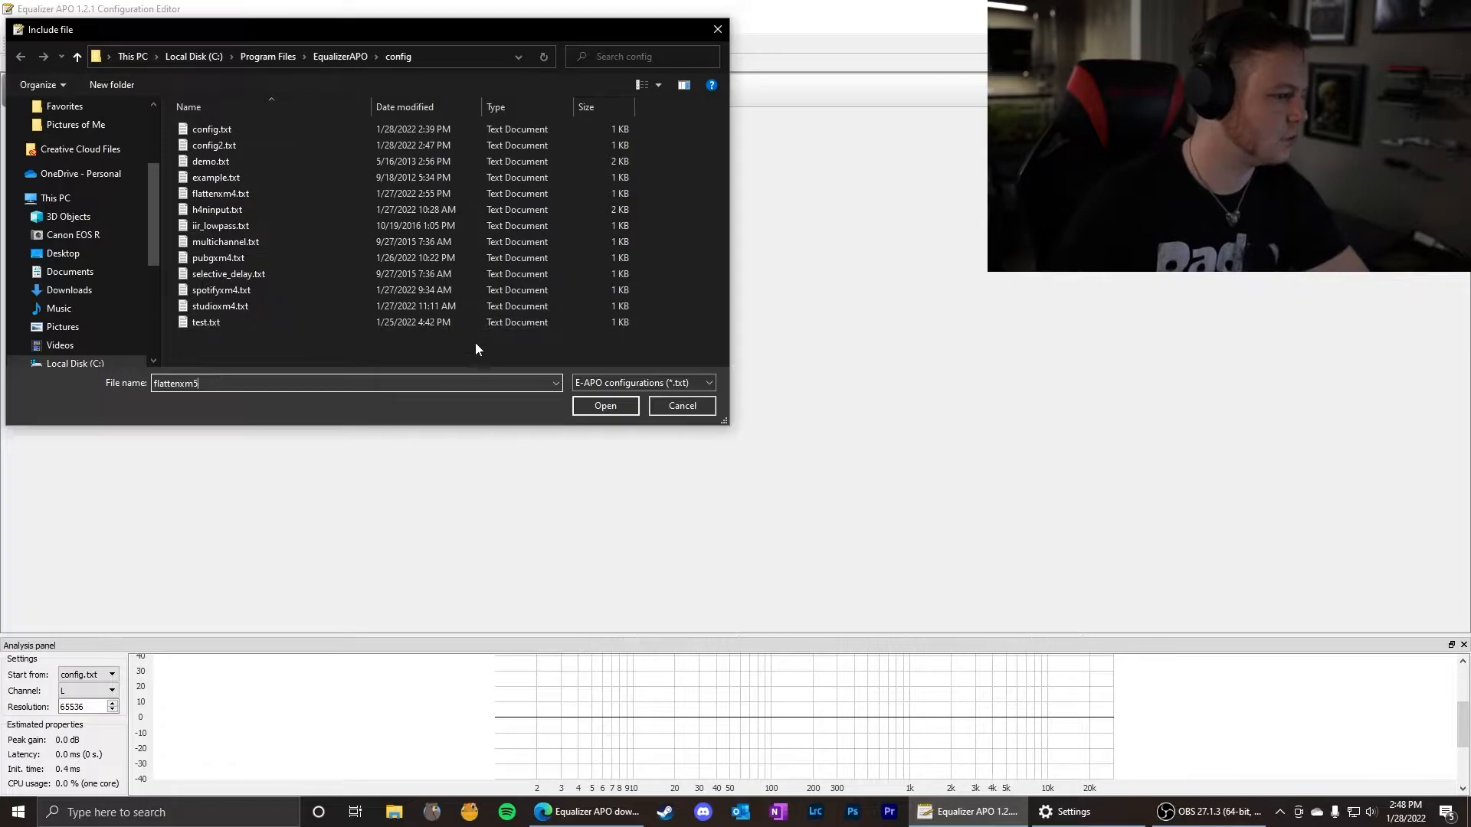
double_click(213, 382)
key("ctrl+c")
key("BackSpace")
right_click(212, 348)
mouse_move(153, 487)
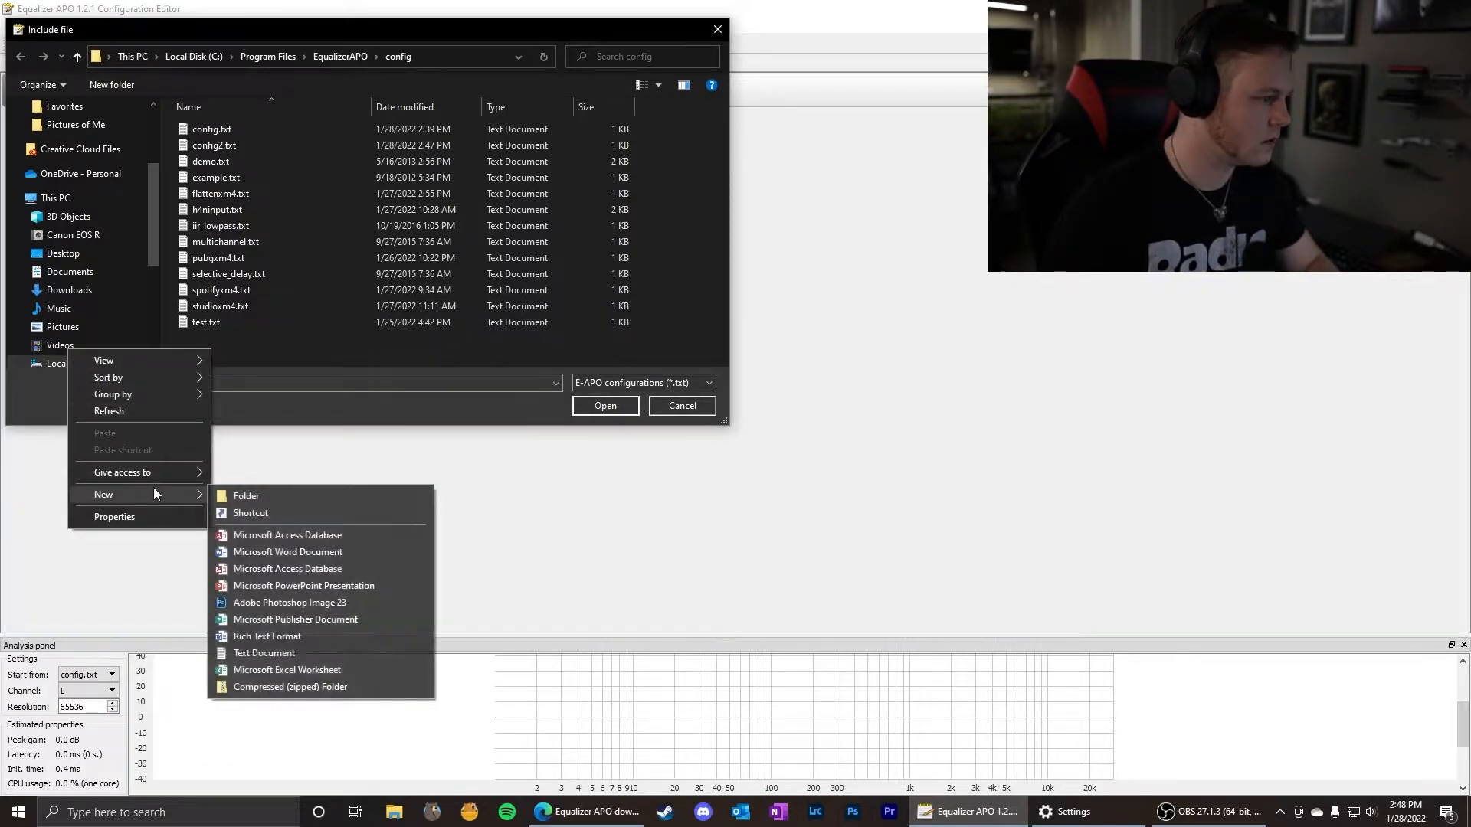
left_click(268, 653)
key("ctrl+v")
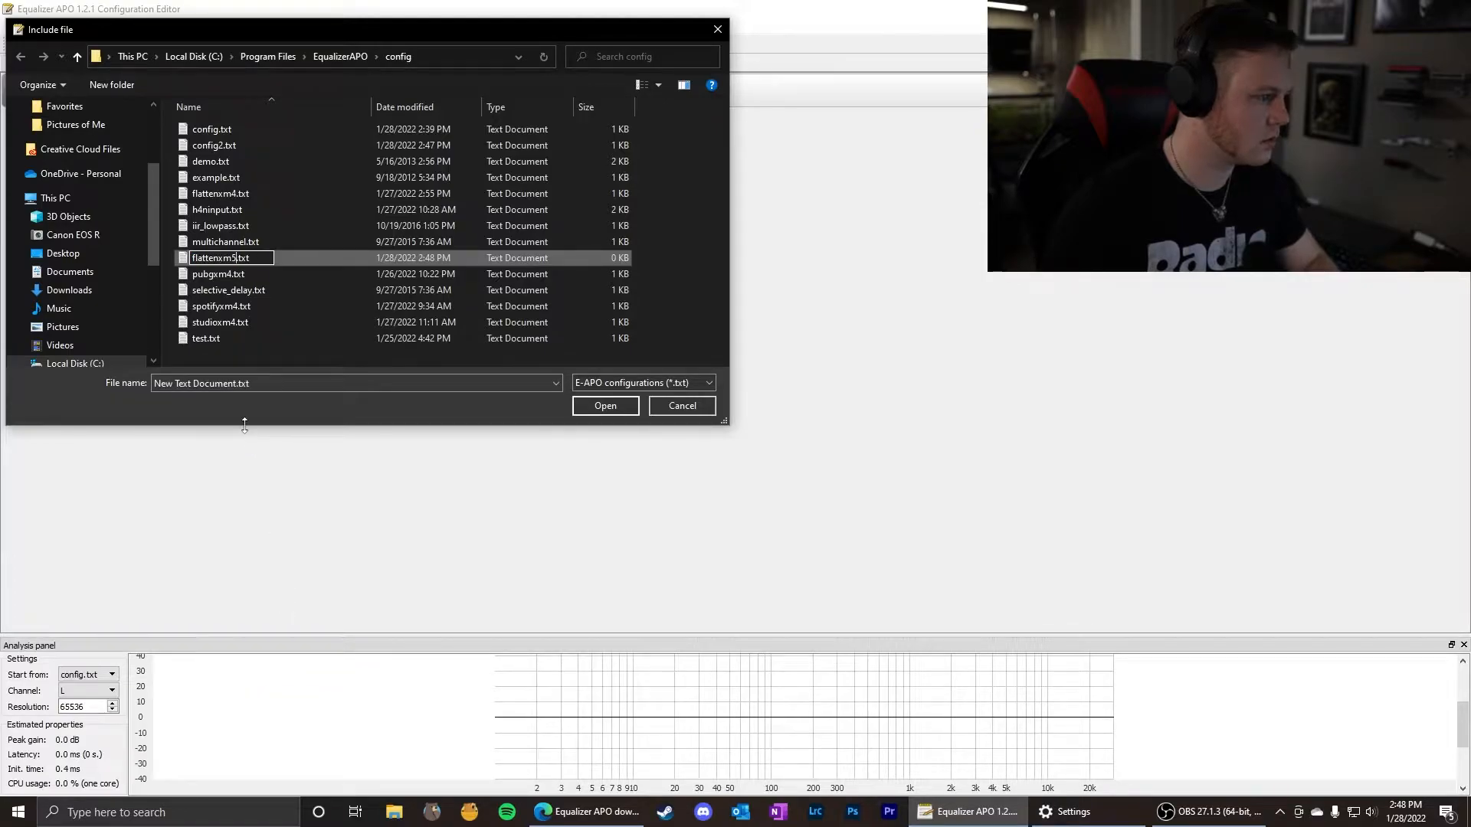
key("Return")
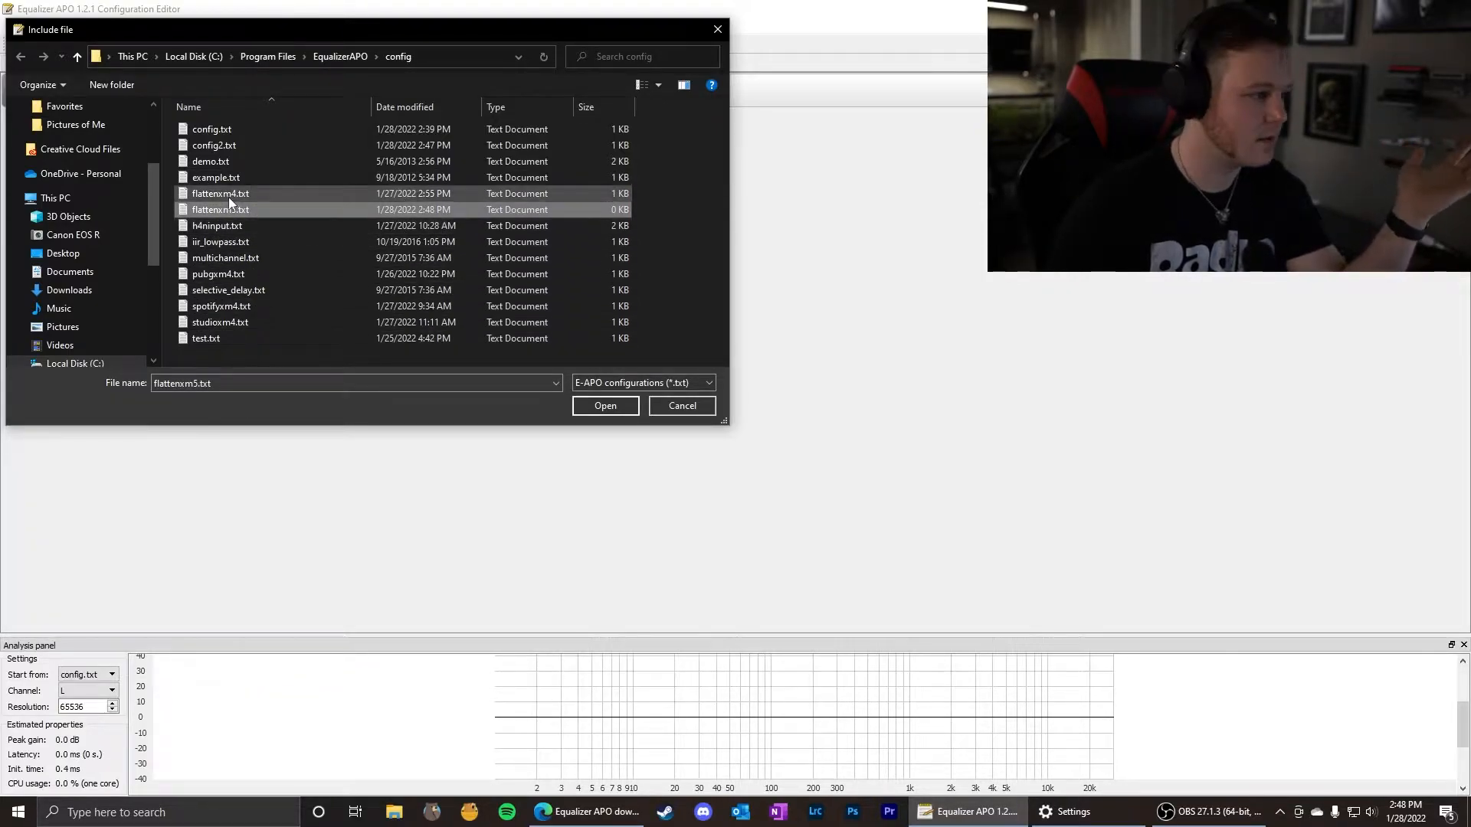
left_click(594, 407)
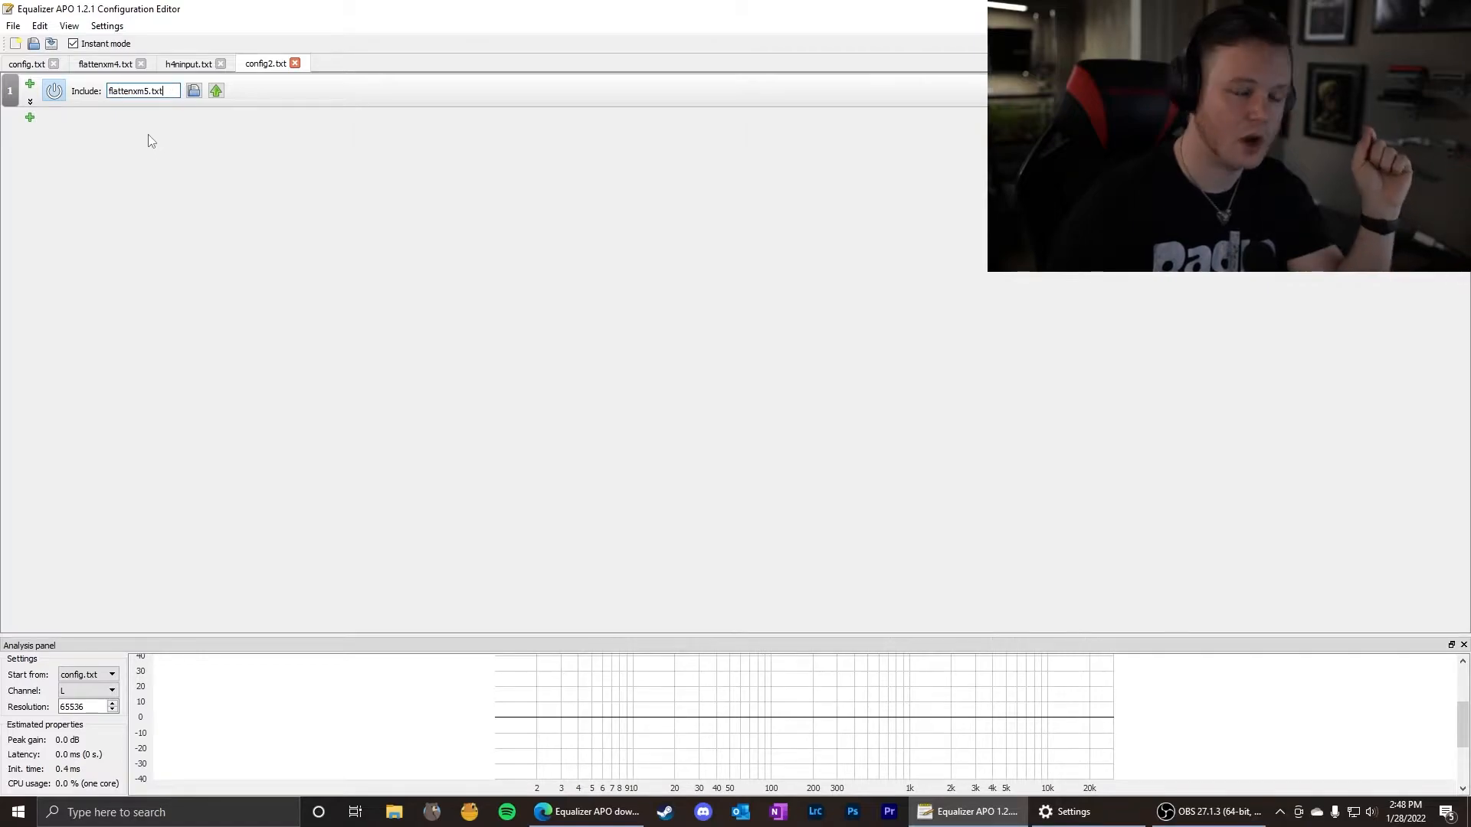
Open the included flattenxm5.txt for editing and add a 15-band graphic equalizer to it.
left_click(217, 92)
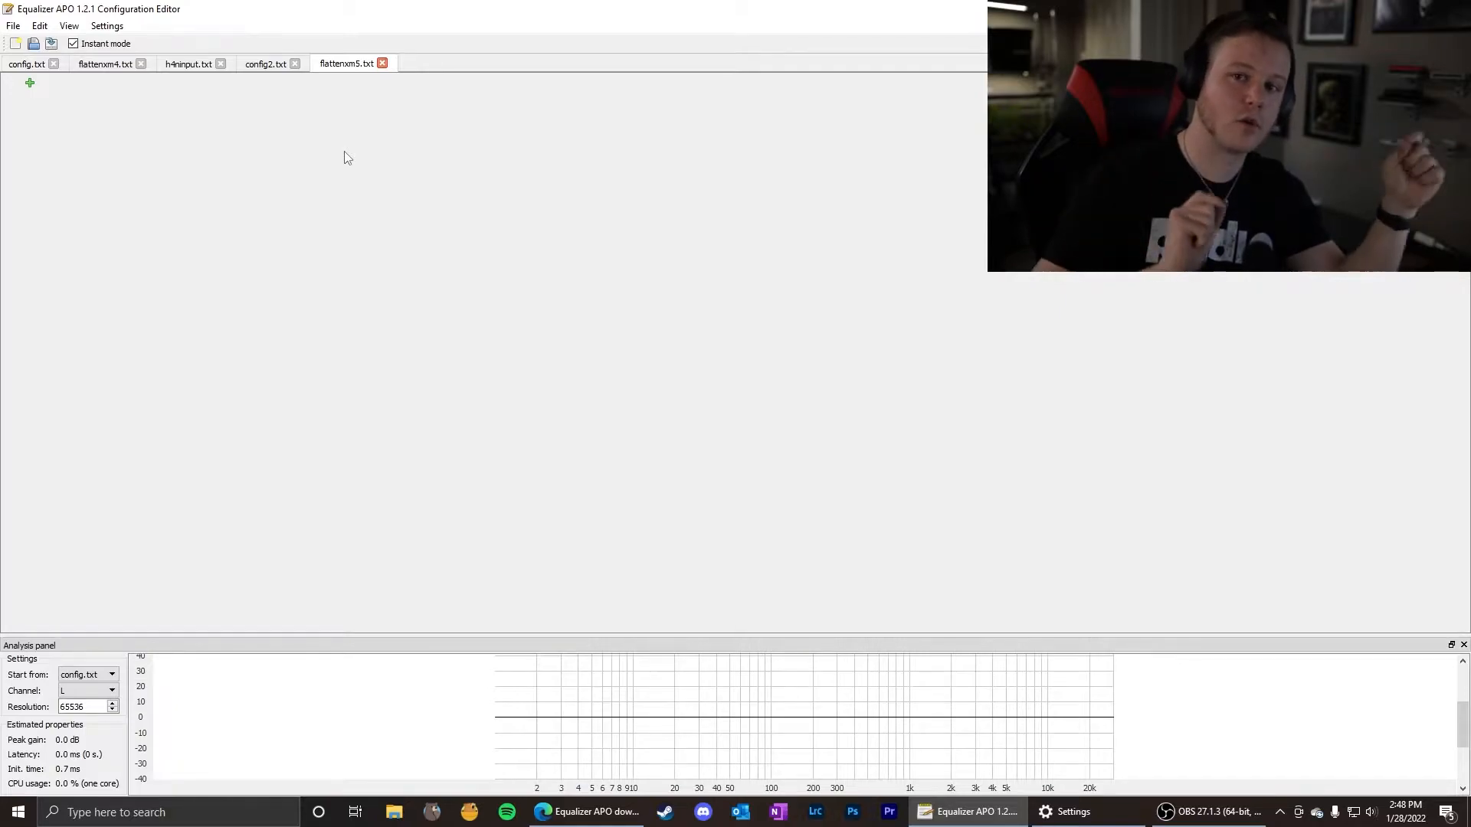
left_click(30, 82)
mouse_move(94, 121)
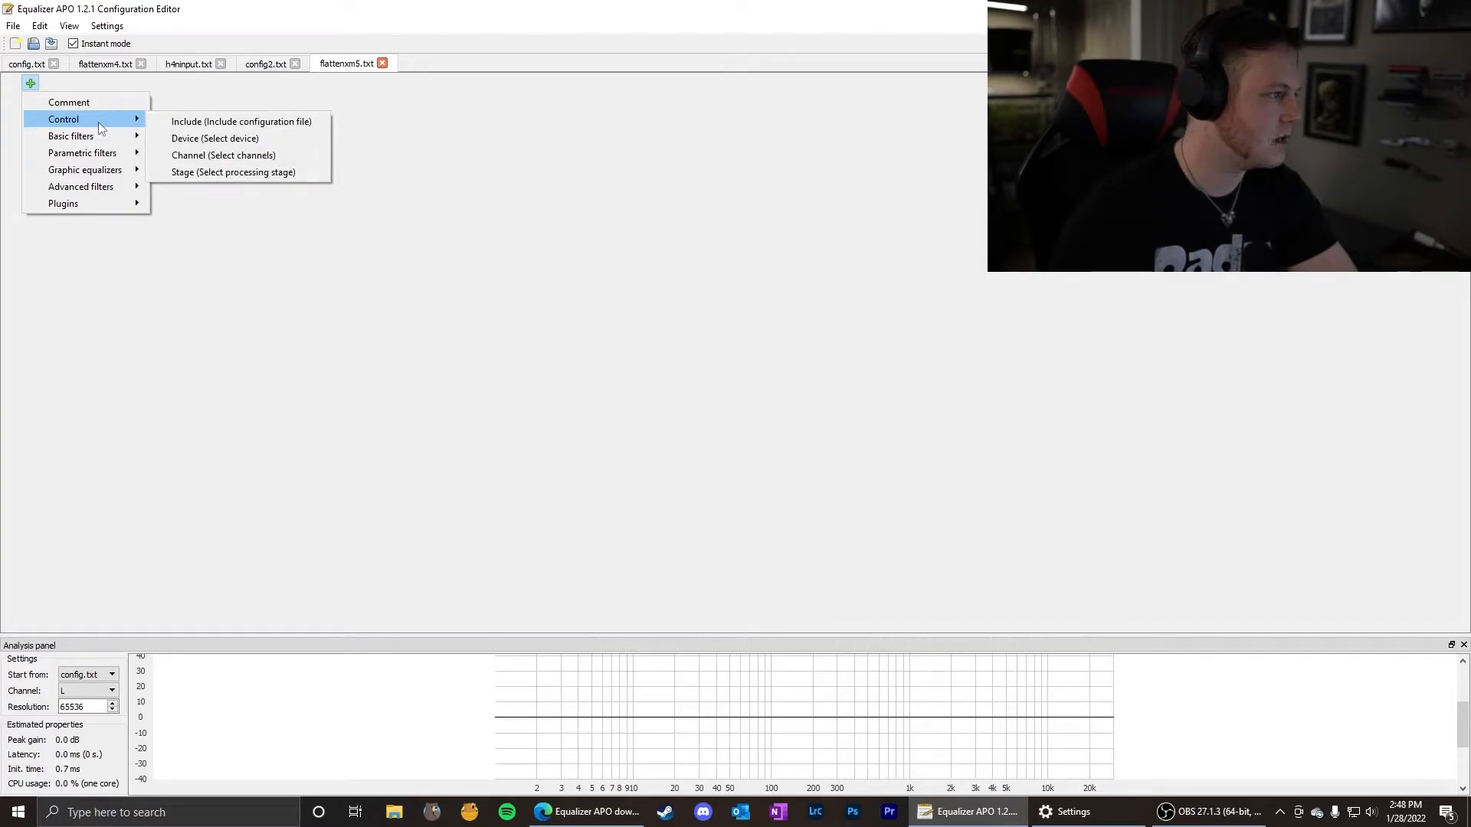
mouse_move(116, 173)
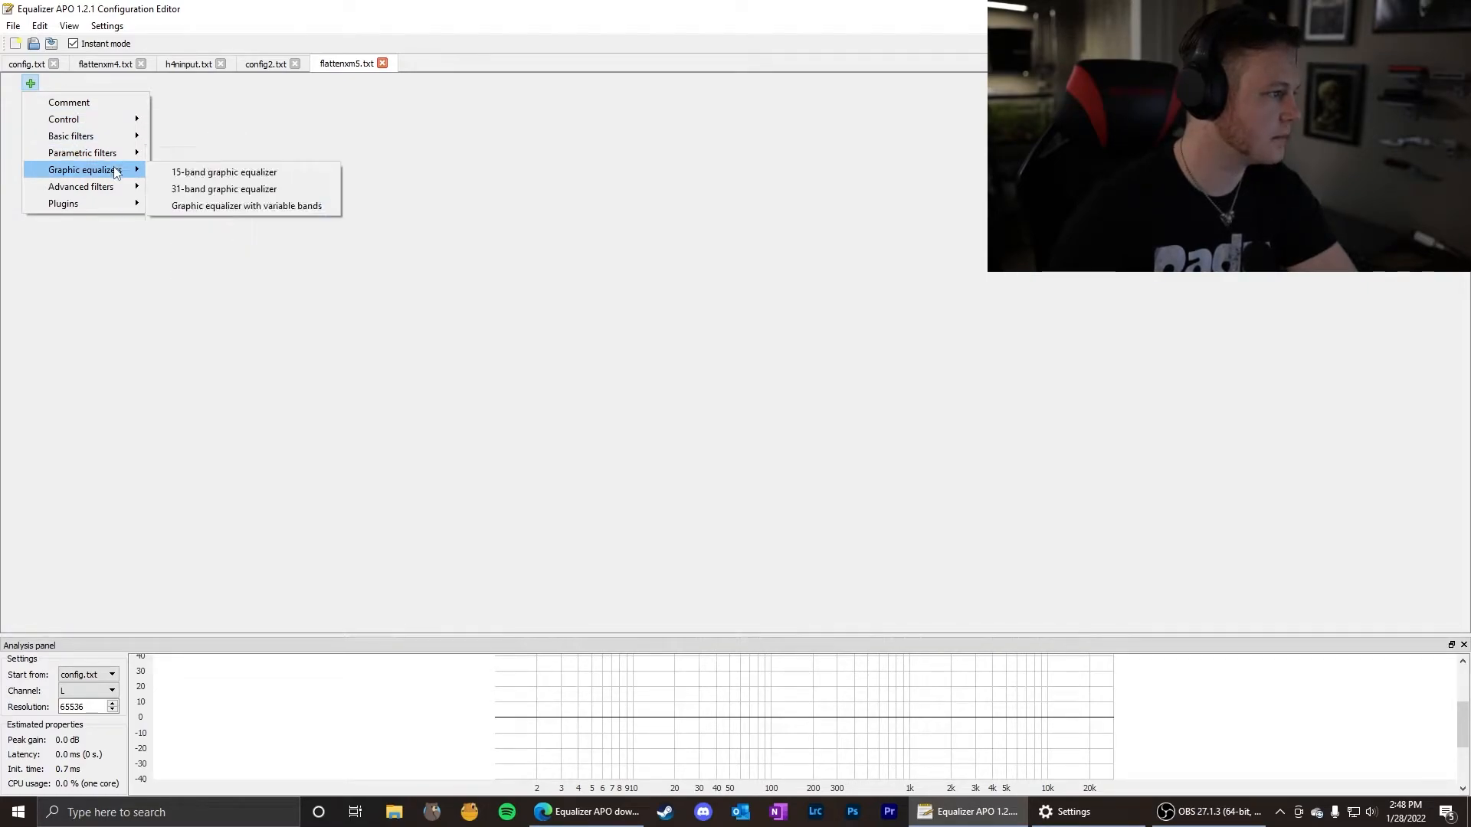
left_click(194, 177)
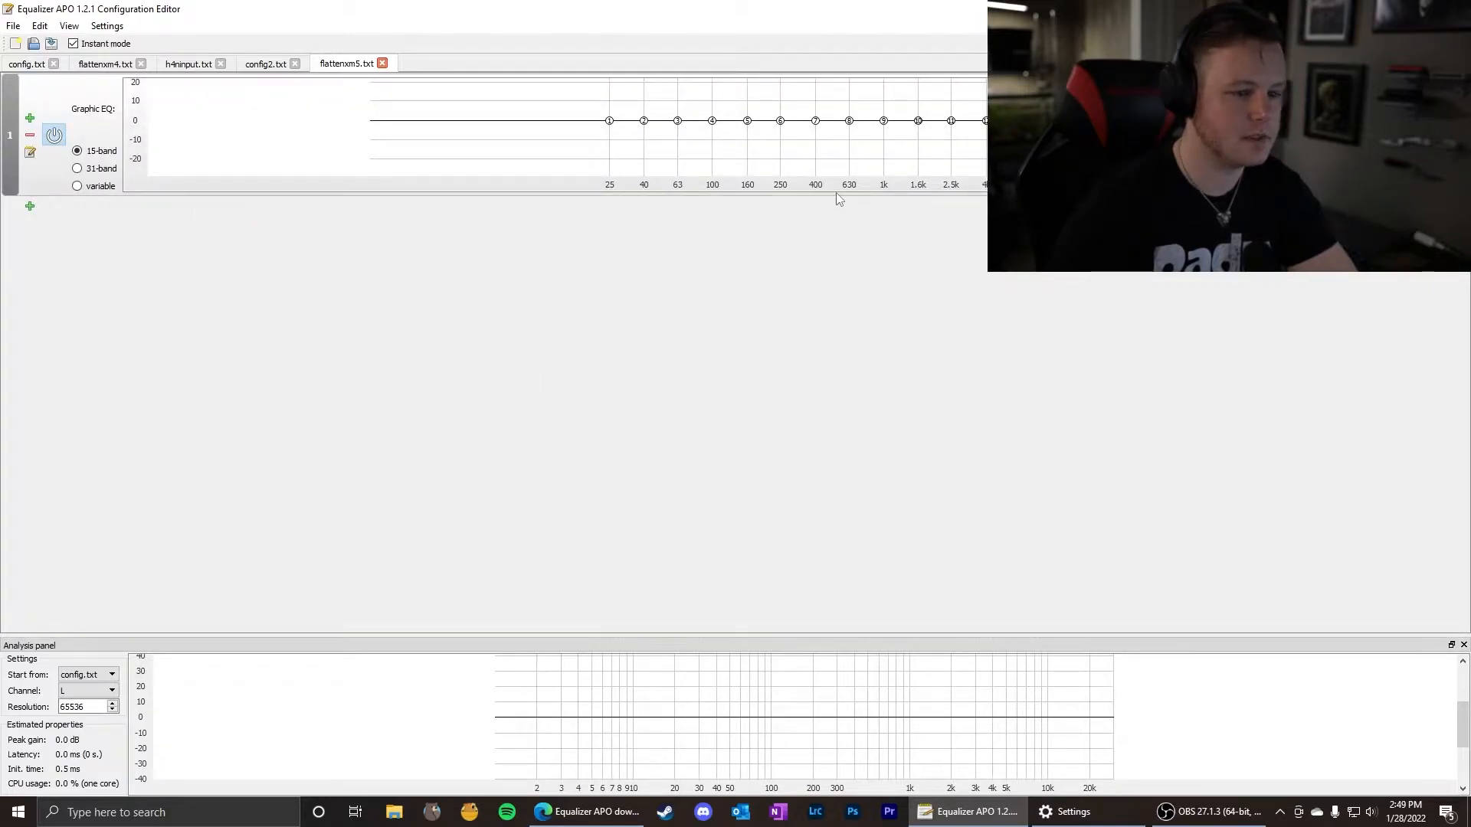
Enlarge the graphic equalizer's graph area, and try the 31-band mode before returning to 15-band.
left_click_drag(1366, 185, 1365, 259)
scroll(145, 186, "up", 4)
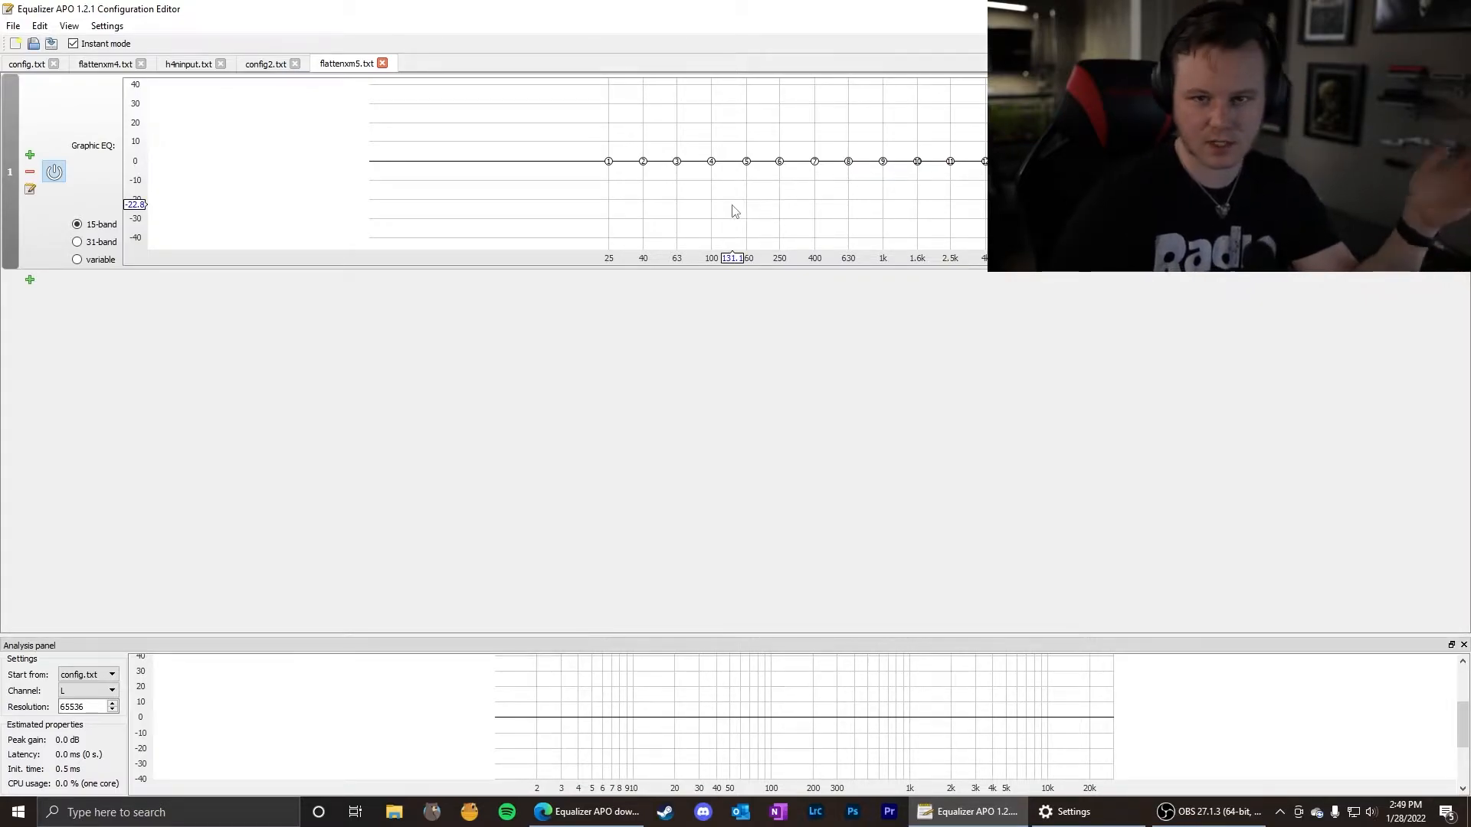
left_click(76, 241)
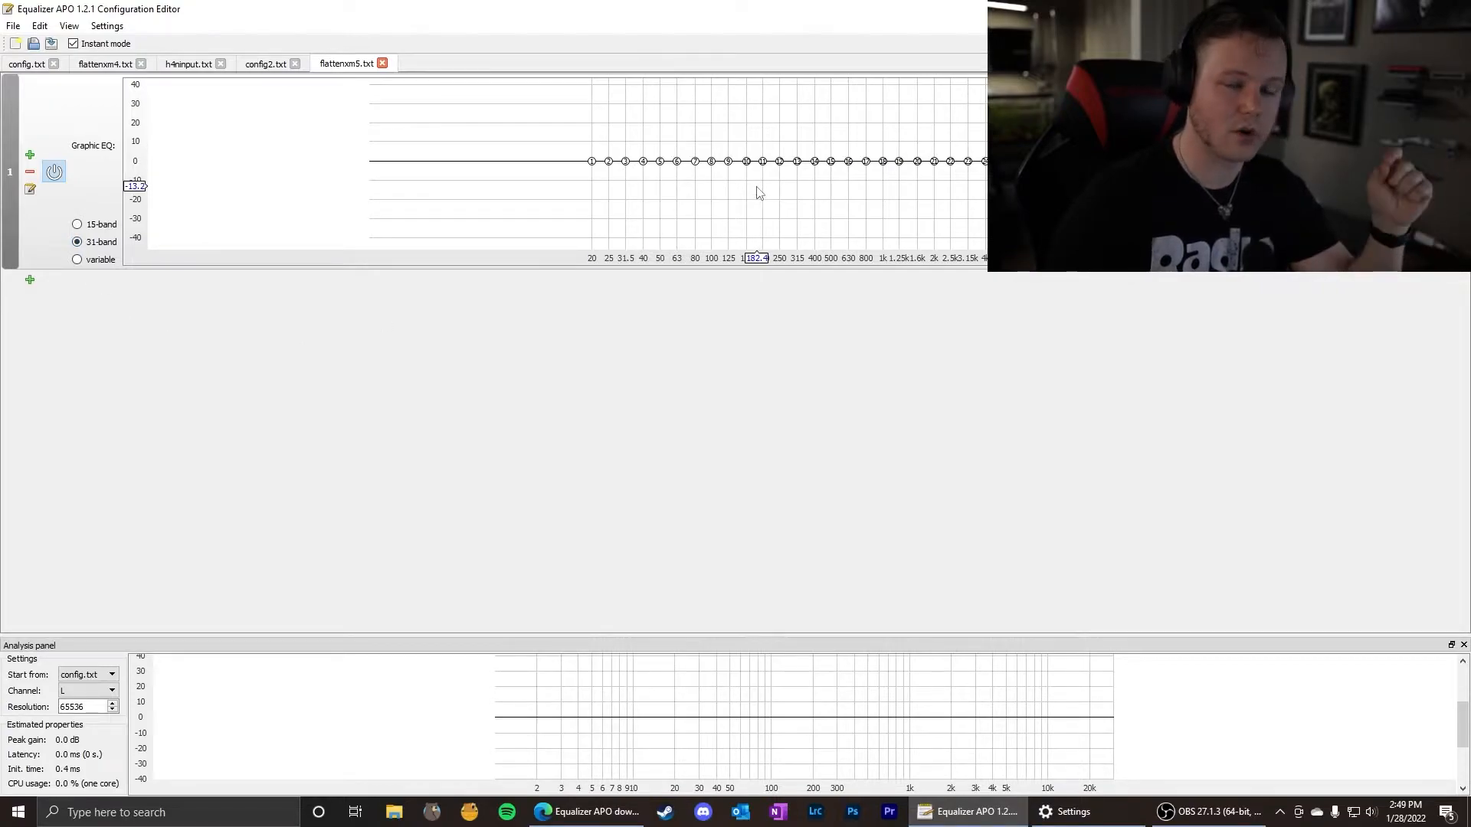
left_click(78, 225)
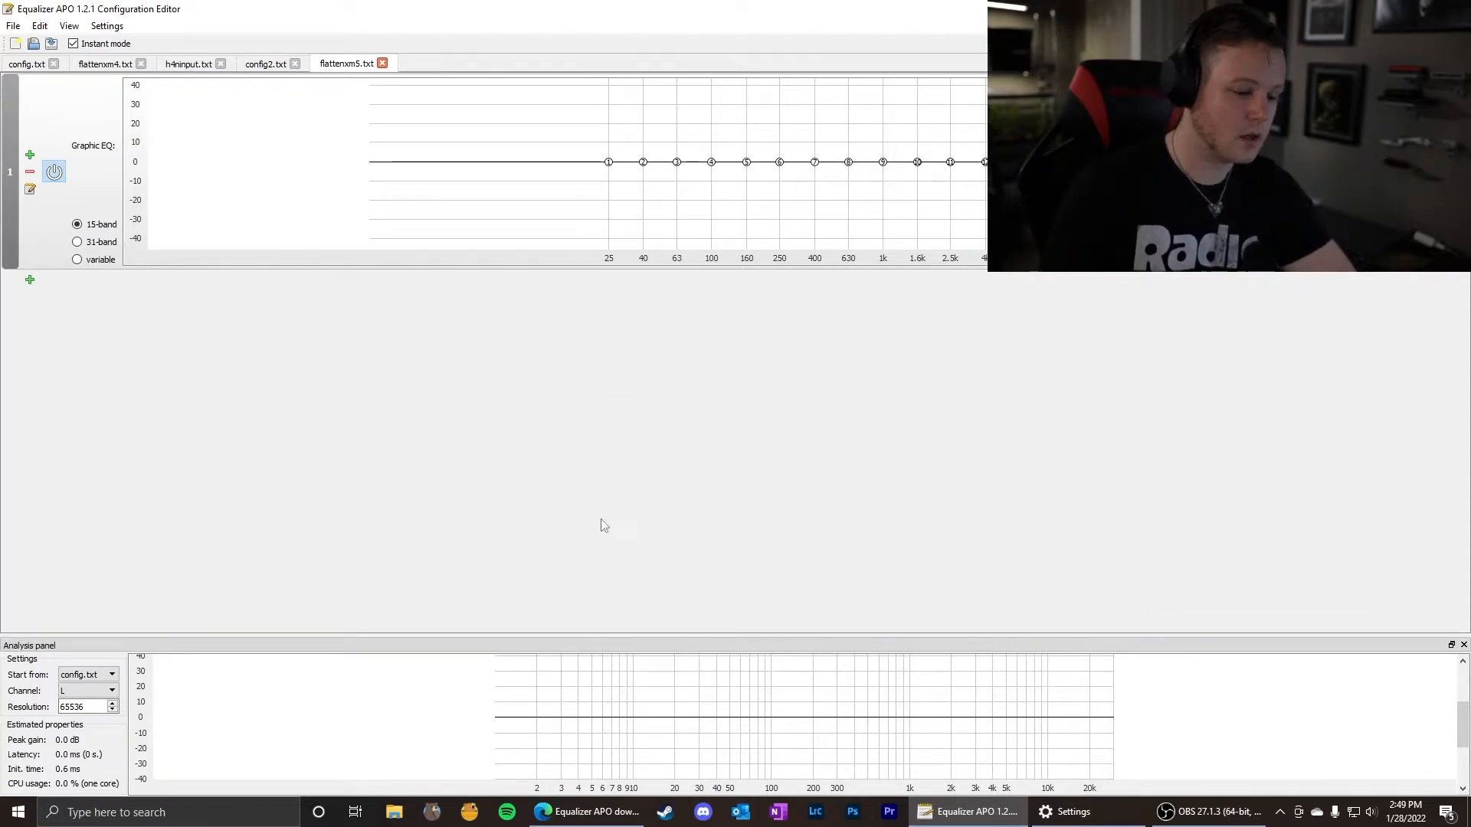
Switch to the RTINGS page in the browser, search for "sony xm4" and open the Sony WH-1000XM4 Wireless headphones review.
left_click(586, 812)
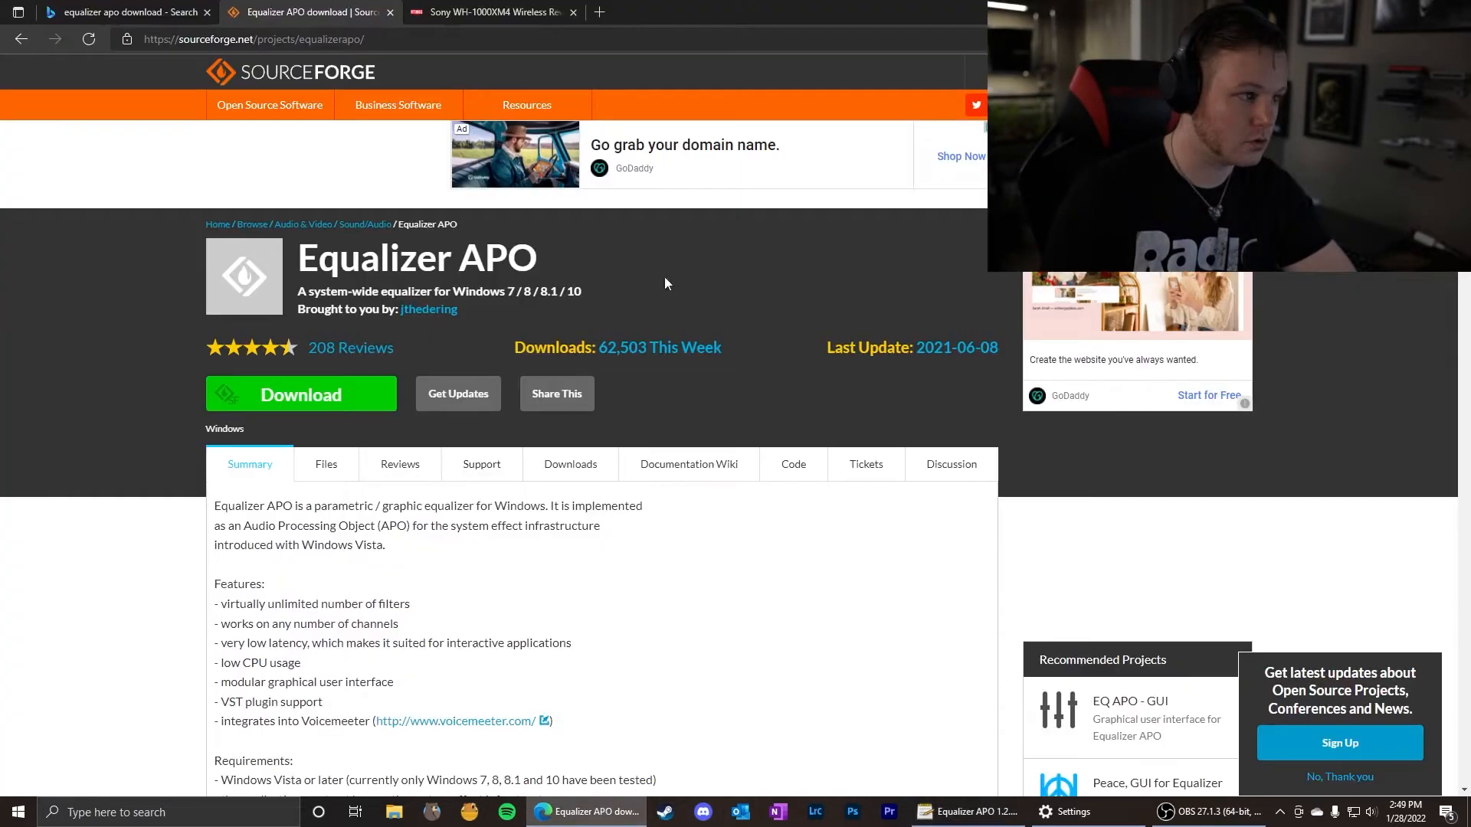
left_click(486, 23)
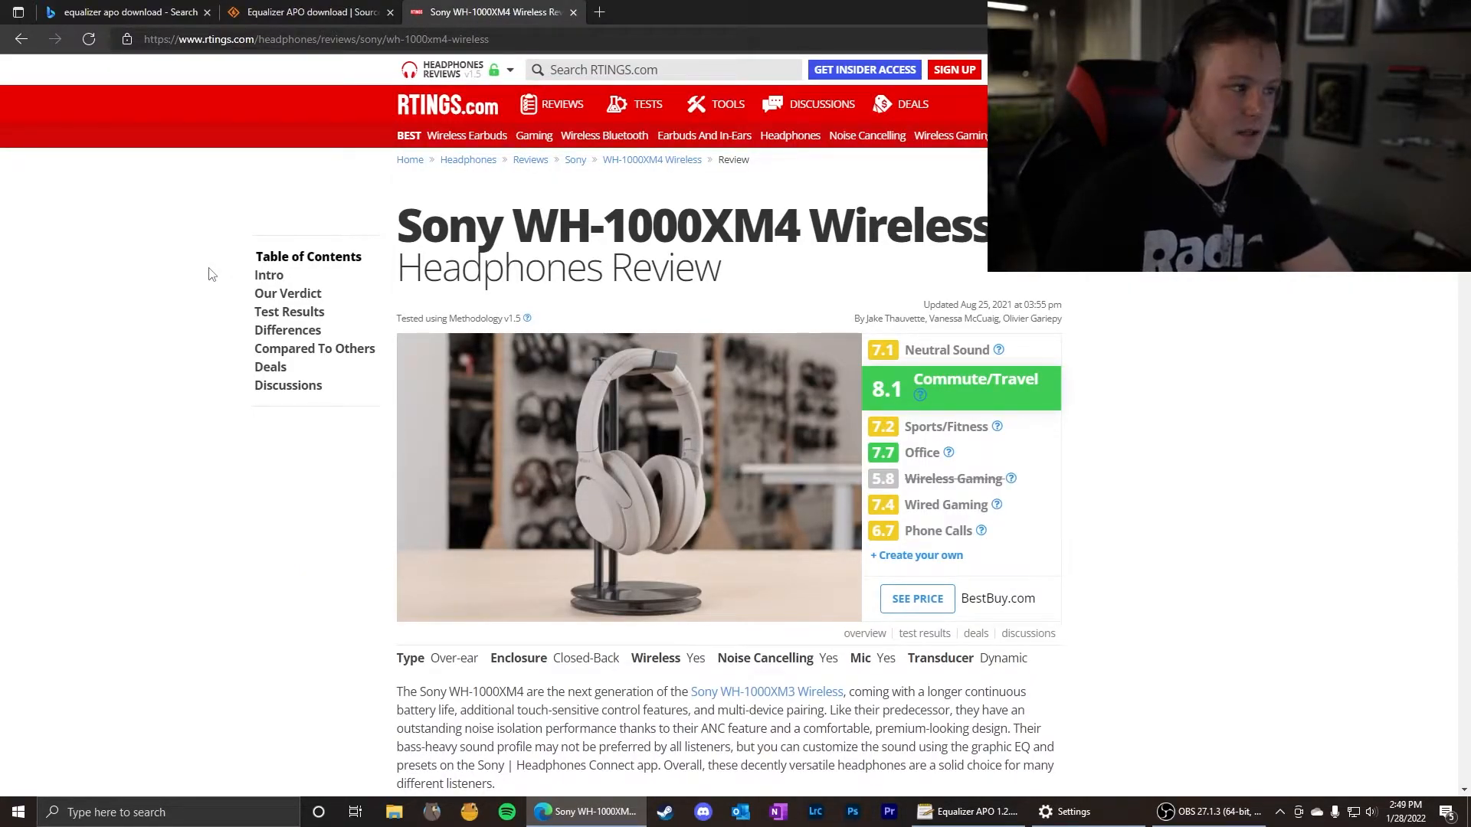
left_click(641, 70)
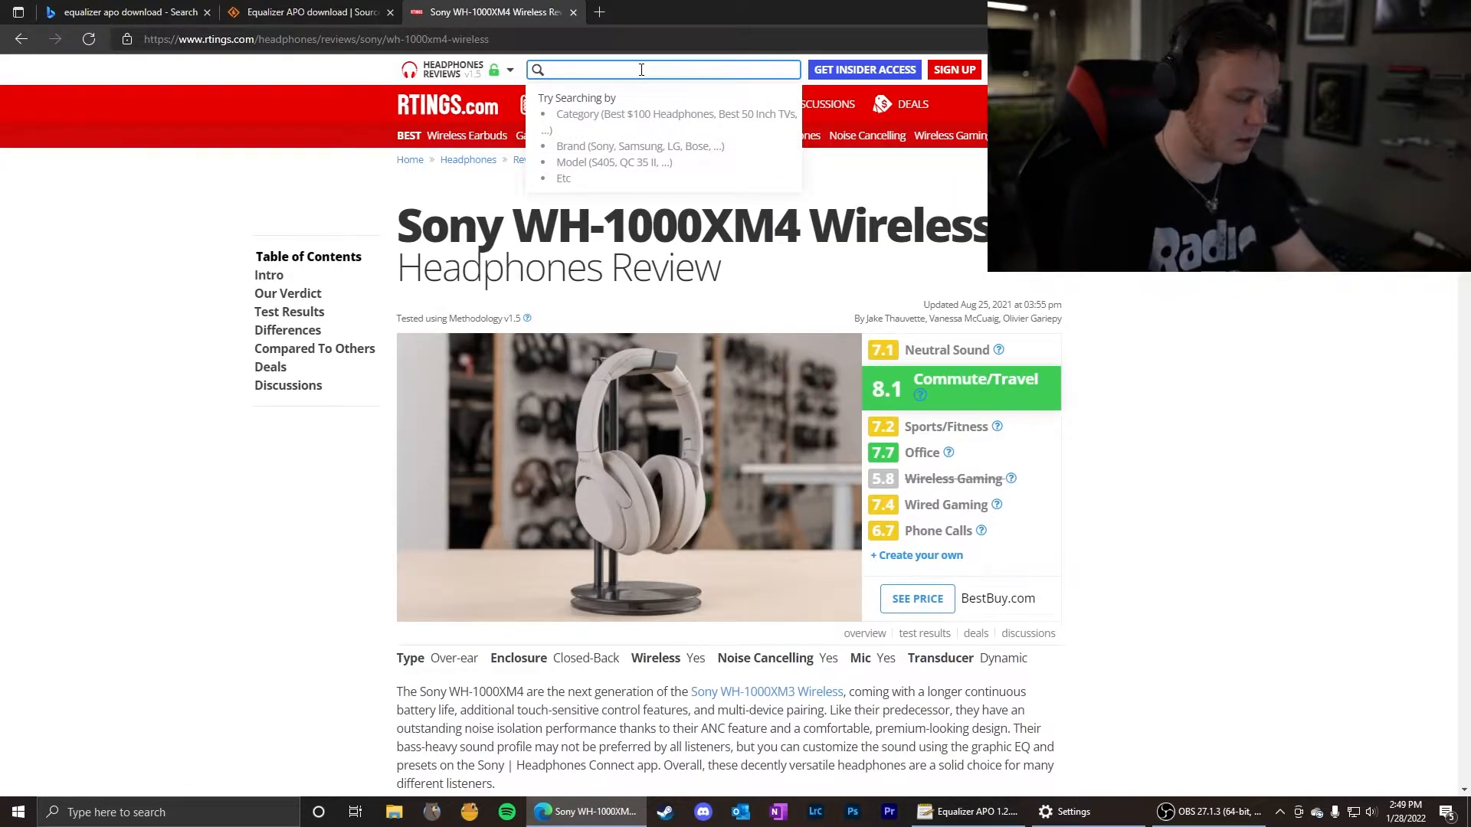
type("sony ")
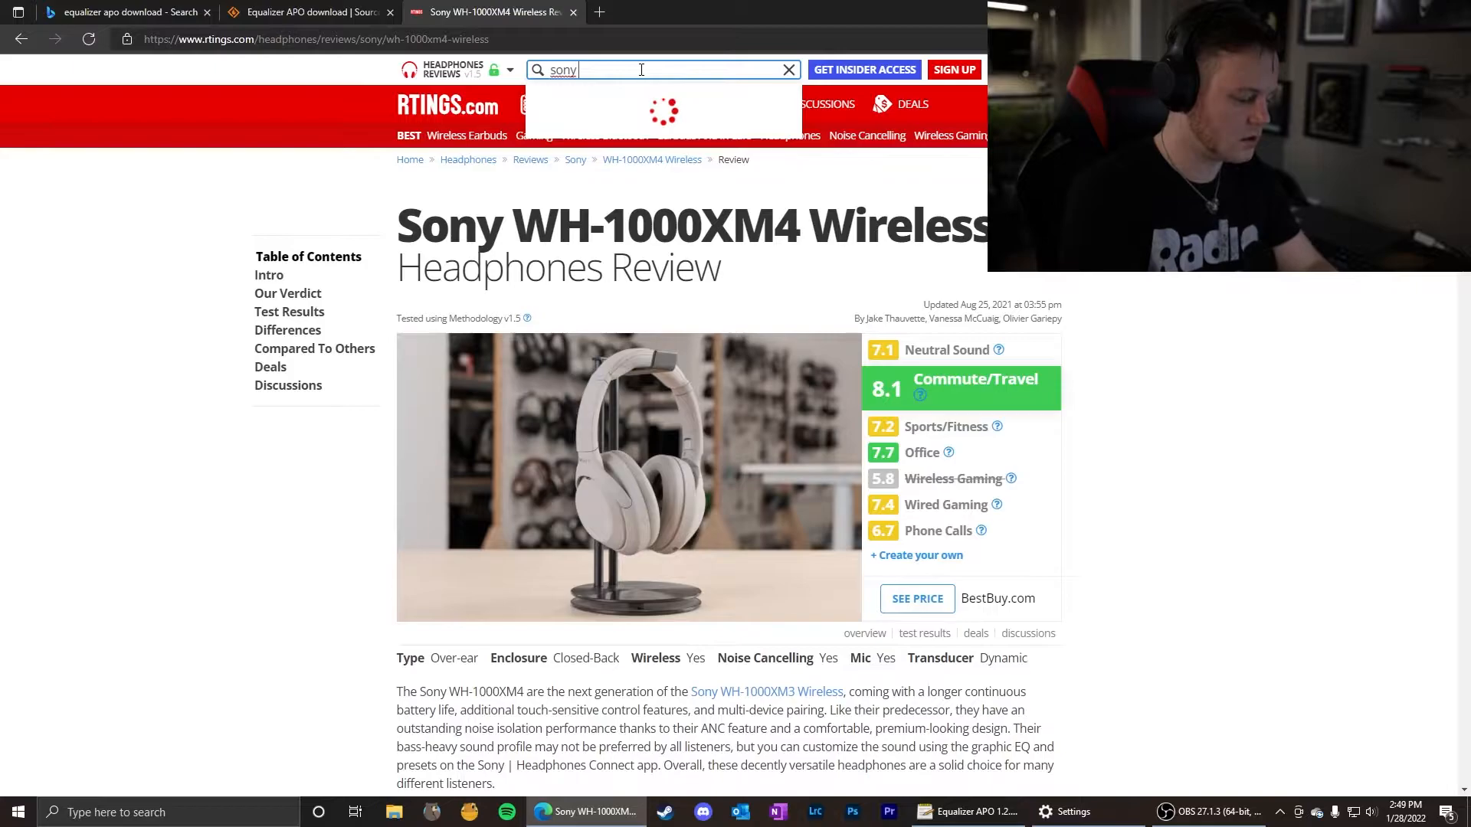
type("xm4")
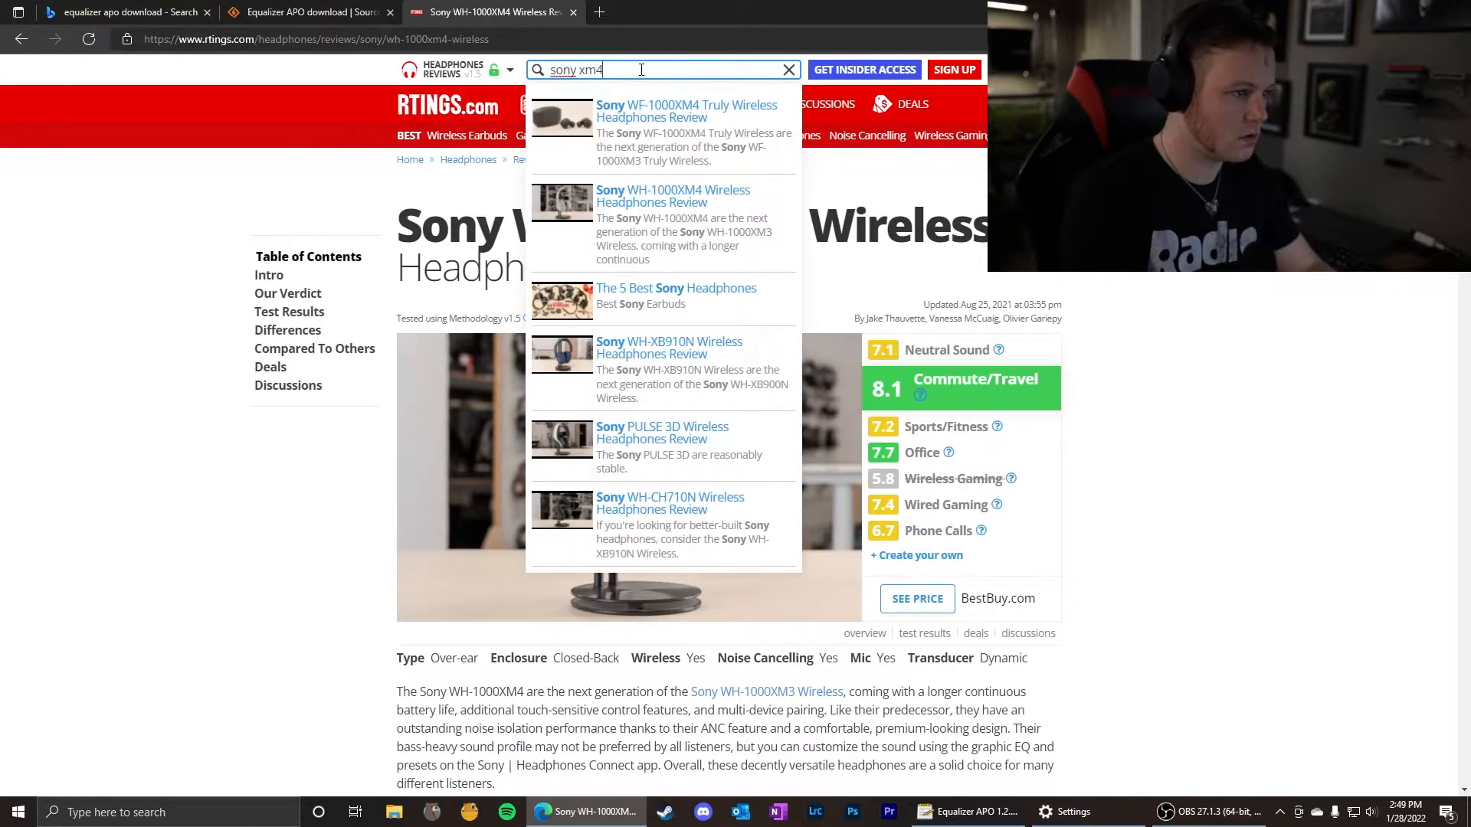
left_click(640, 203)
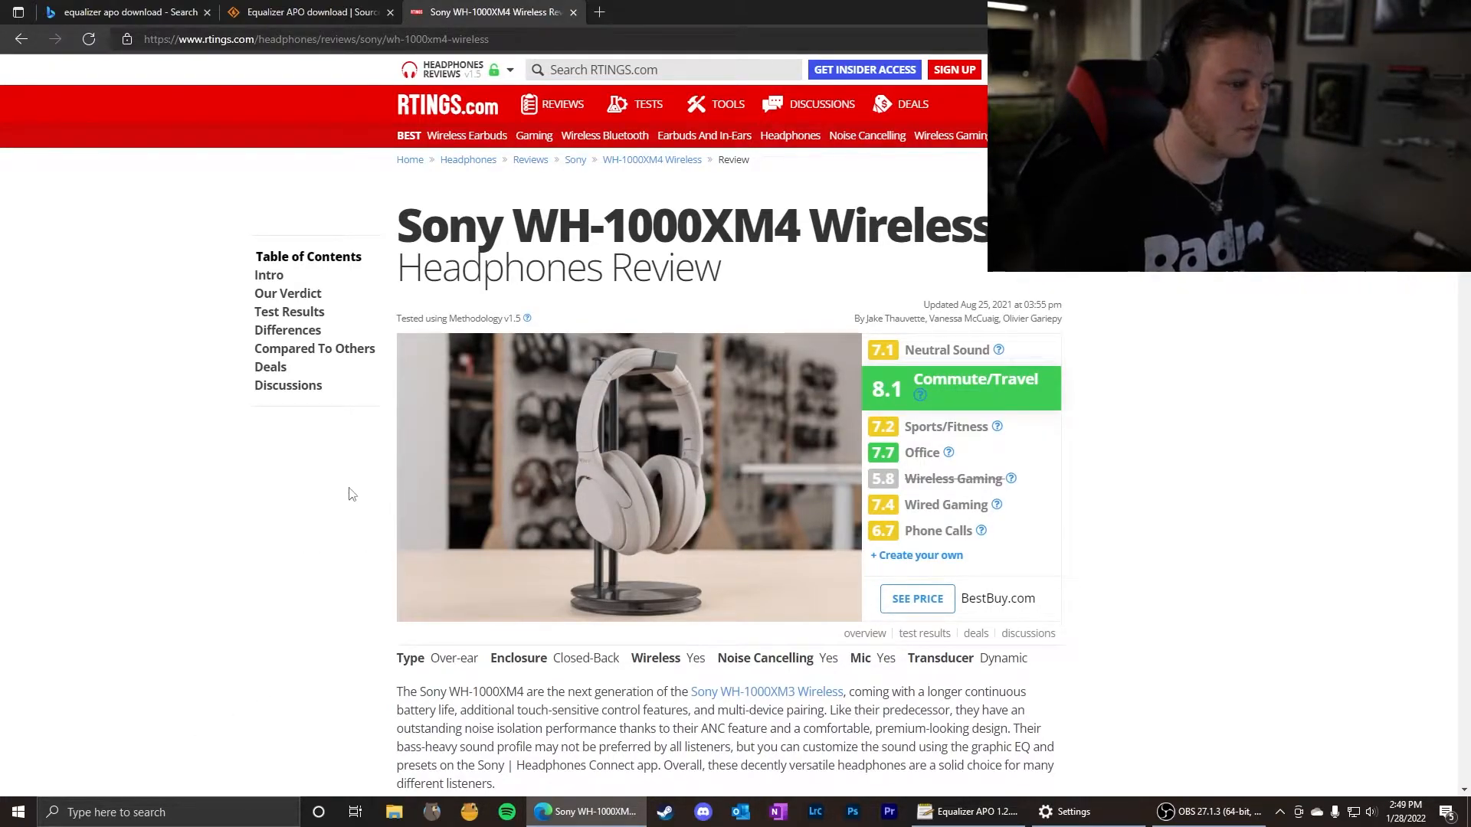
Find the Sound Profile section of the Sony WH-1000XM4 review and open its full frequency response graph.
scroll(371, 443, "down", 15)
scroll(371, 443, "down", 15)
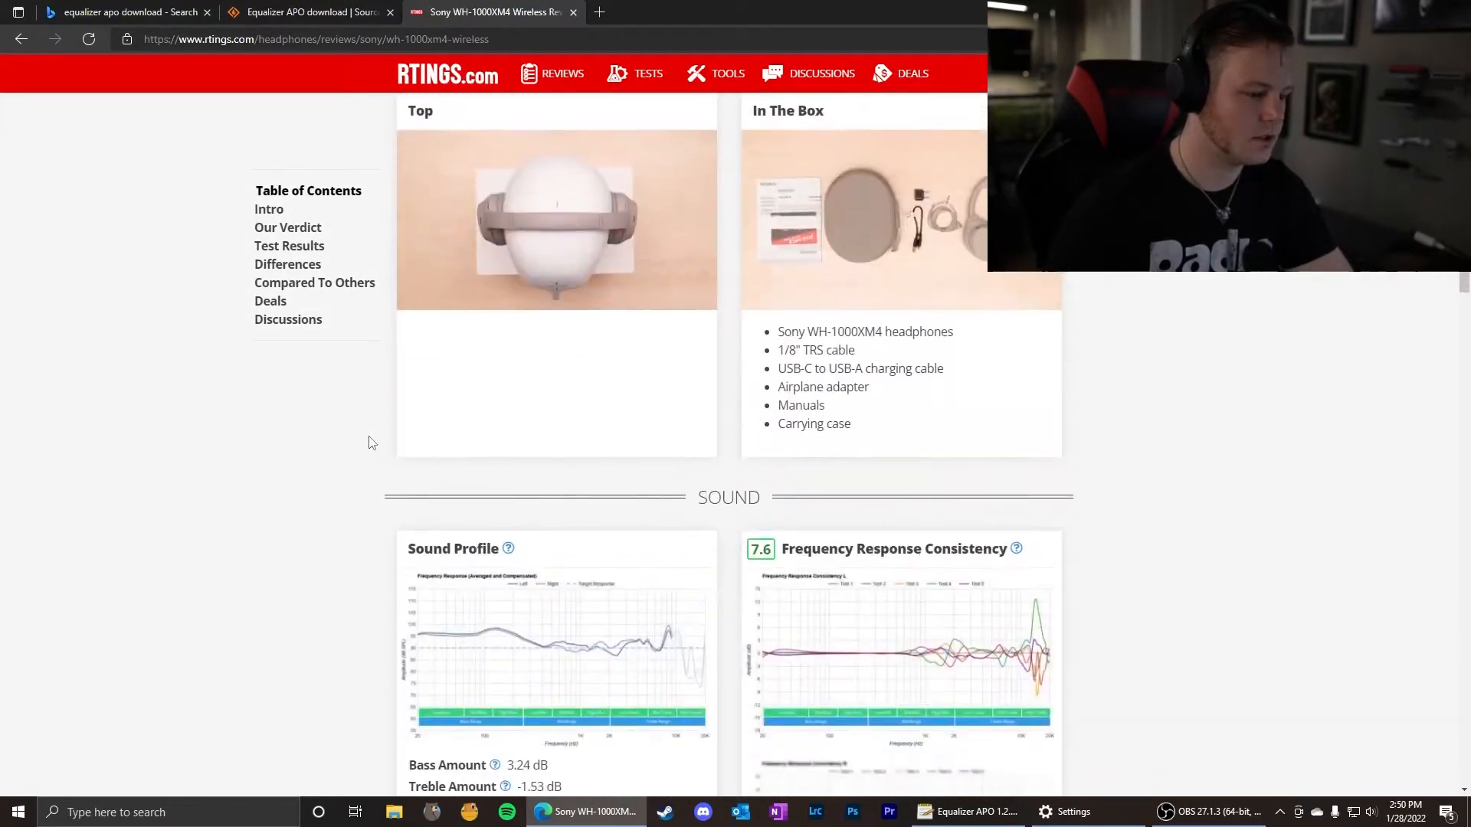
scroll(371, 443, "down", 4)
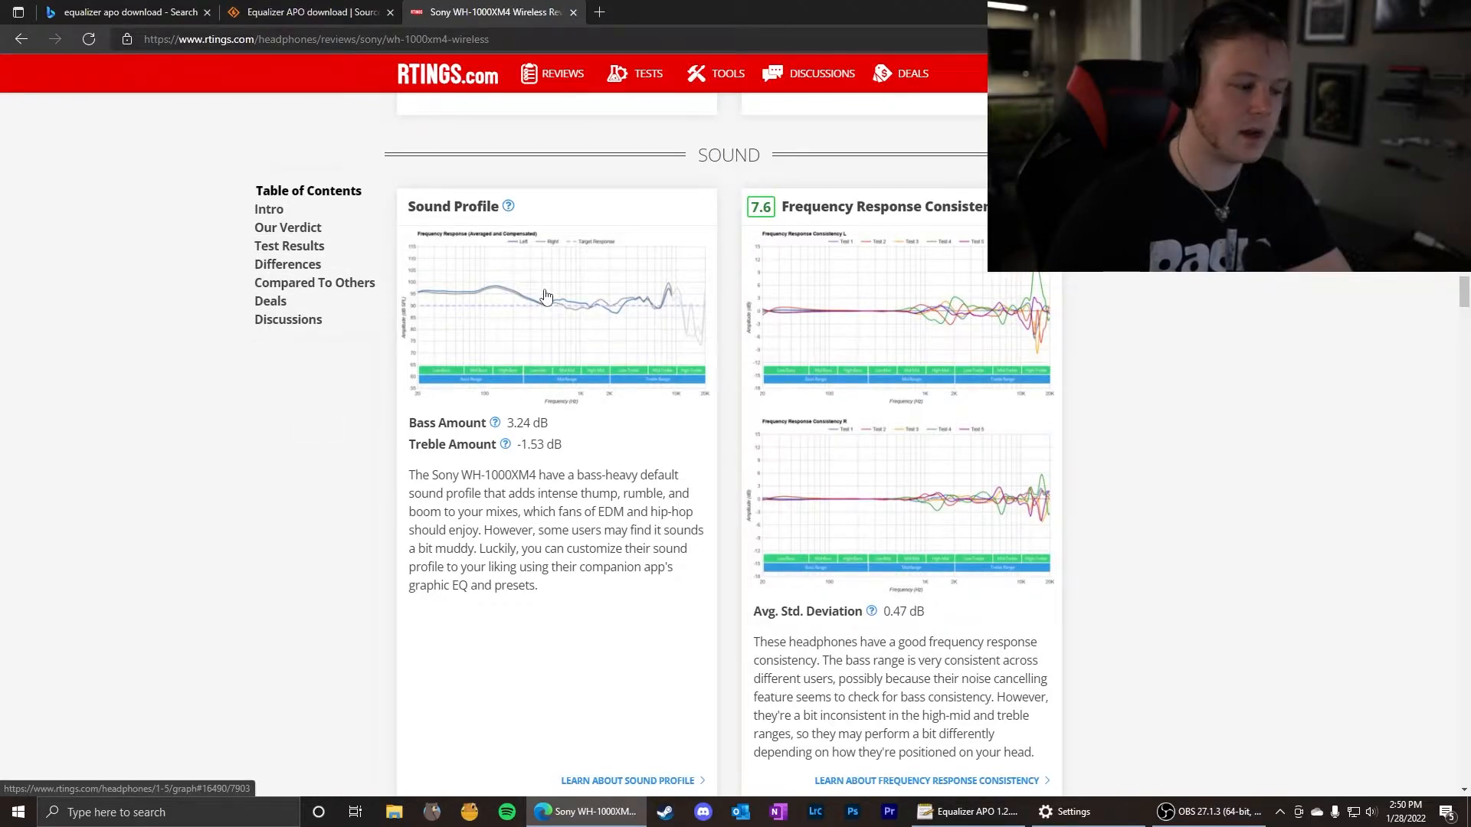
left_click(545, 297)
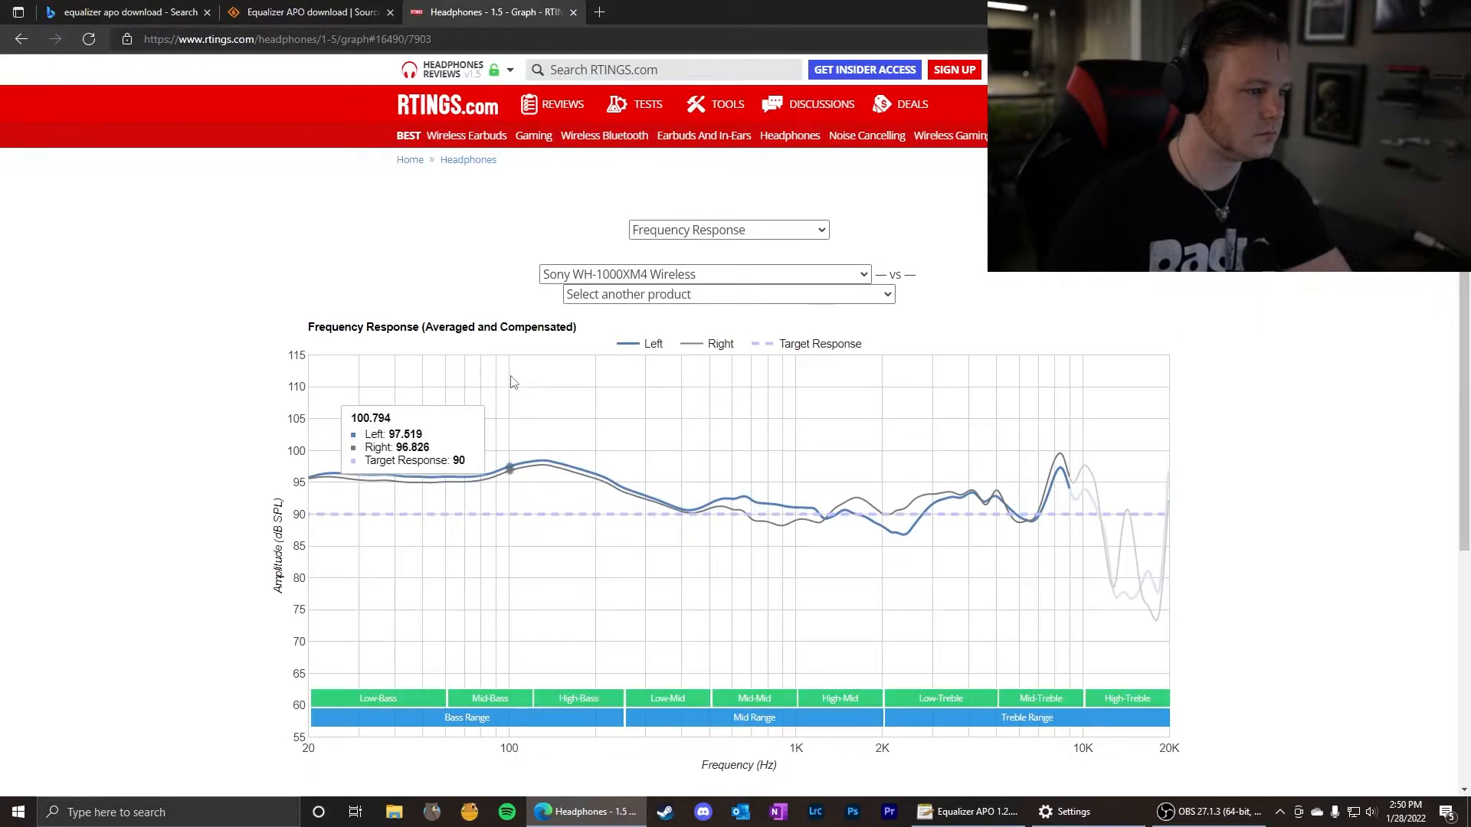
scroll(238, 278, "down", 2)
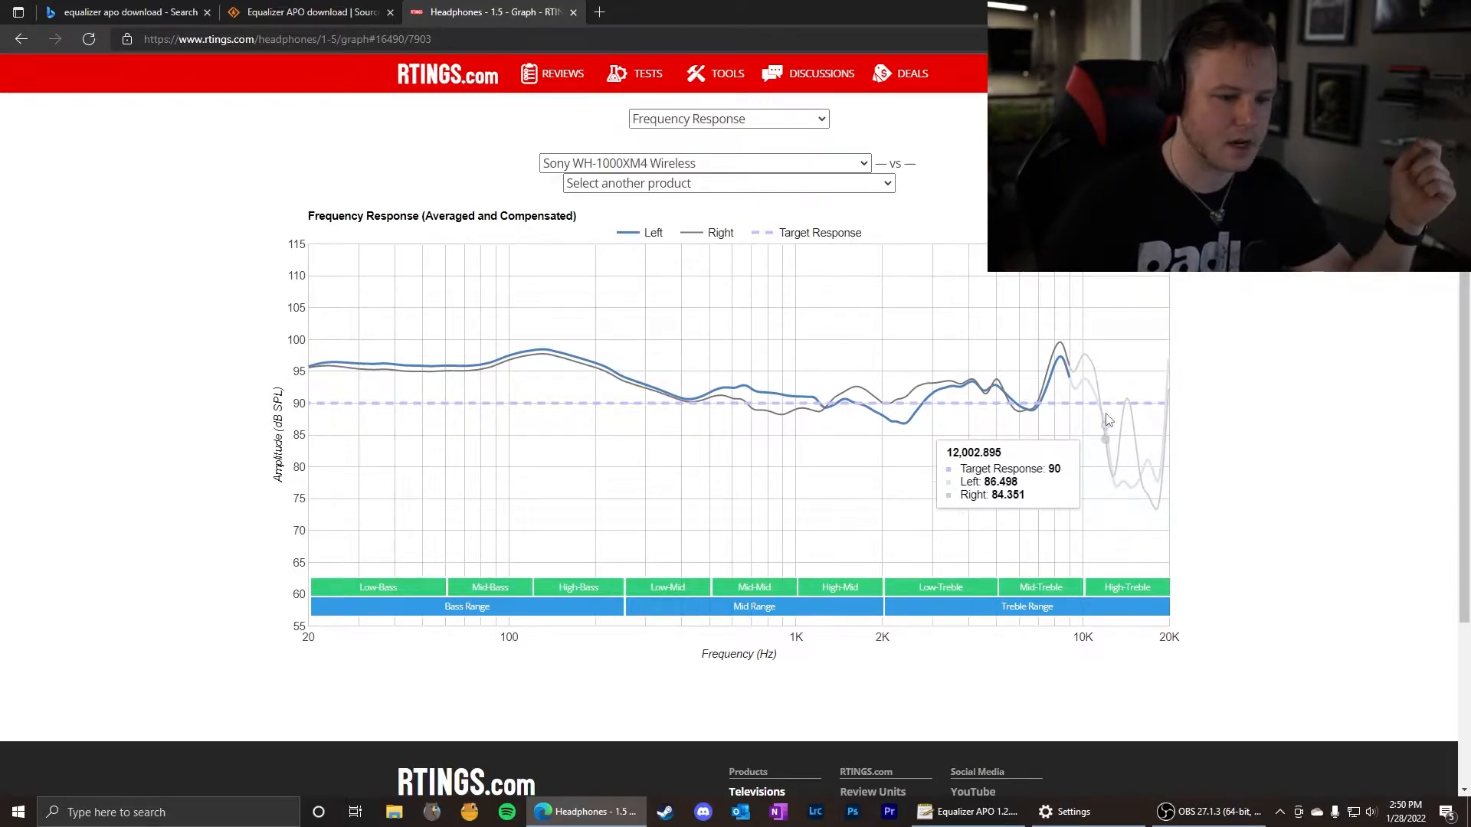
Arrange the Equalizer APO editor and the RTINGS graph side by side, with the low bands and the gain table in view.
left_click_drag(734, 6, 1467, 107)
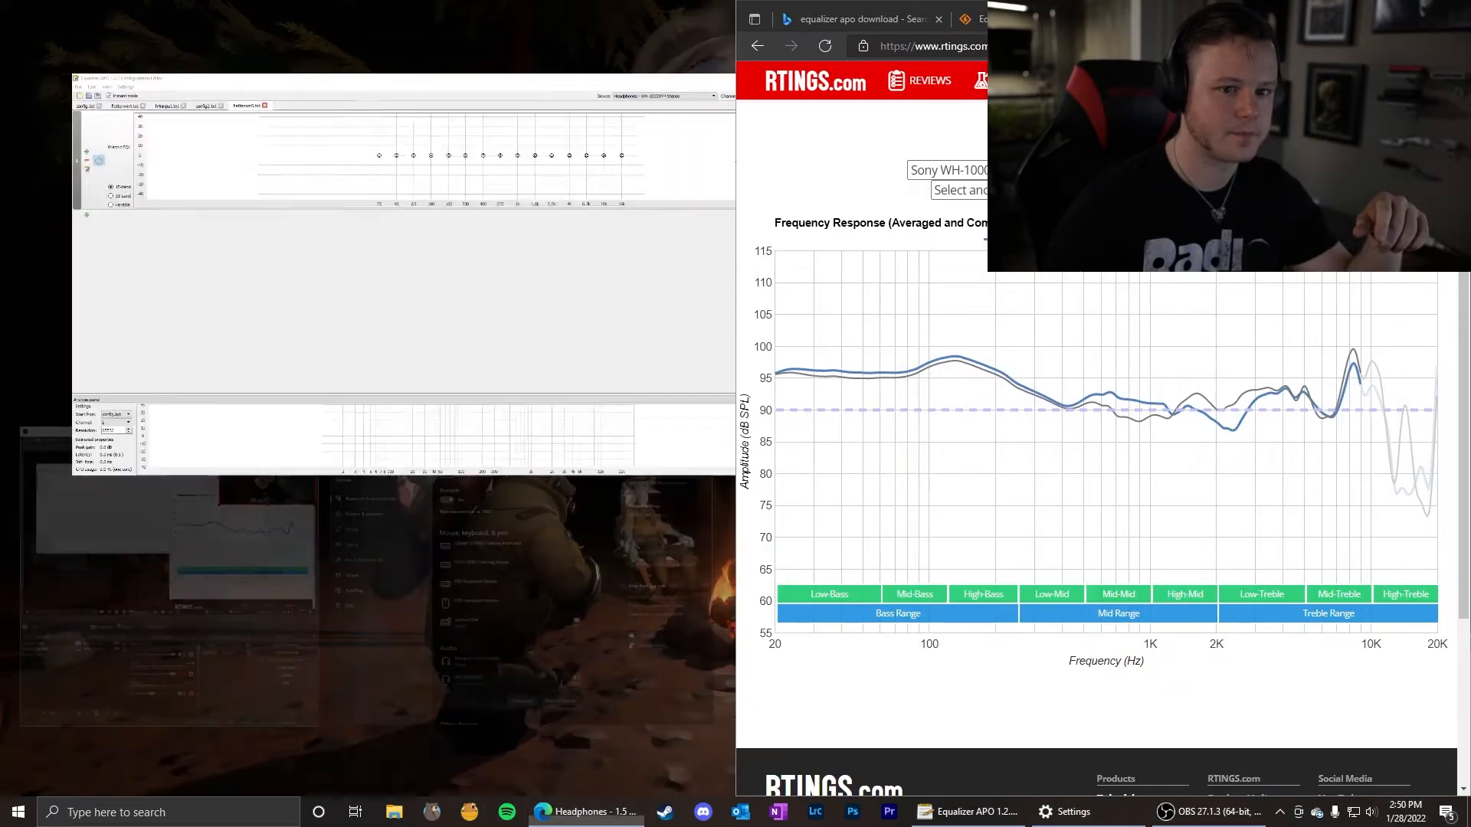
left_click(482, 124)
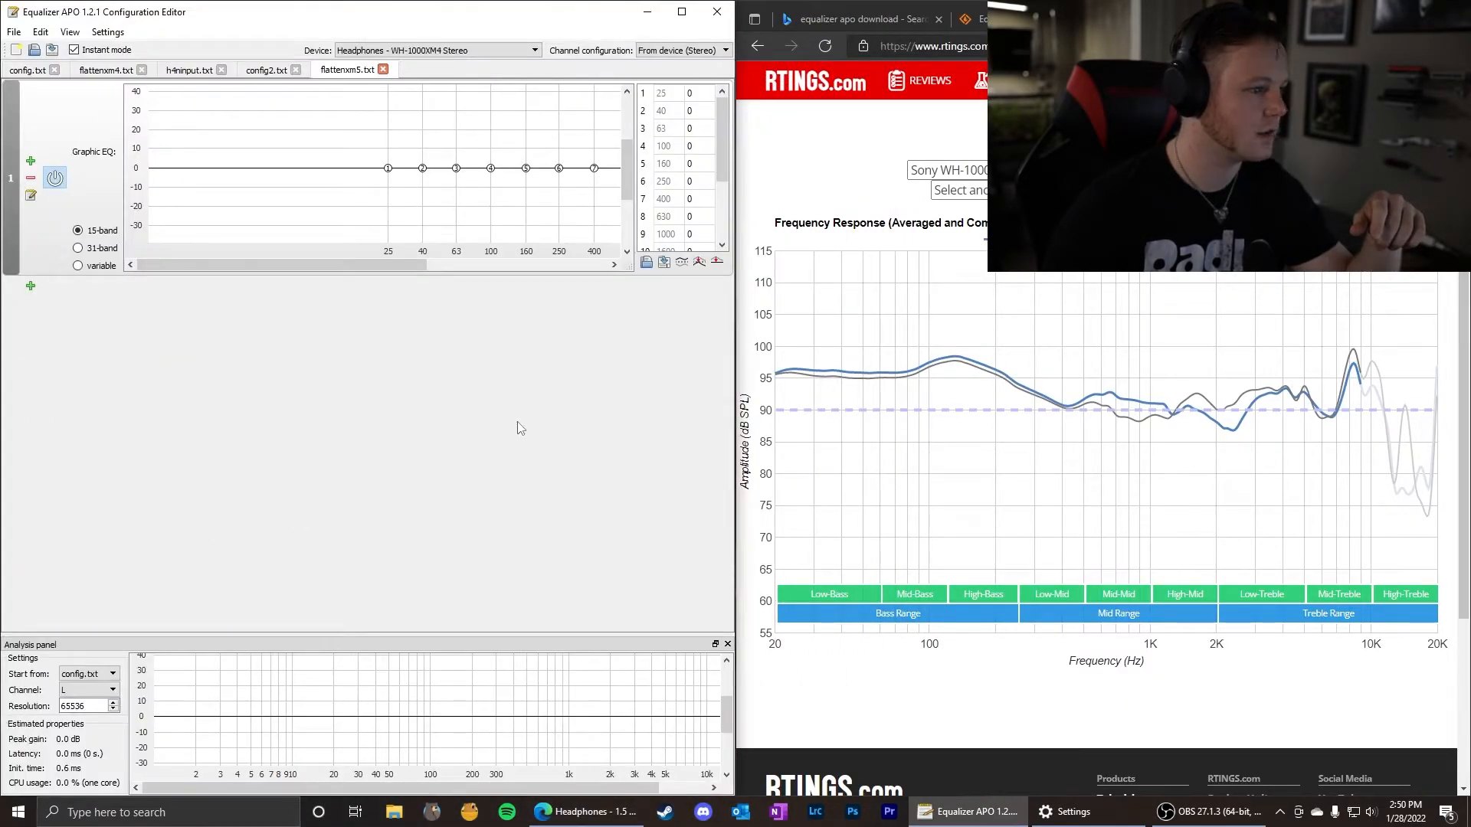
left_click_drag(346, 262, 489, 283)
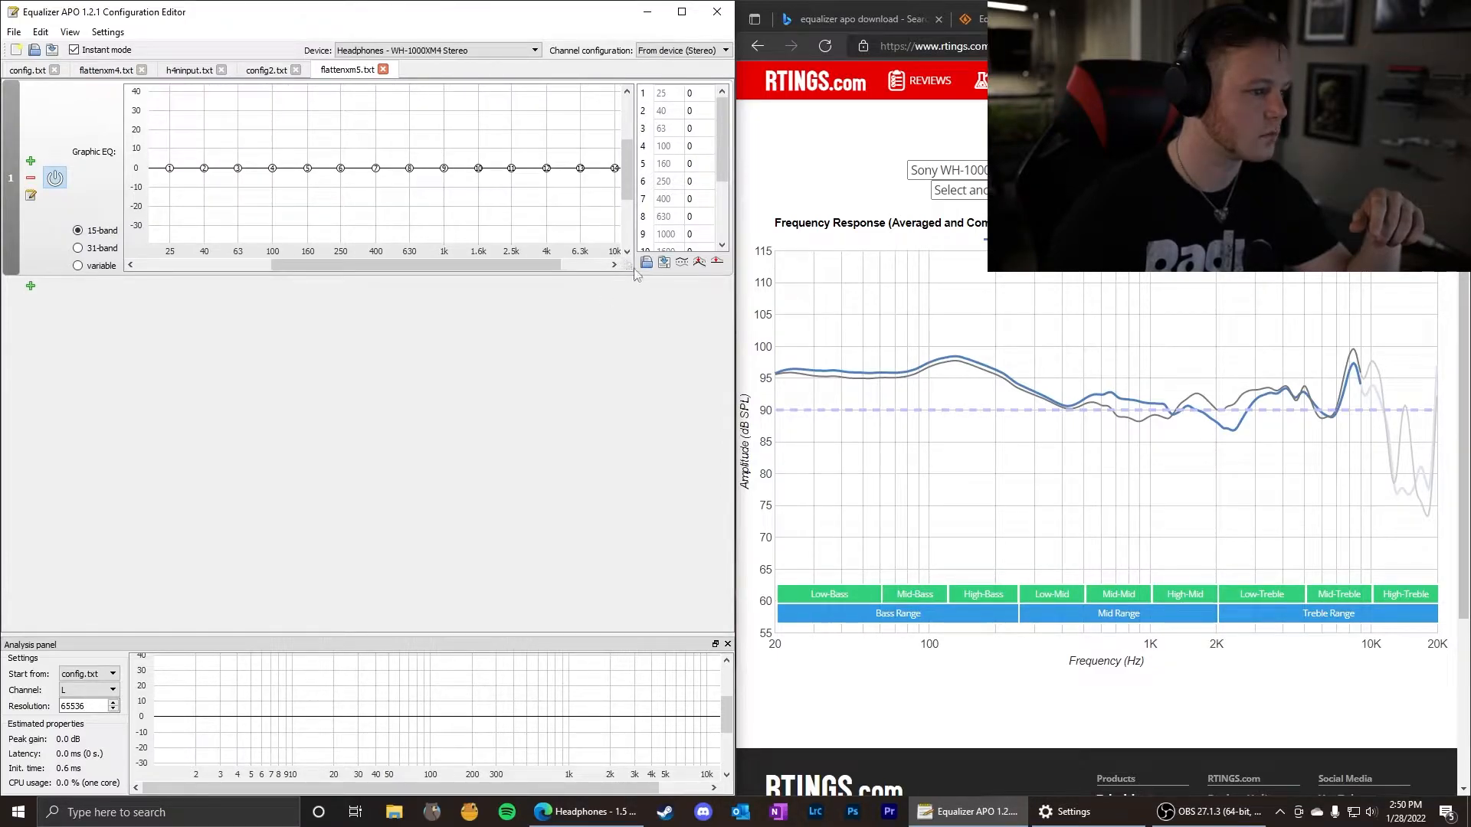
left_click_drag(516, 265, 505, 265)
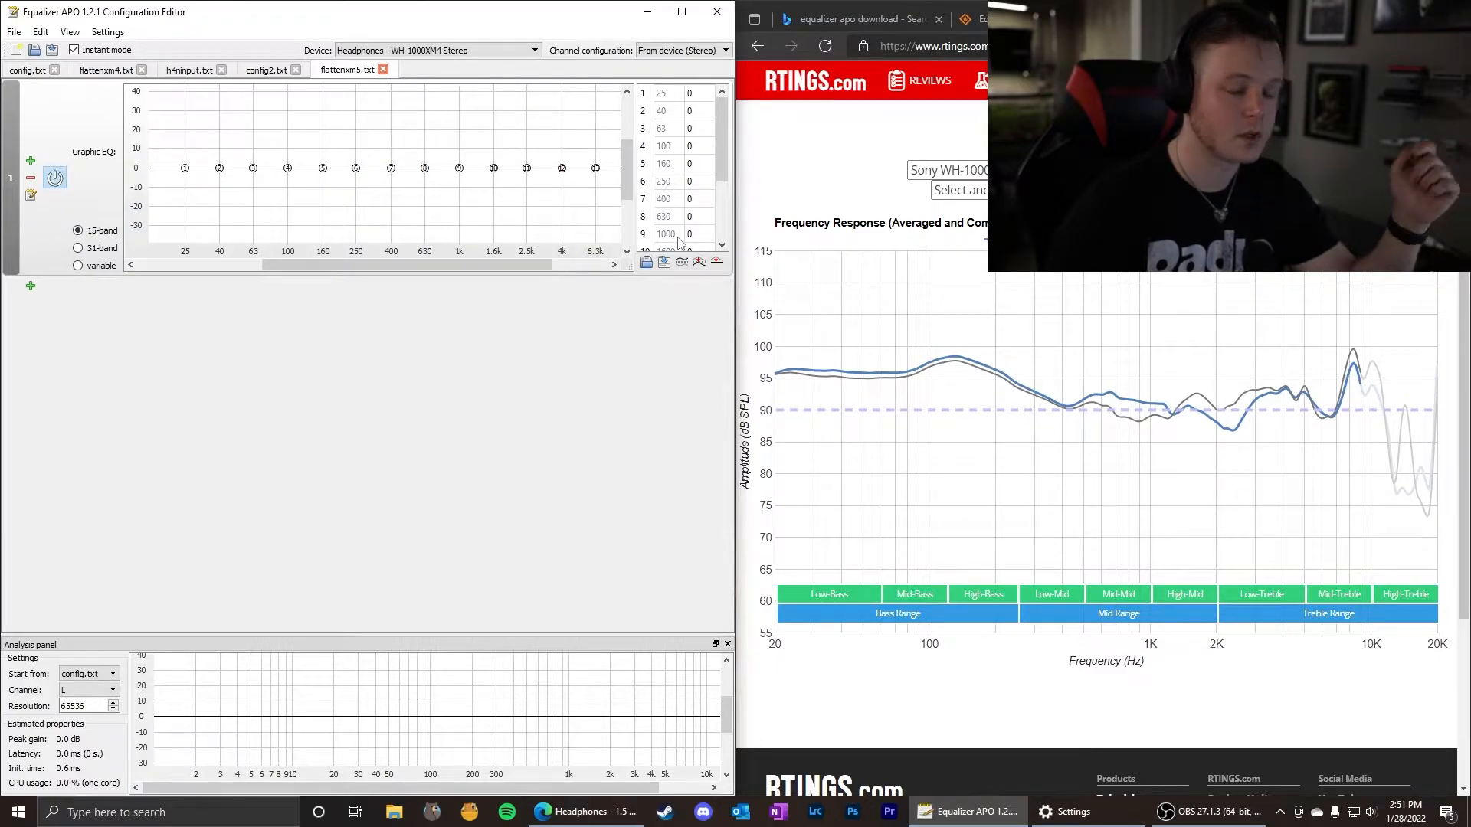
Read the headphone response near 25 Hz on the RTINGS graph and set the 25 Hz band's gain to -6.
mouse_move(928, 407)
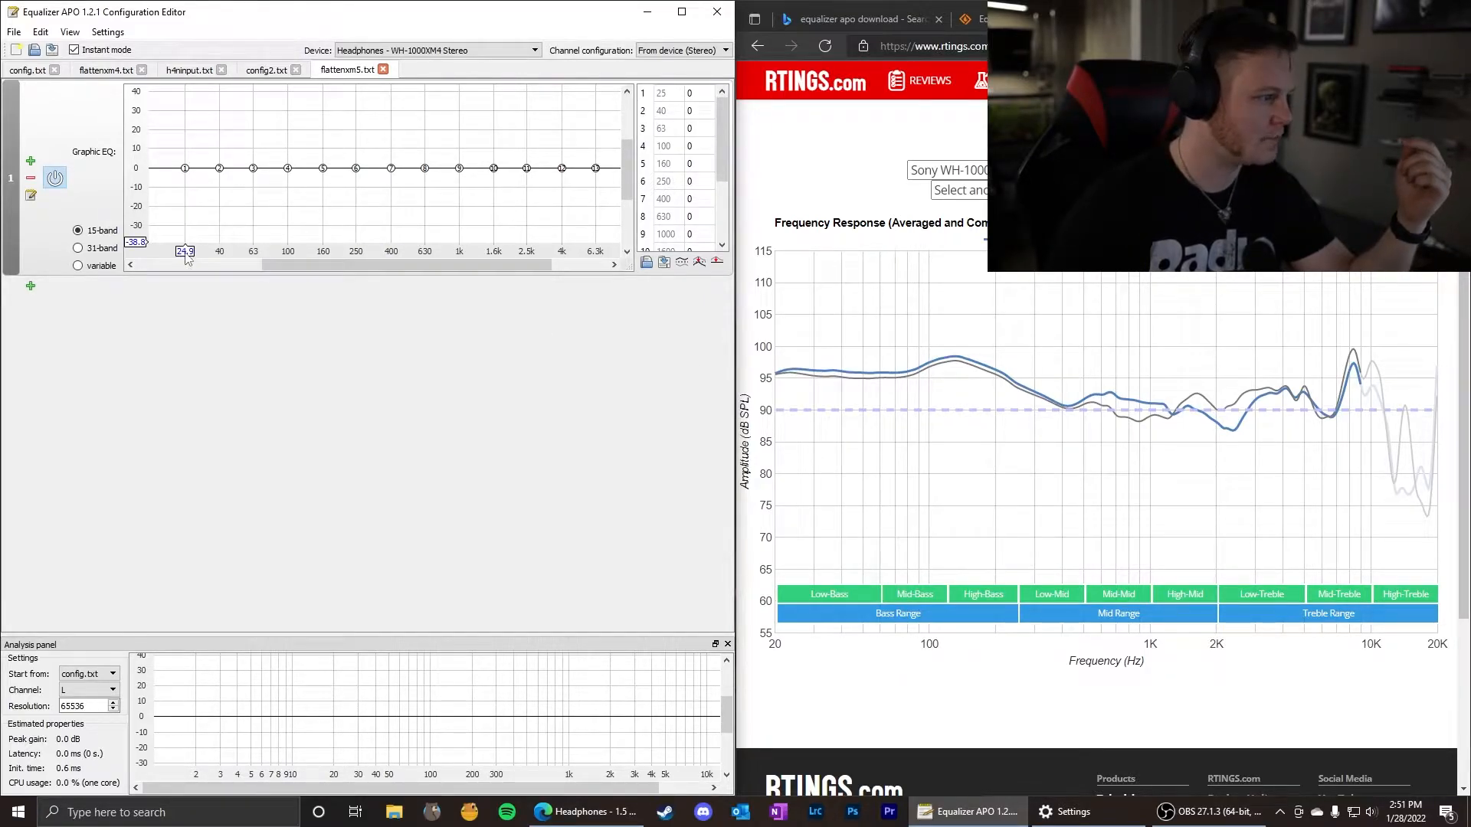
mouse_move(781, 395)
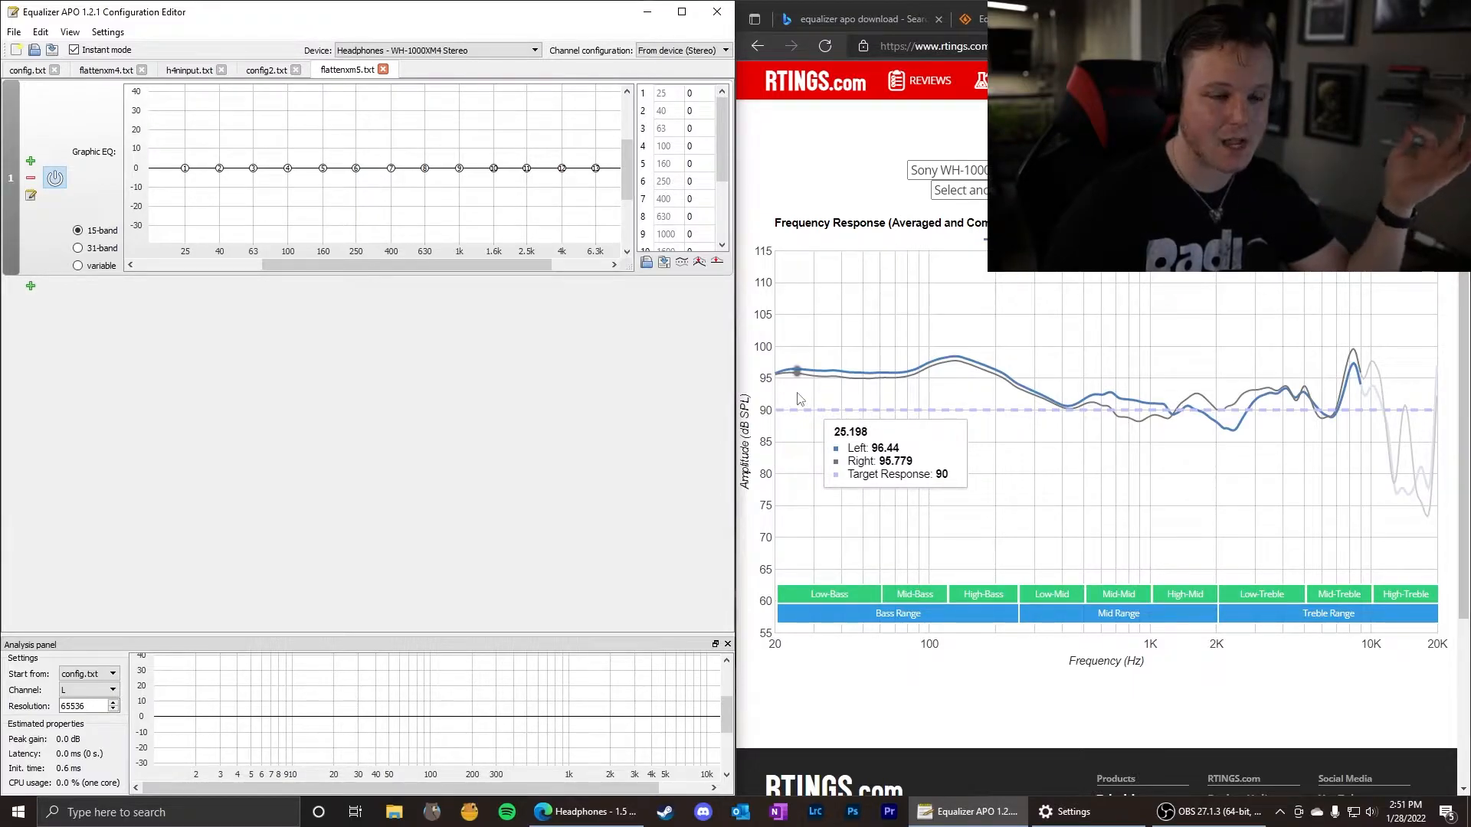
left_click(694, 95)
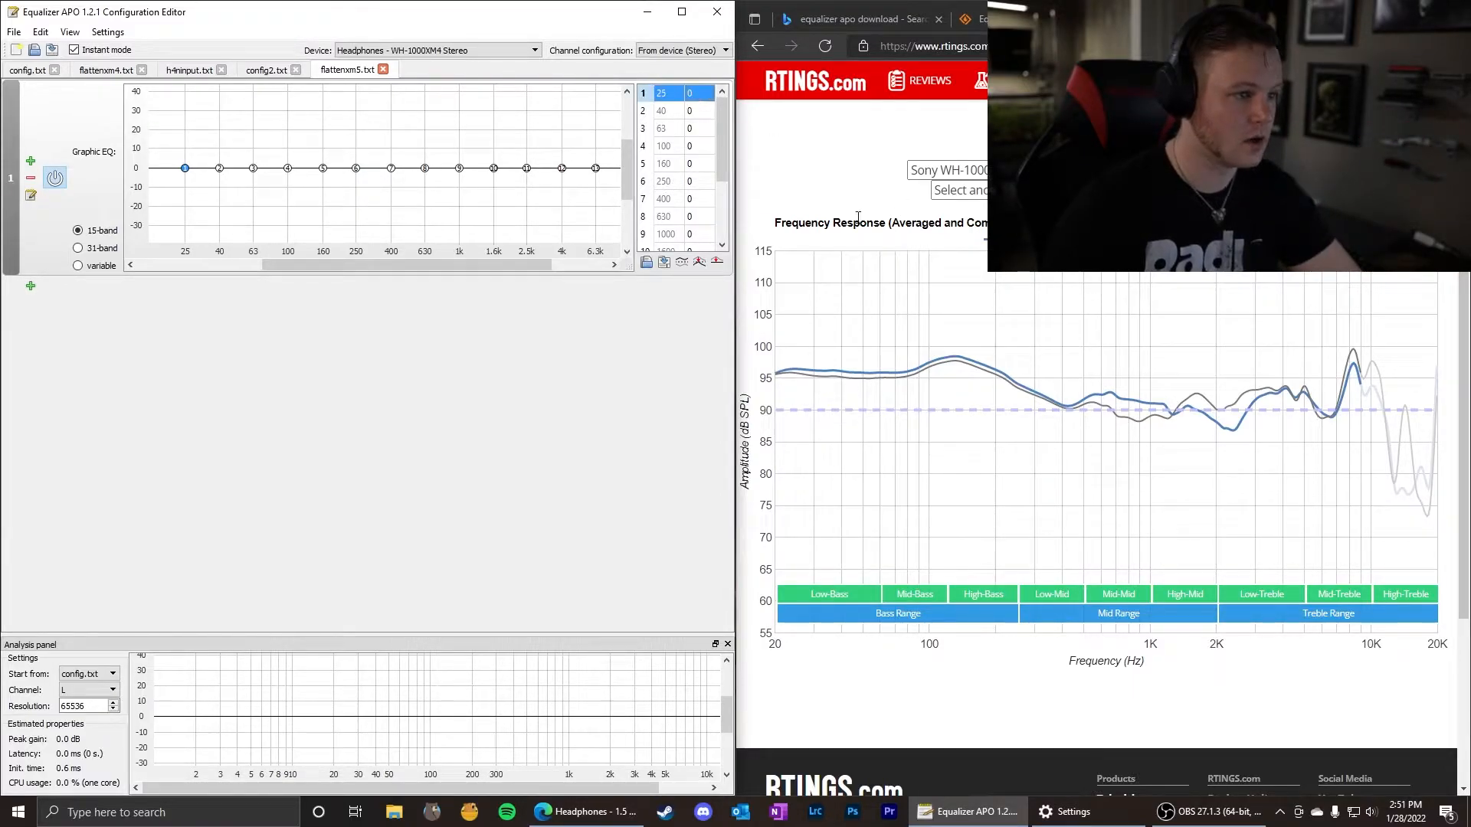
type("-")
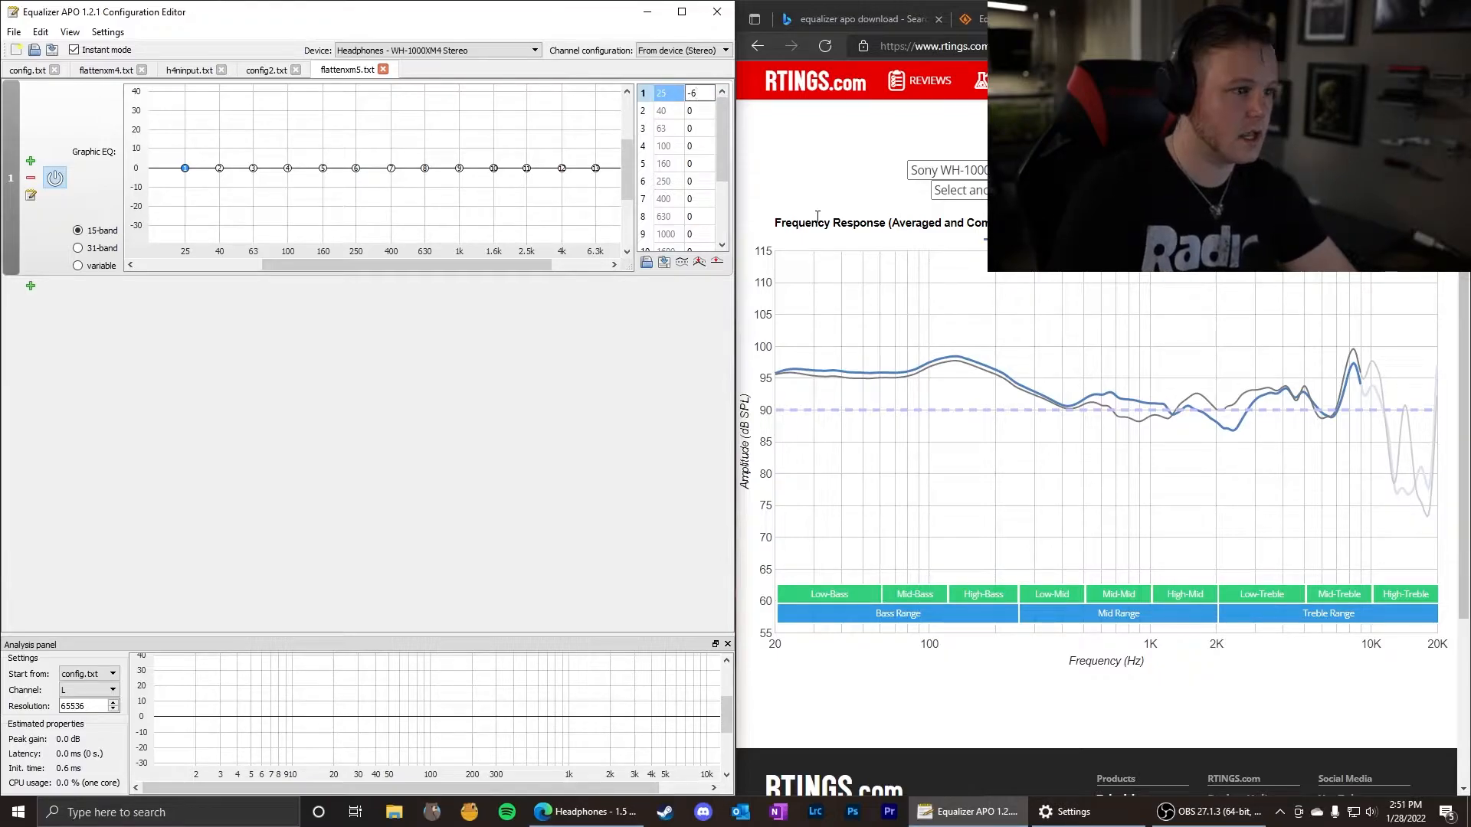
type("6")
key("Return")
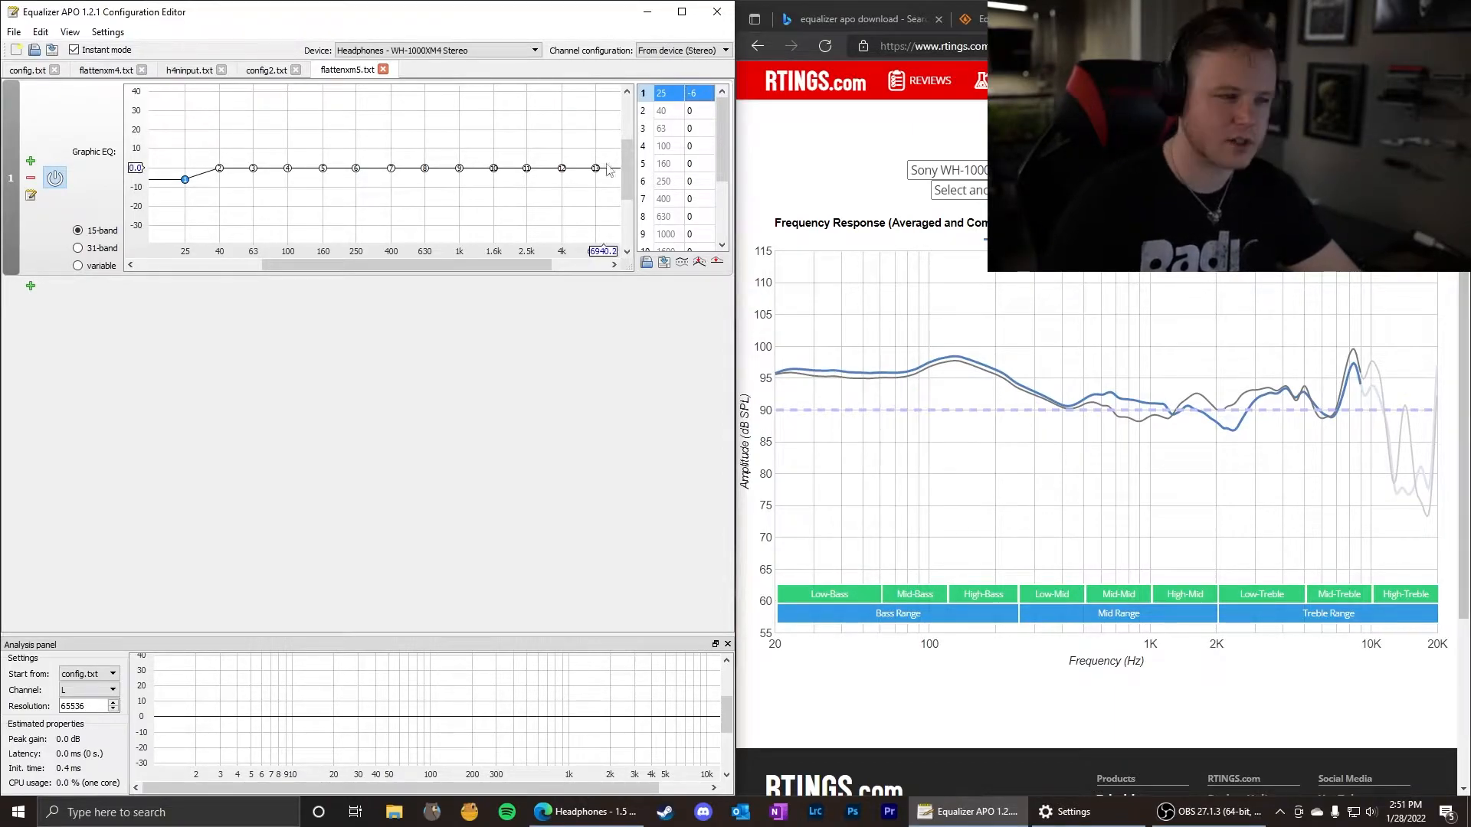
Set the 40 Hz and 63 Hz gains to -5.5 and the 100 Hz gain to -7.
double_click(689, 111)
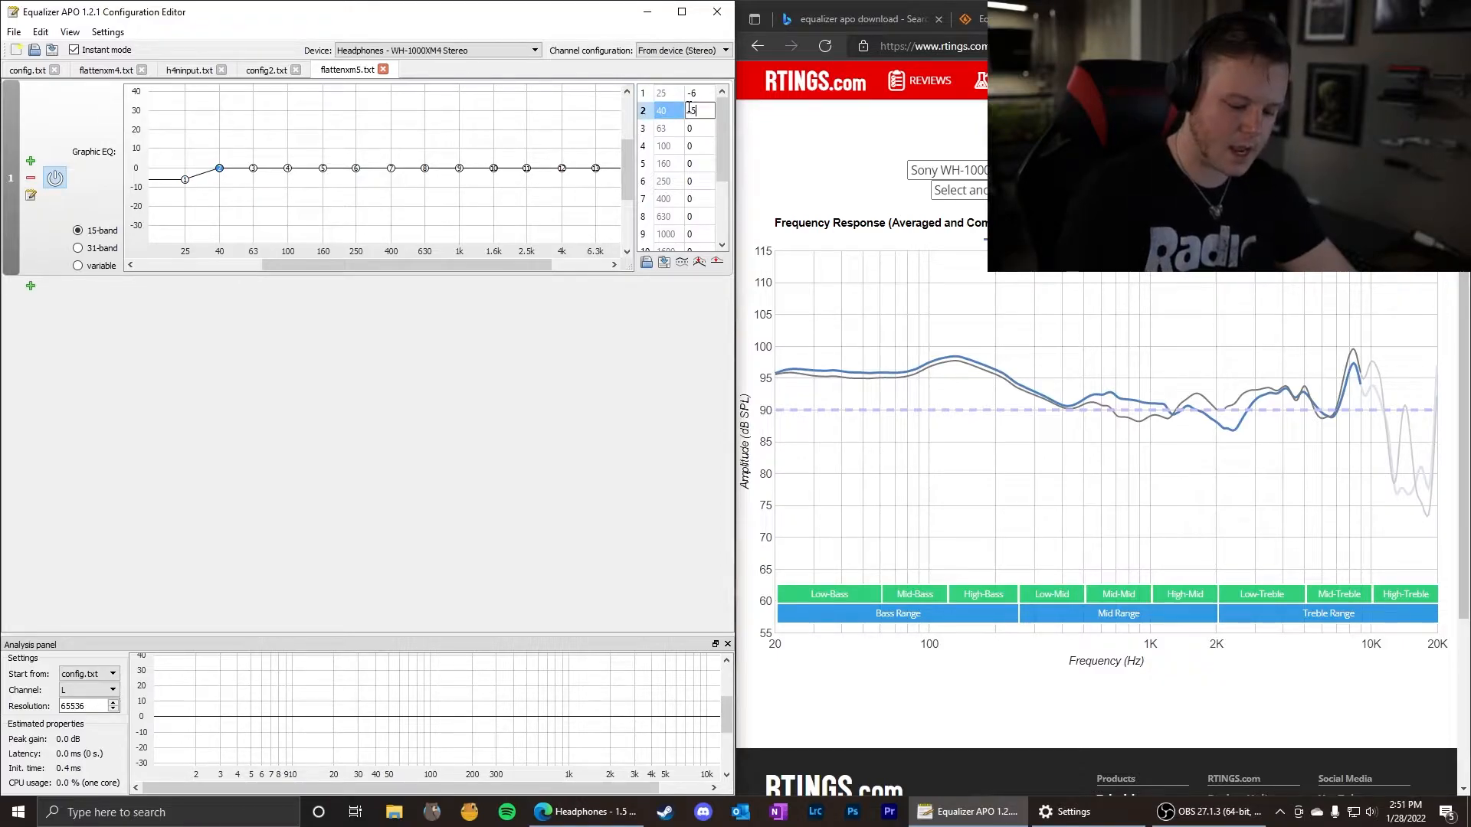
type("-5.5")
key("Return")
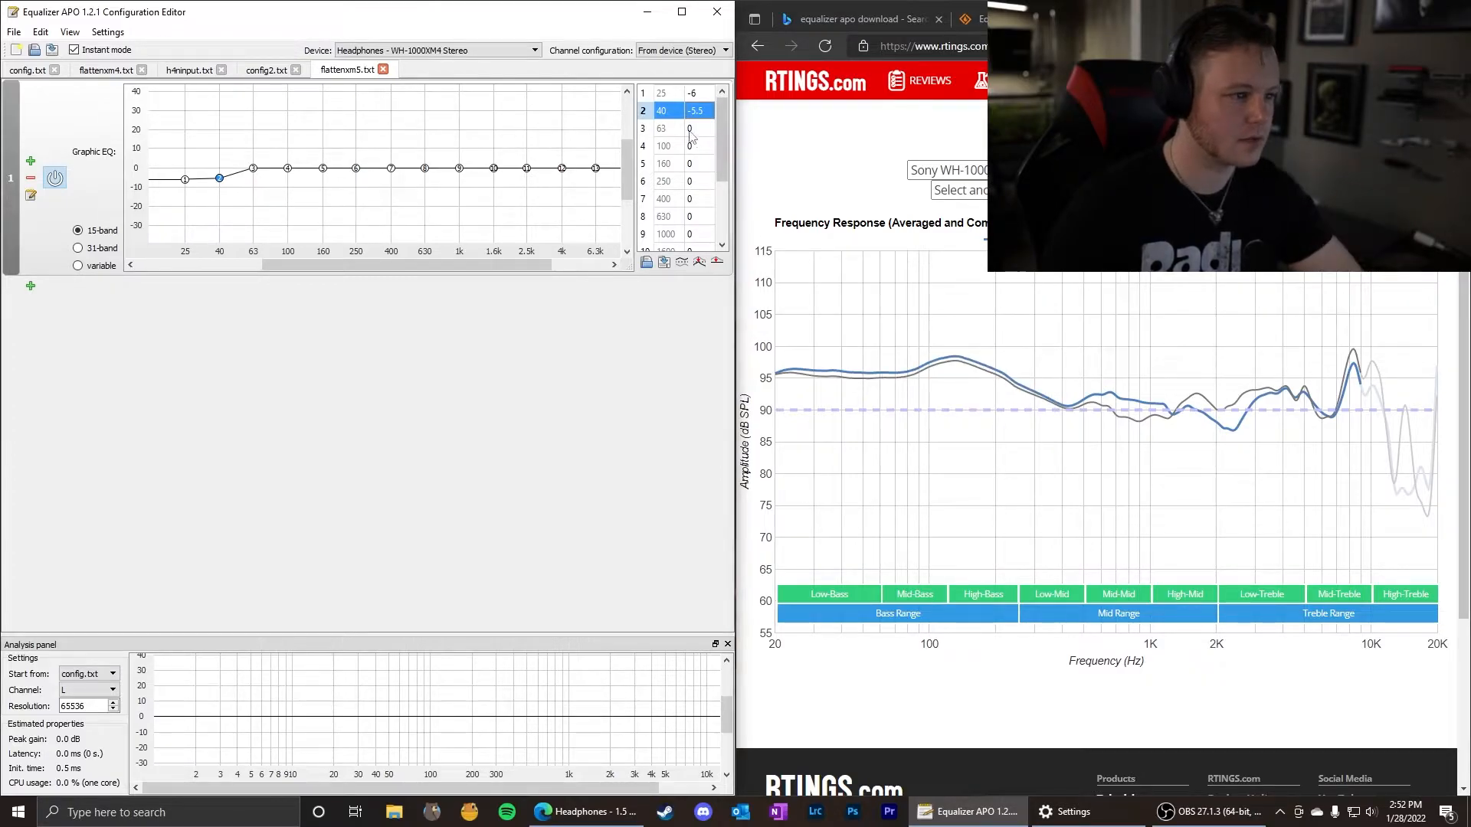
key("Down")
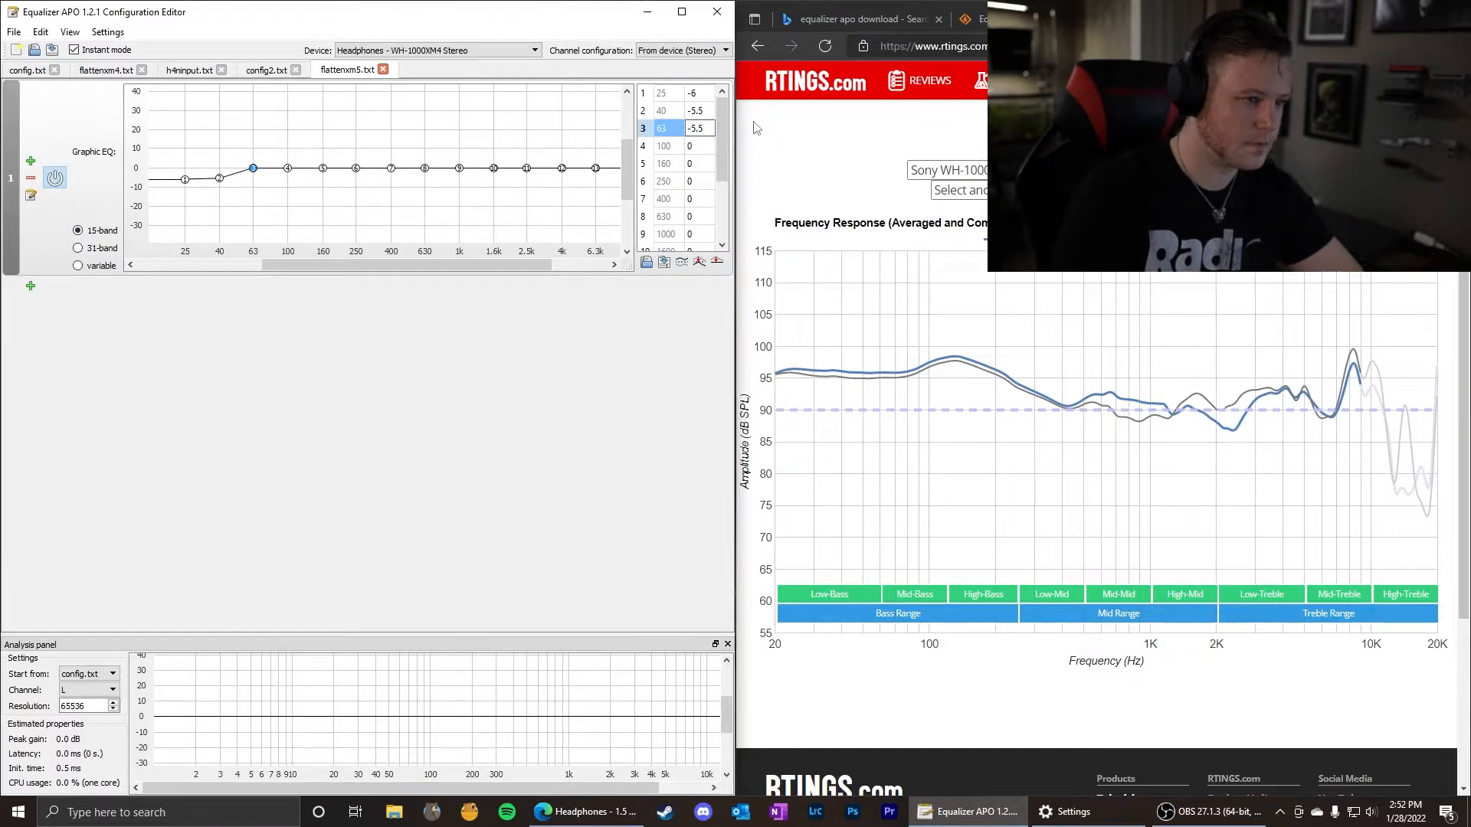
key("Return")
mouse_move(869, 342)
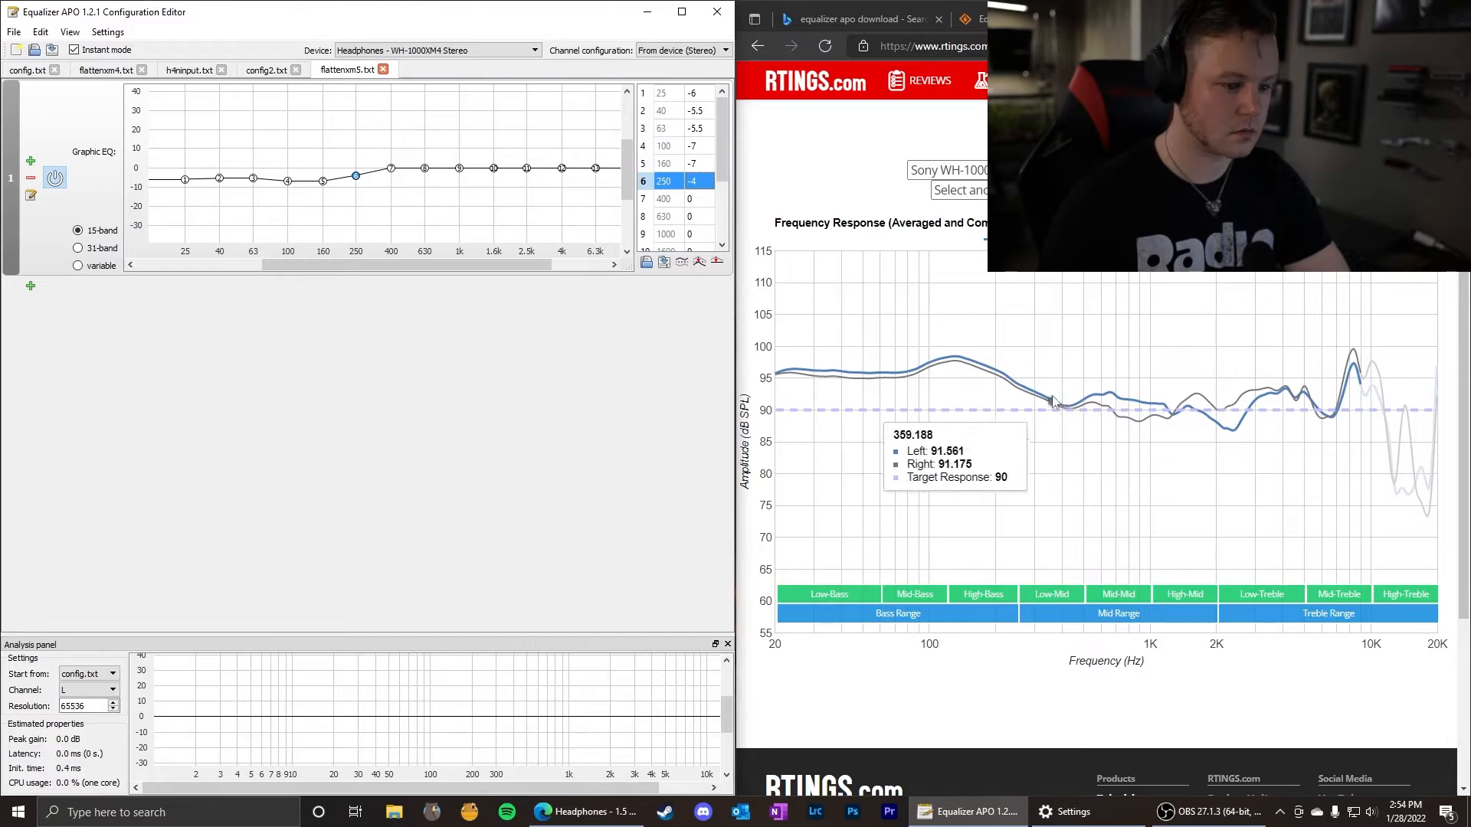
Fill in the remaining gains and lower the curve 5 dB, making 100 to 1000 Hz -12, -12, -9, -5.5, -7 and -5.
double_click(696, 198)
type("-0.5")
double_click(696, 181)
type("-1")
double_click(696, 207)
type("1")
double_click(696, 242)
type("5")
double_click(696, 242)
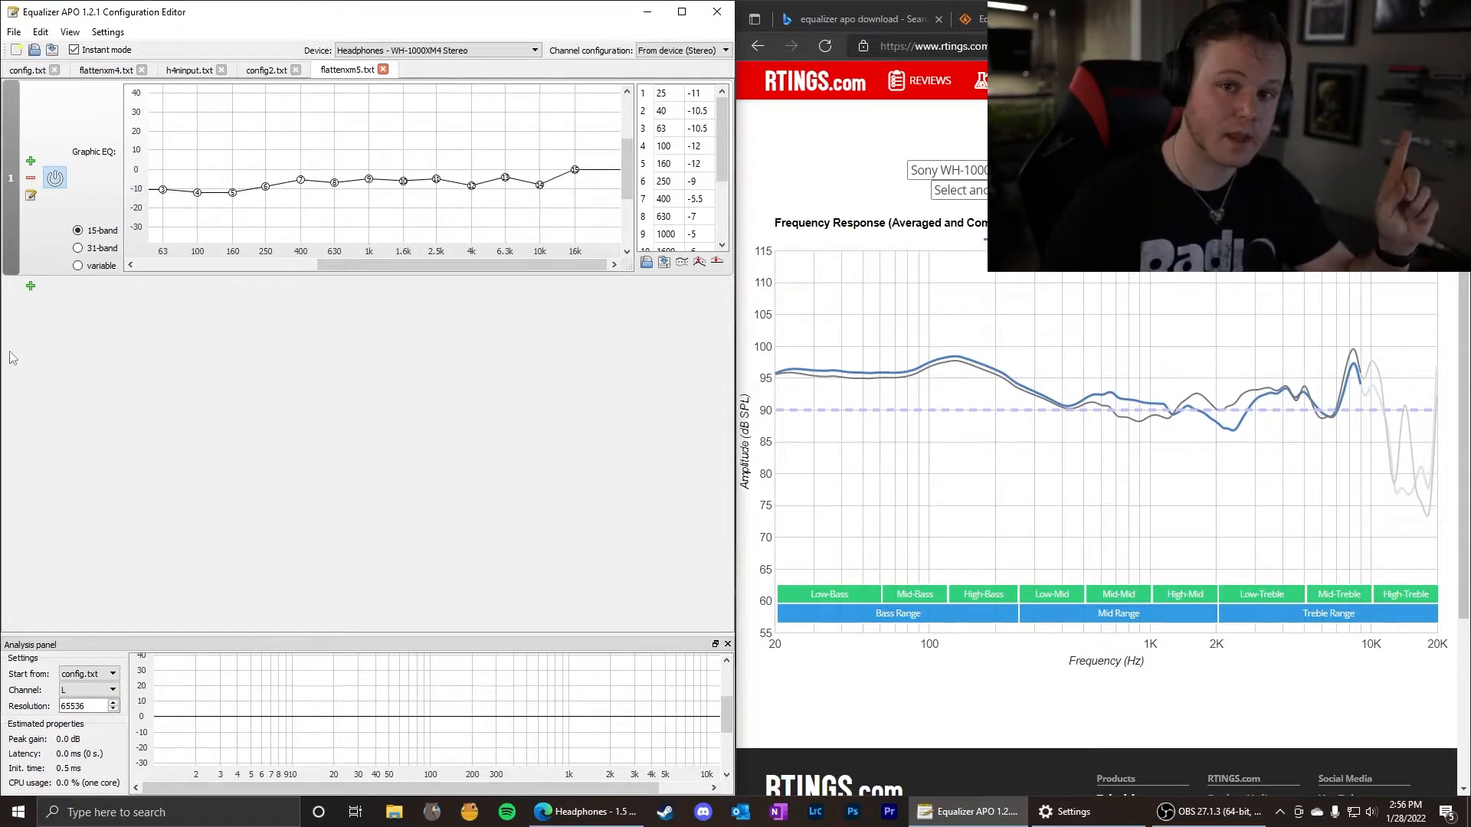
Add a device selection limited to the WH-1000XM4 Stereo headphones and move it above the graphic equalizer.
left_click(31, 285)
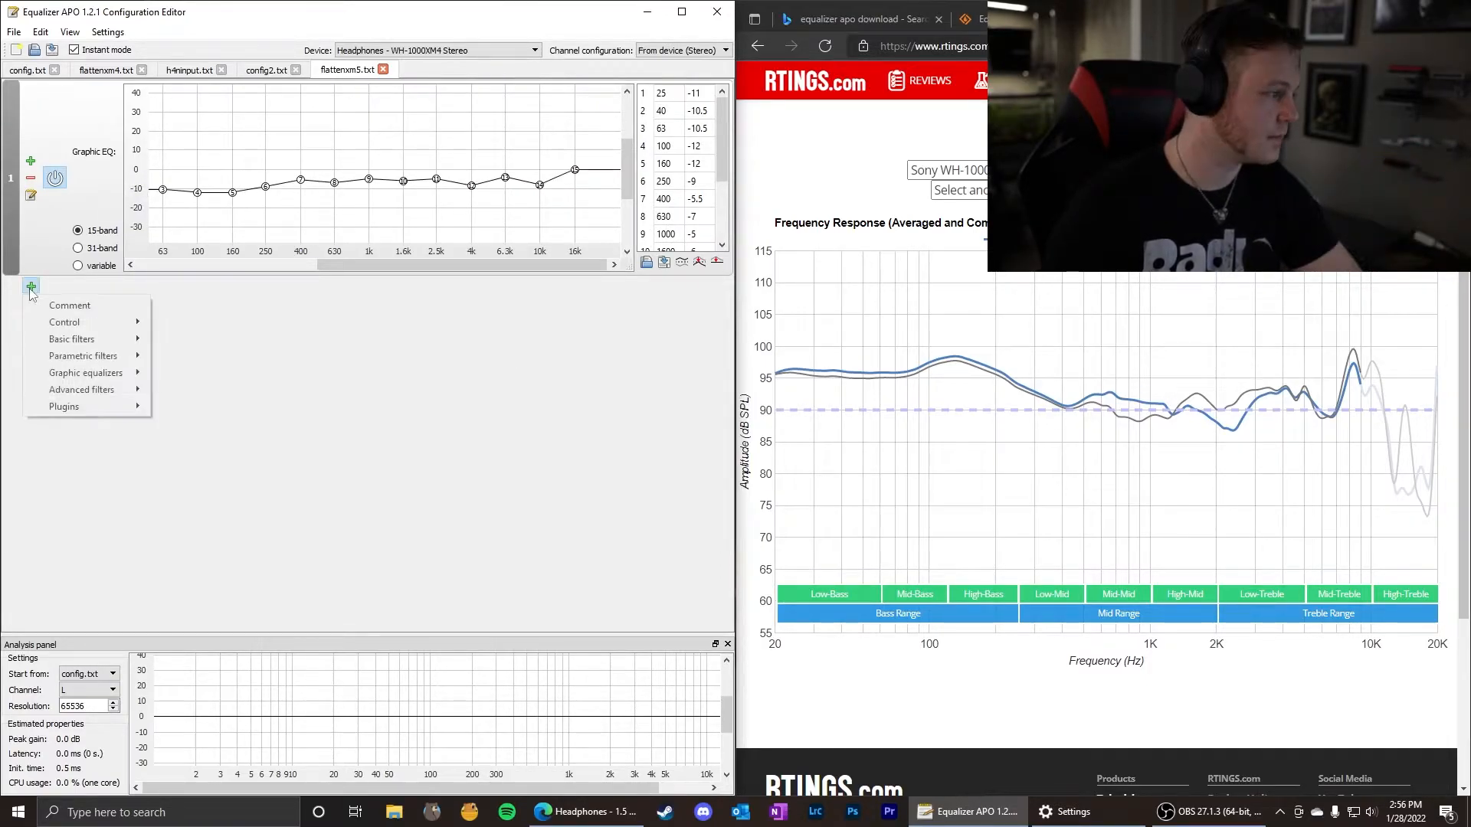
mouse_move(114, 332)
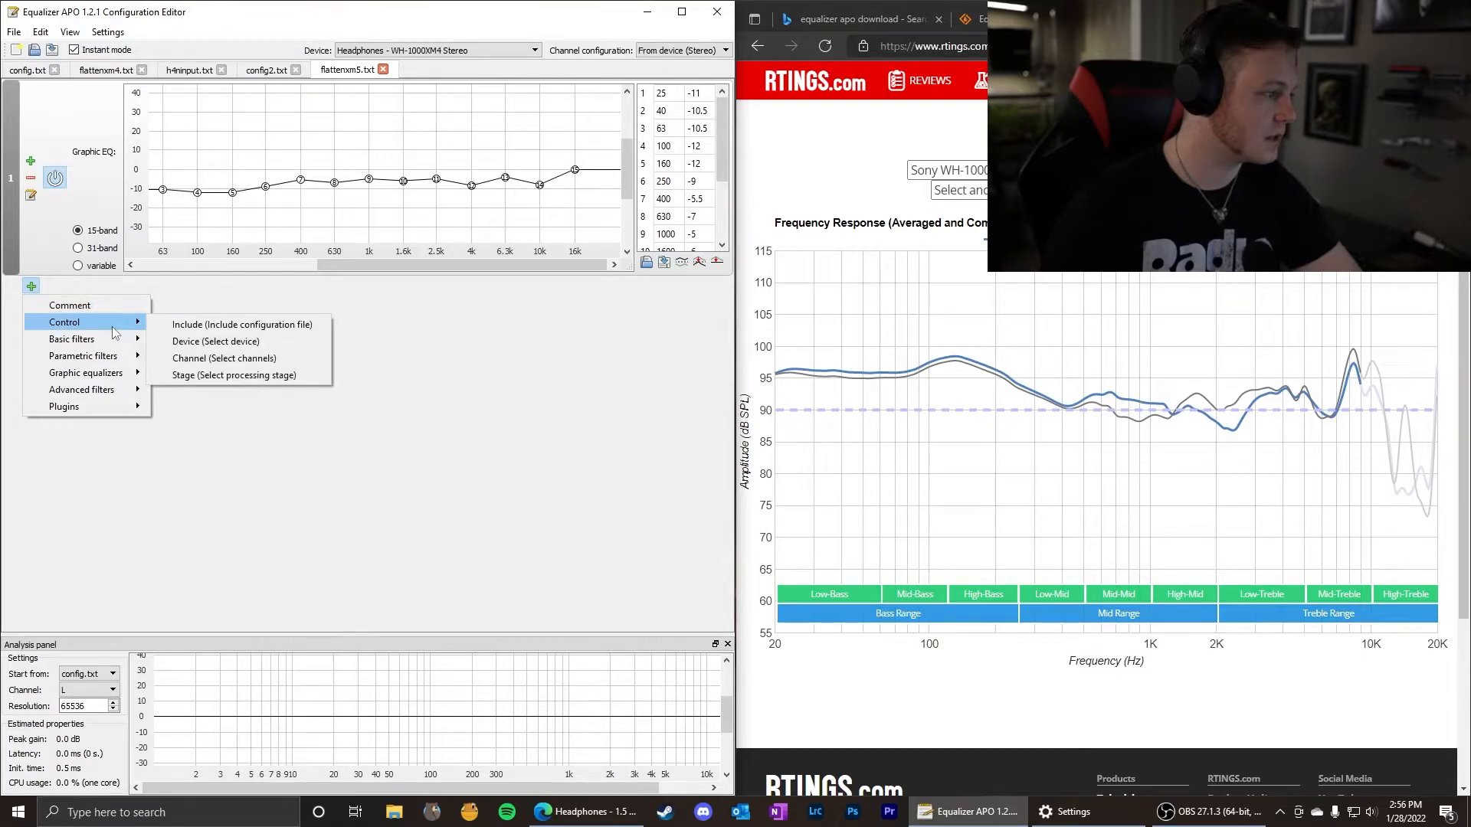
left_click(238, 350)
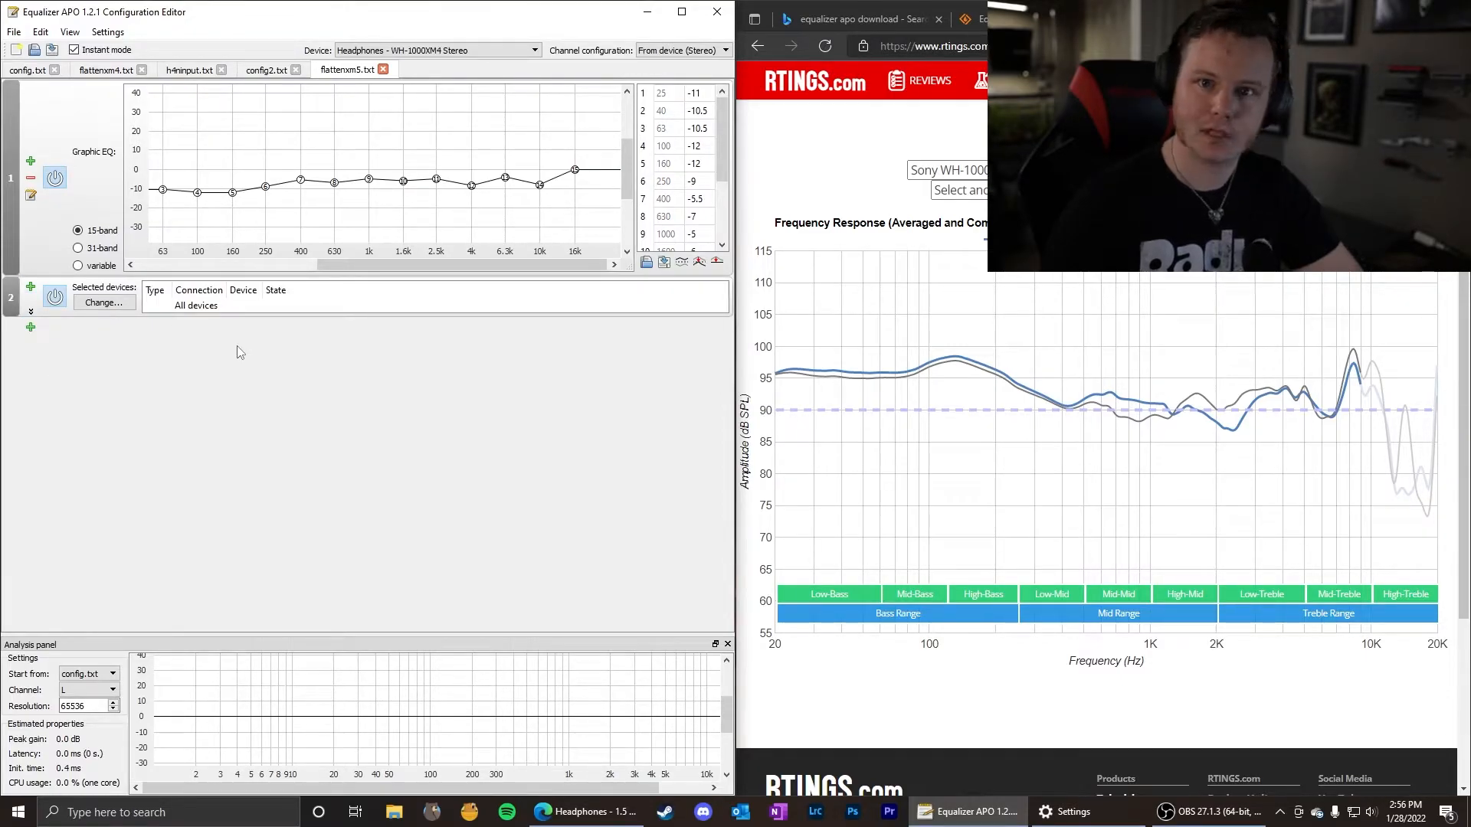
left_click(115, 307)
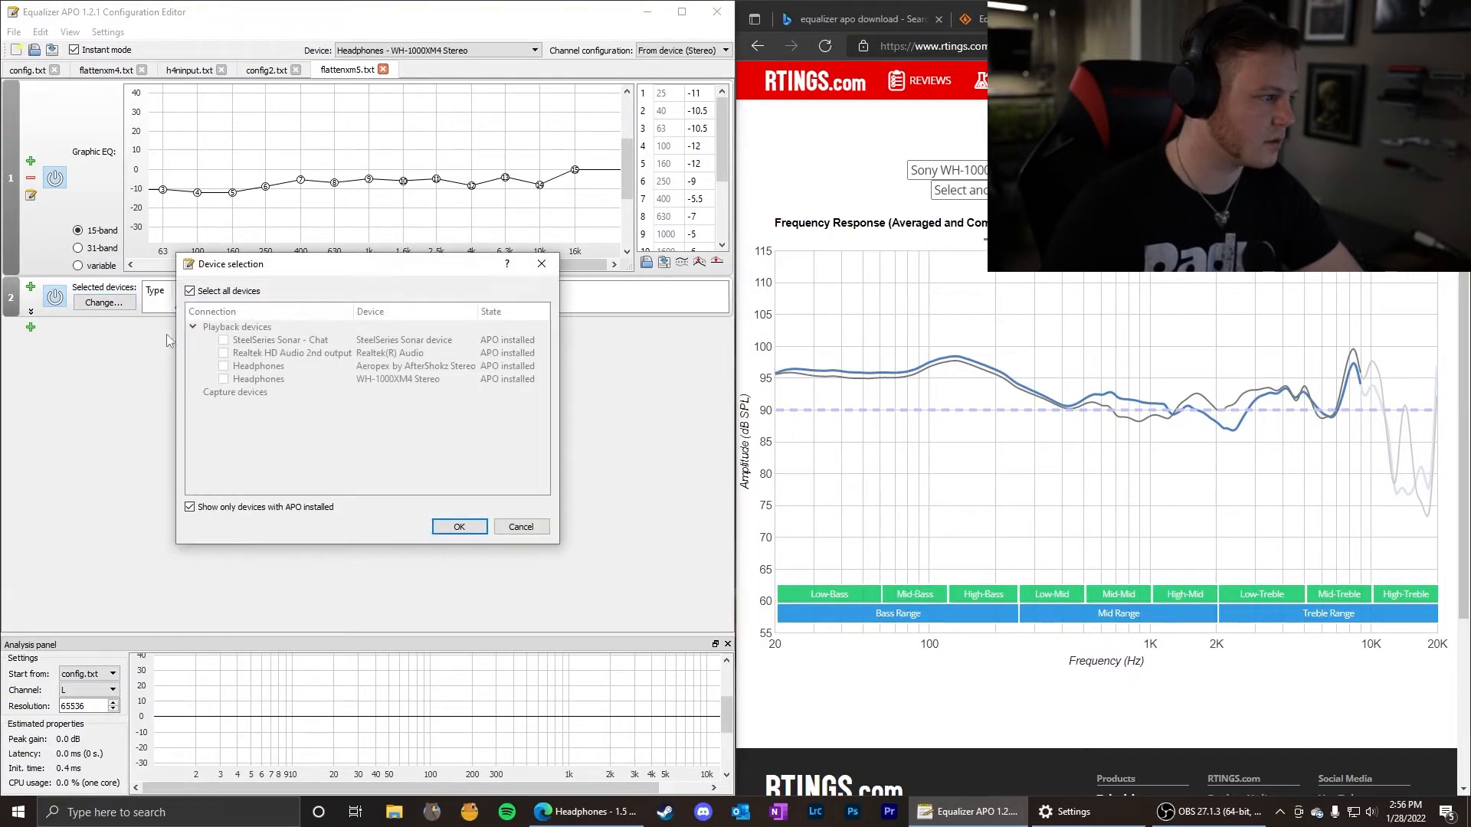
left_click(190, 292)
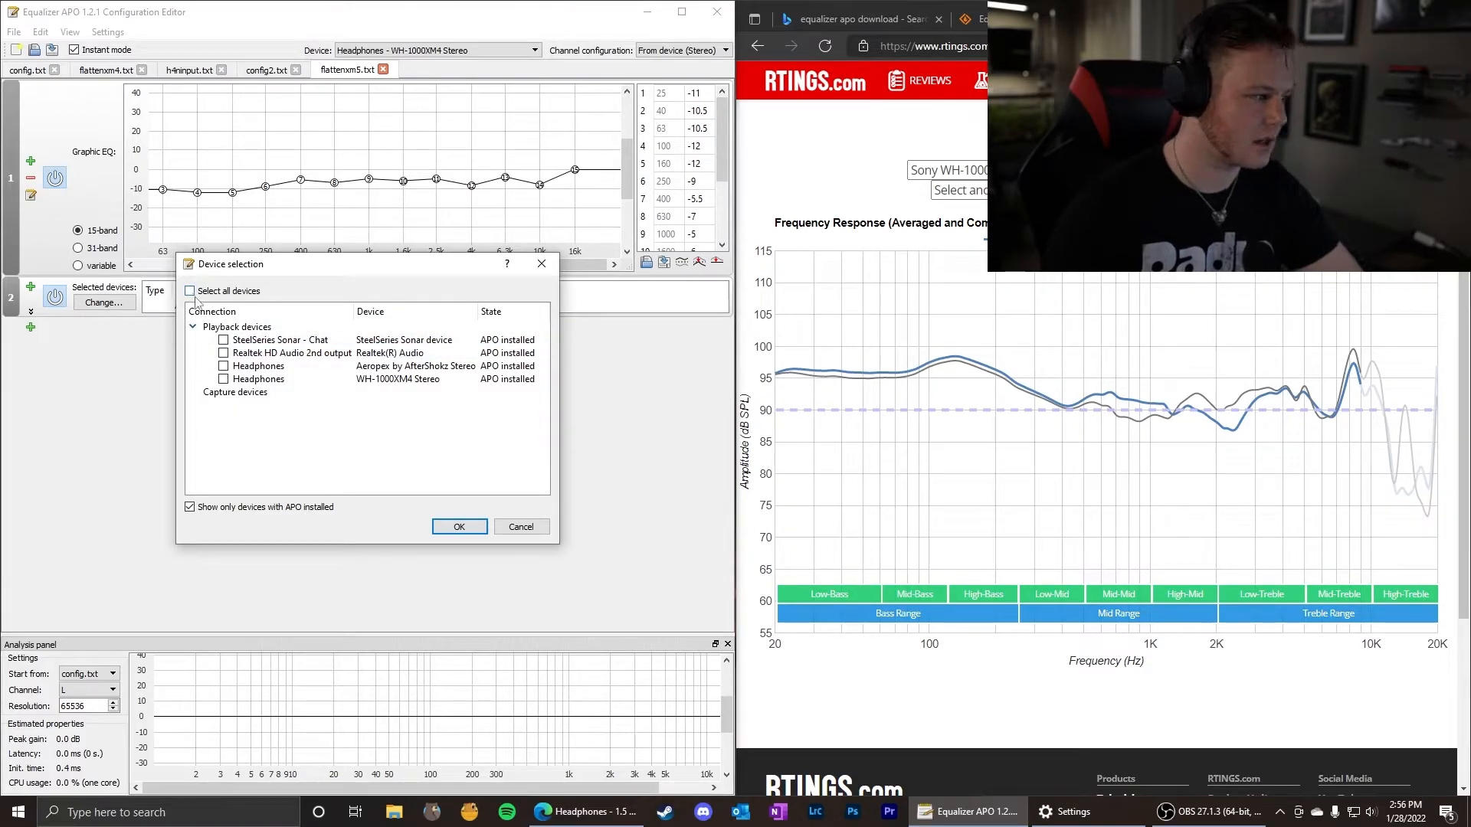
left_click(459, 528)
left_click(54, 312)
left_click_drag(11, 99, 10, 98)
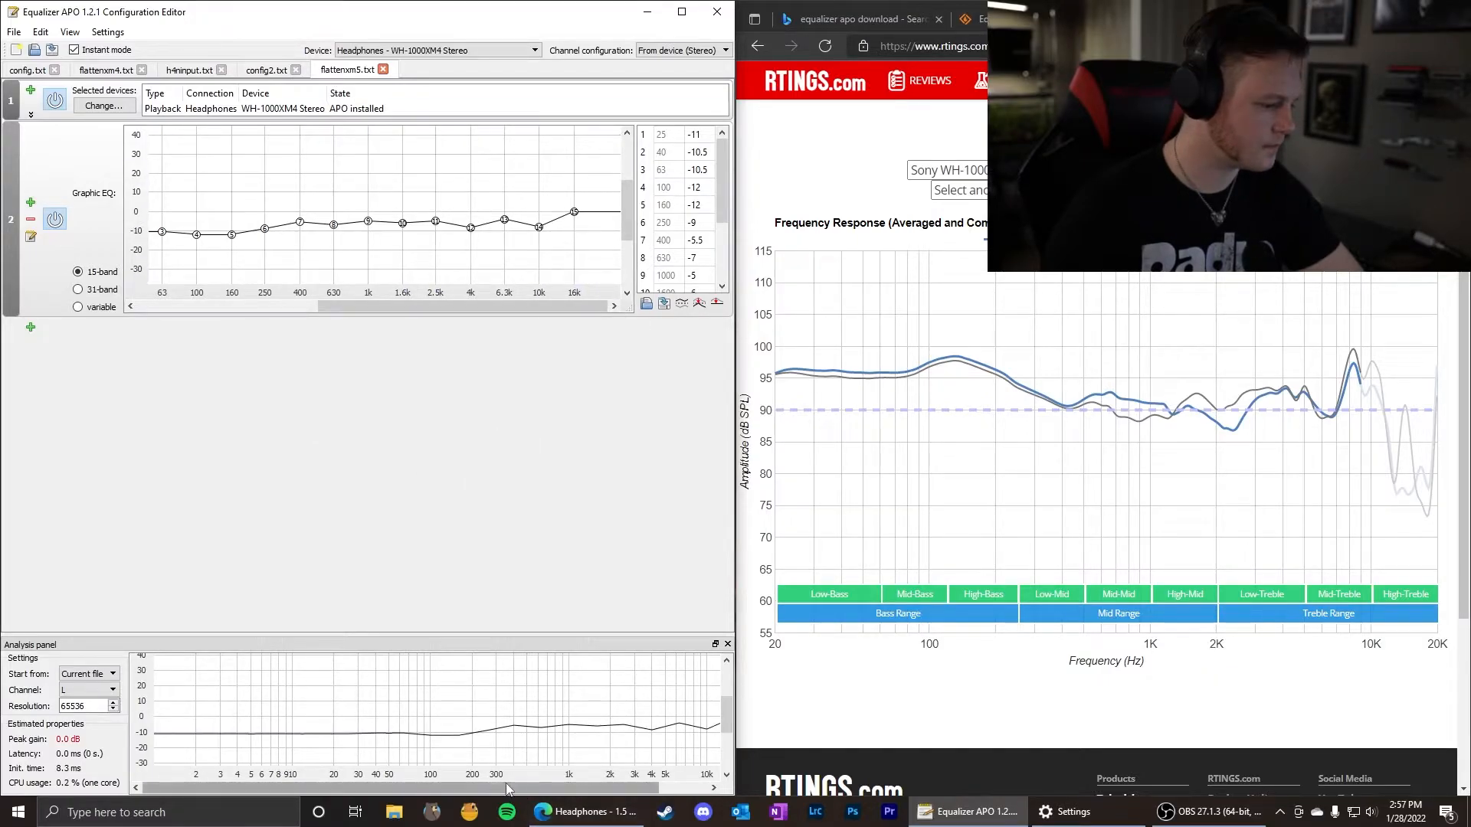
Start the analysis from the current file, and switch the graphic equalizer off and back on to compare the response.
left_click_drag(504, 785, 655, 787)
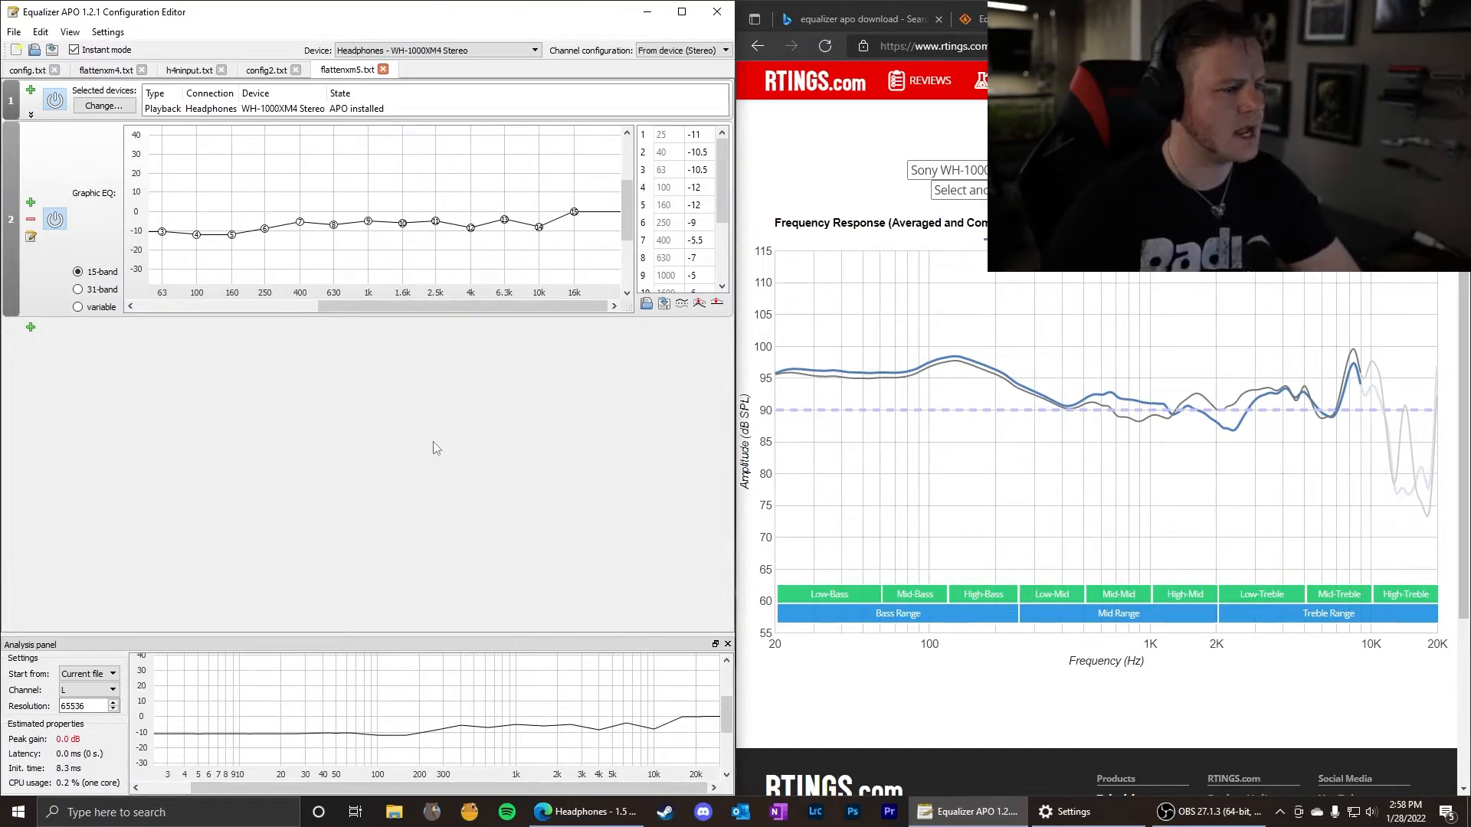
left_click(55, 220)
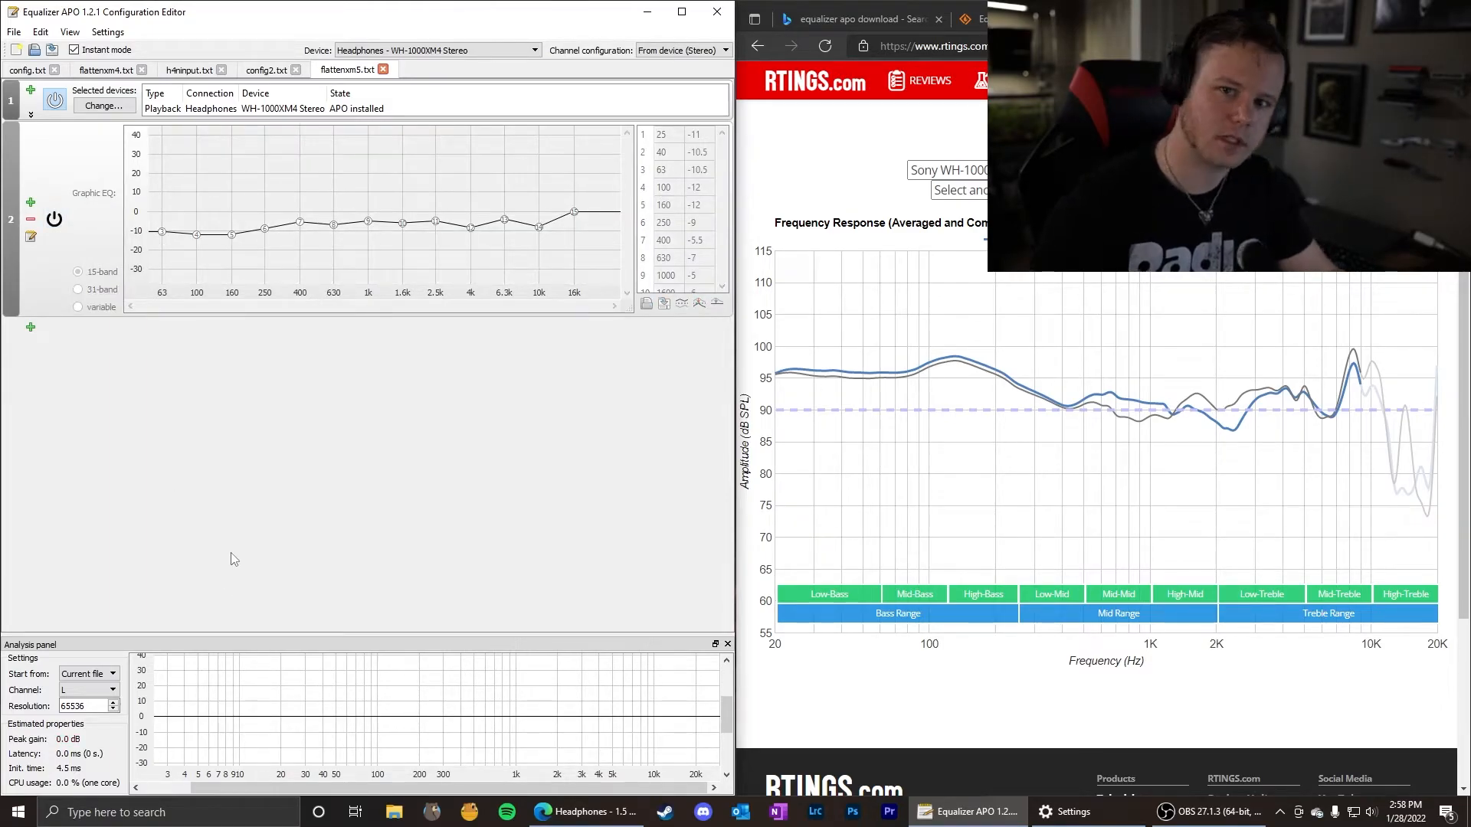
left_click(56, 221)
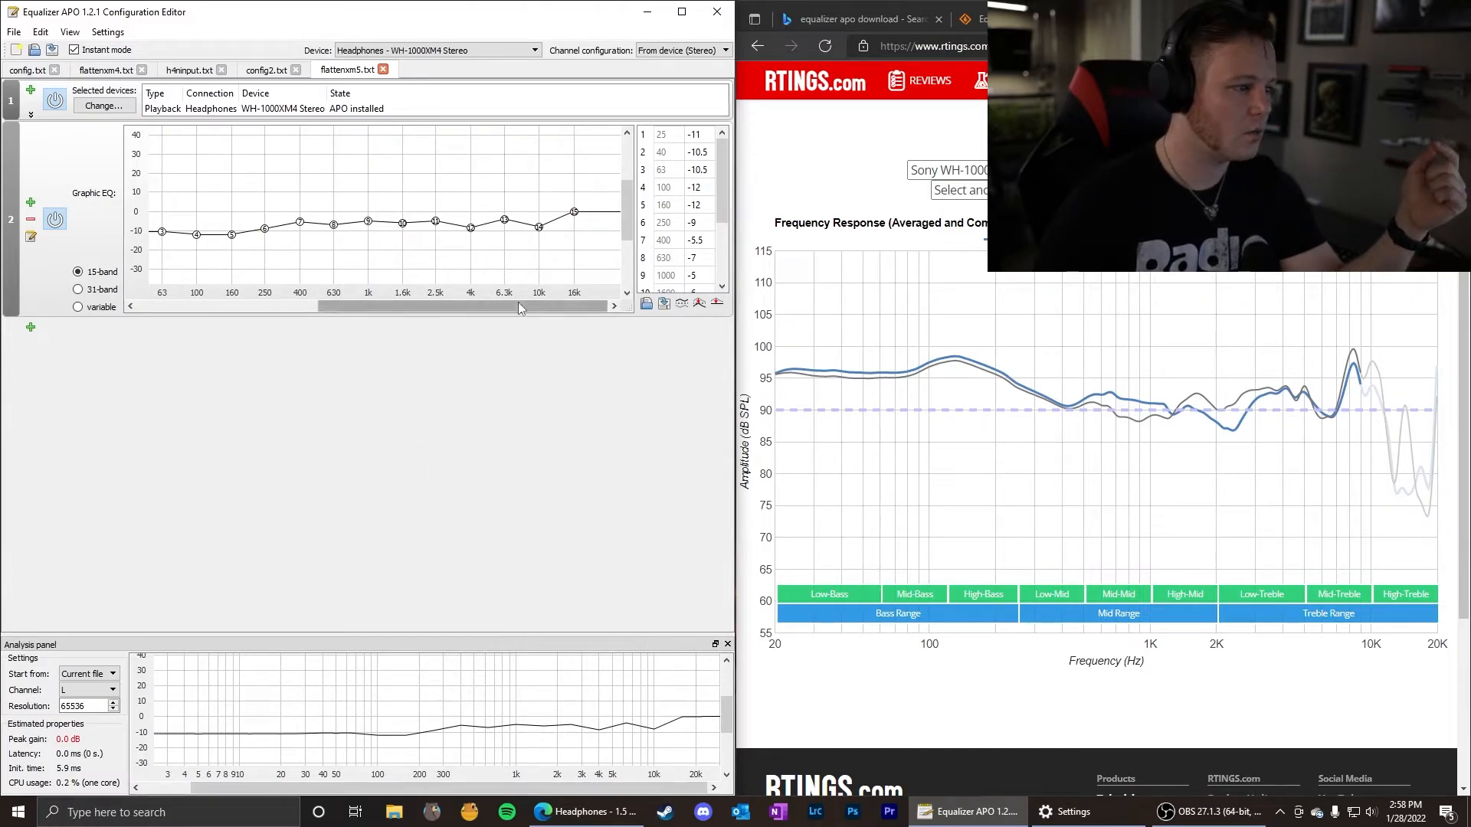
Export the equalizer's frequency response to the config folder as xm5flatten.
left_click(665, 305)
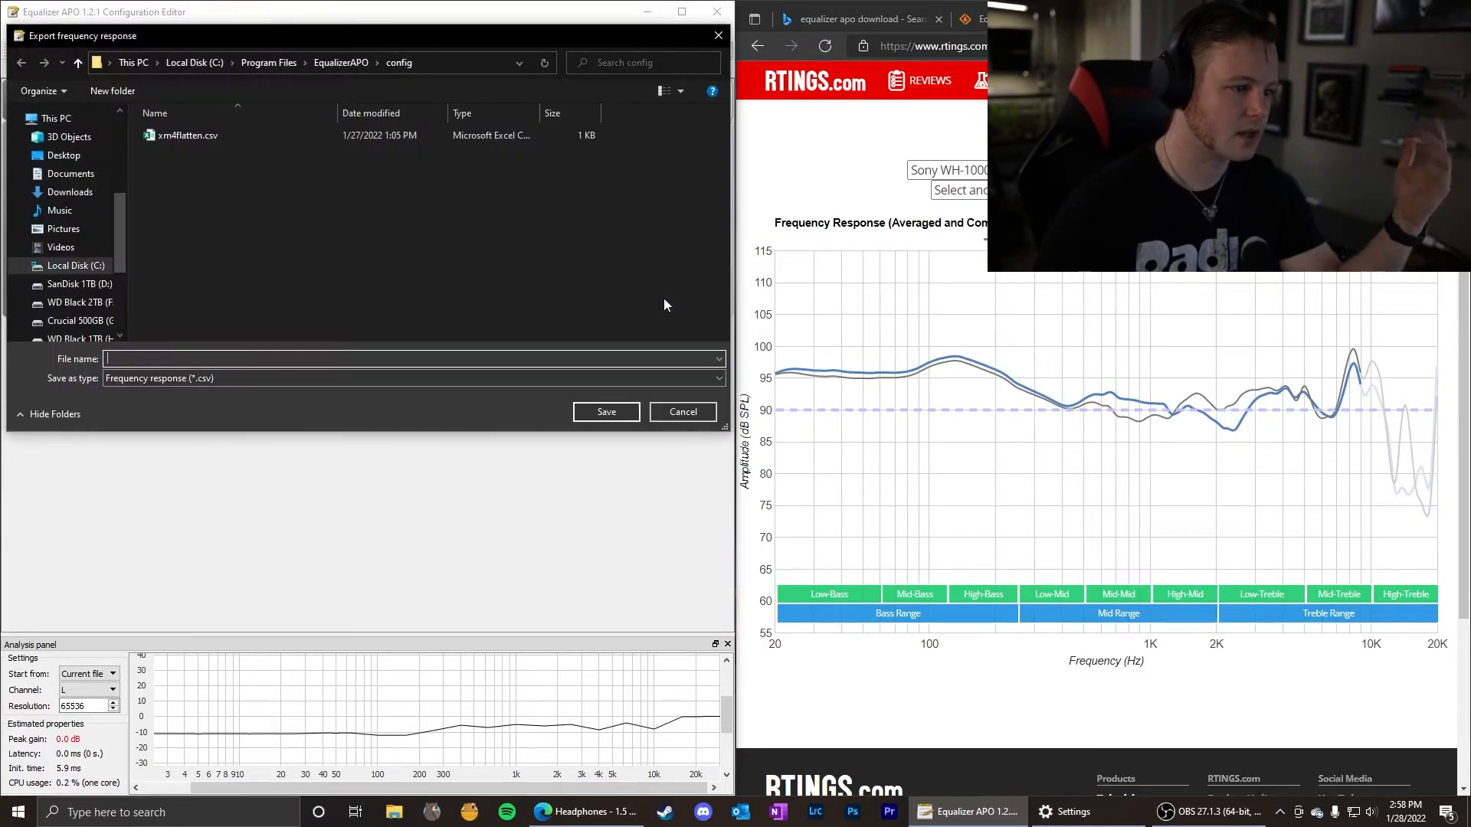
left_click_drag(265, 23, 401, 124)
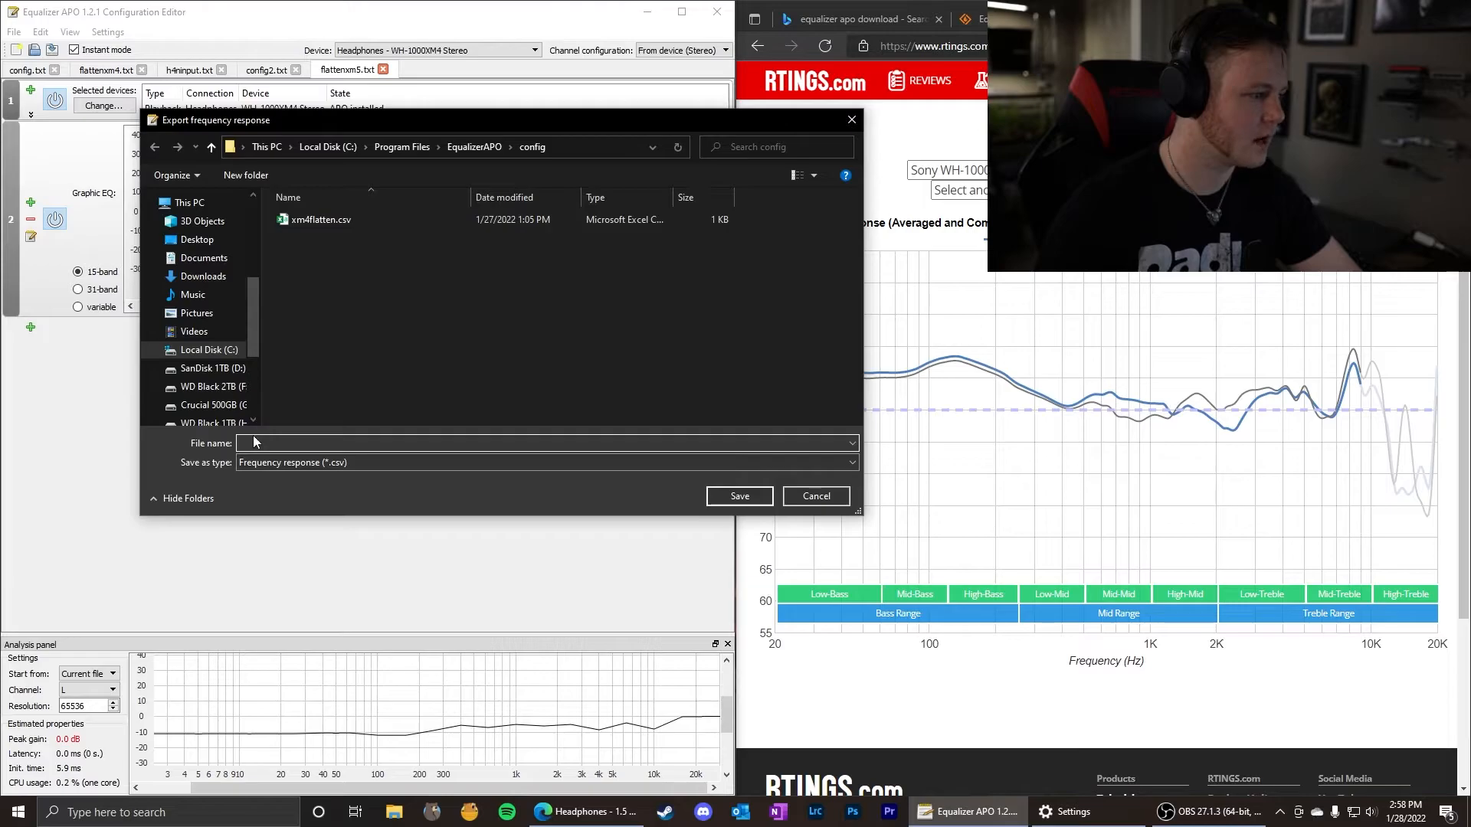
type("xm")
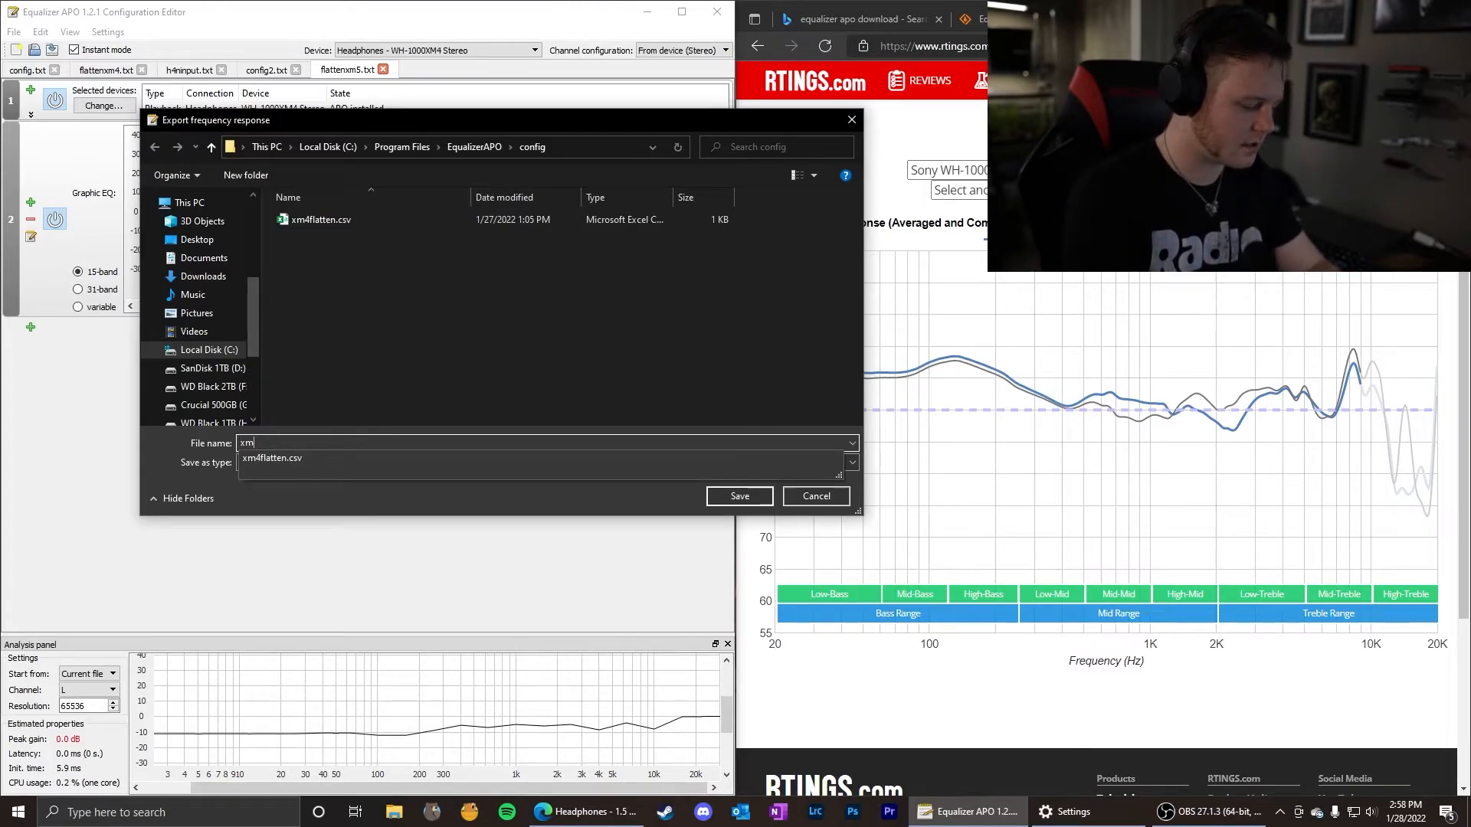
type("5flatten")
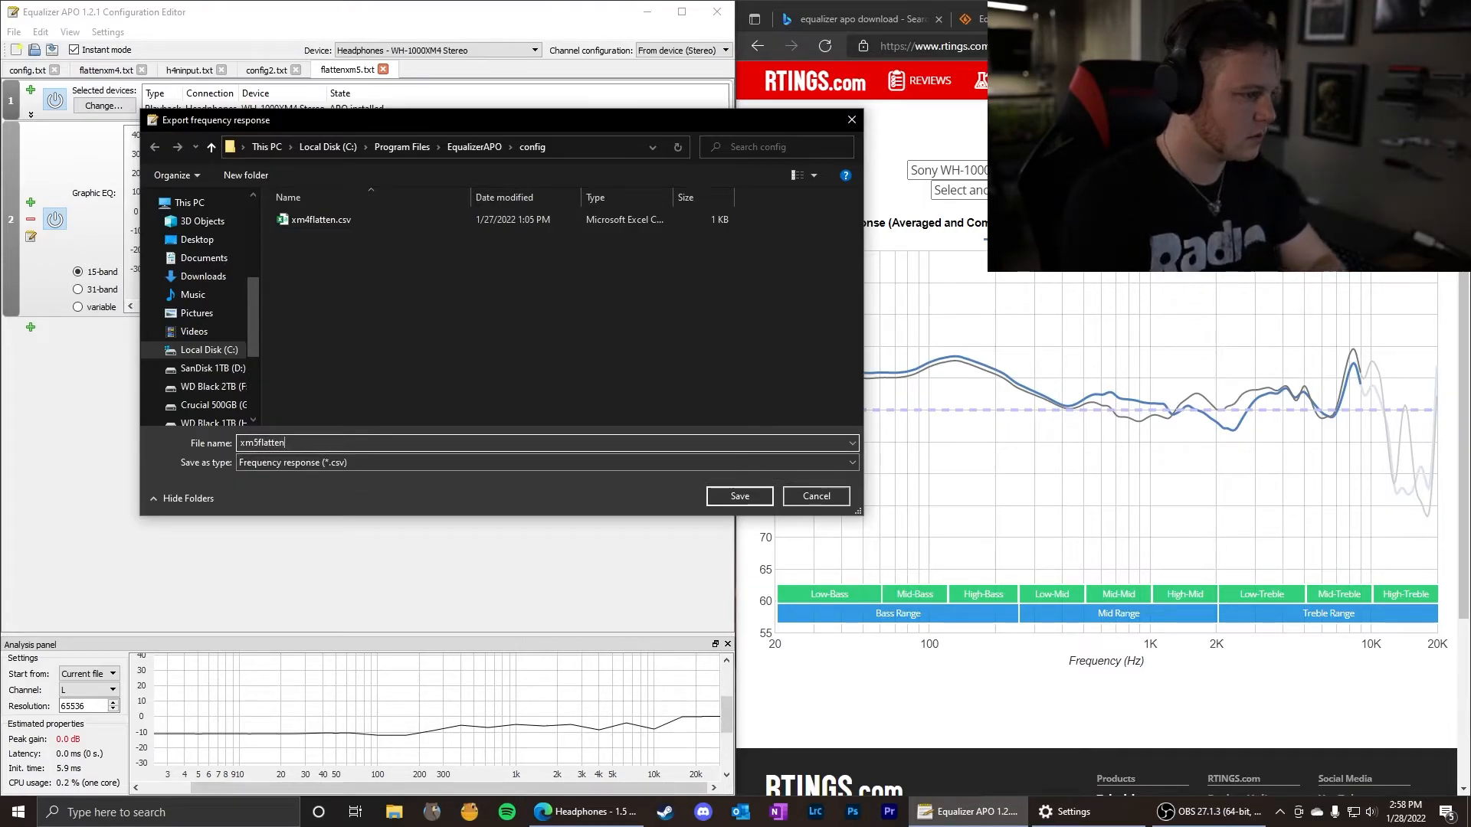
left_click(741, 506)
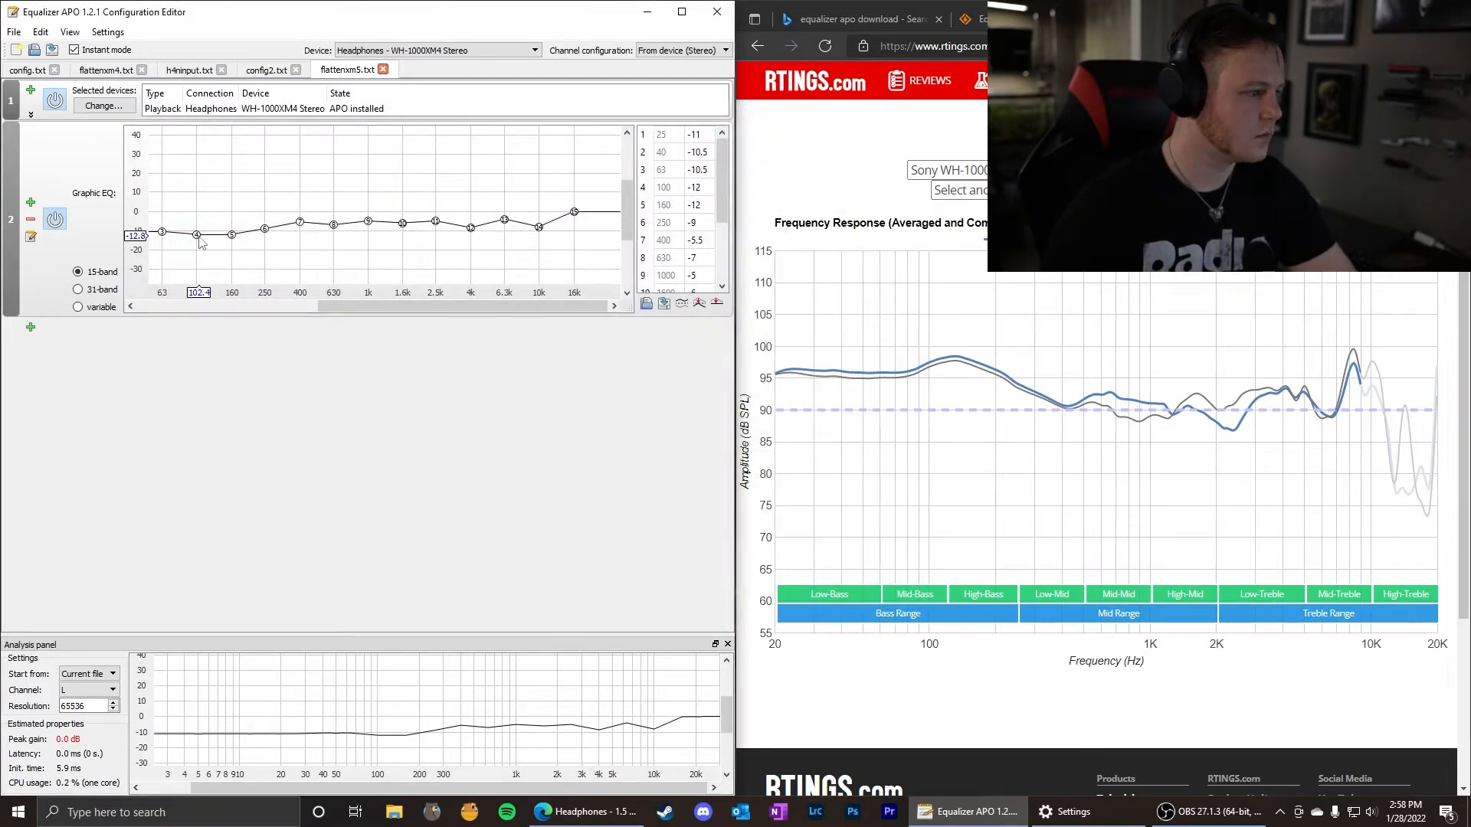
Raise the 100, 160, 250 and 400 Hz bands to about -3.4, 2.6, 5.4 and 8.2 dB.
mouse_move(197, 235)
left_mouse_down()
mouse_move(196, 218)
mouse_move(299, 196)
left_mouse_up()
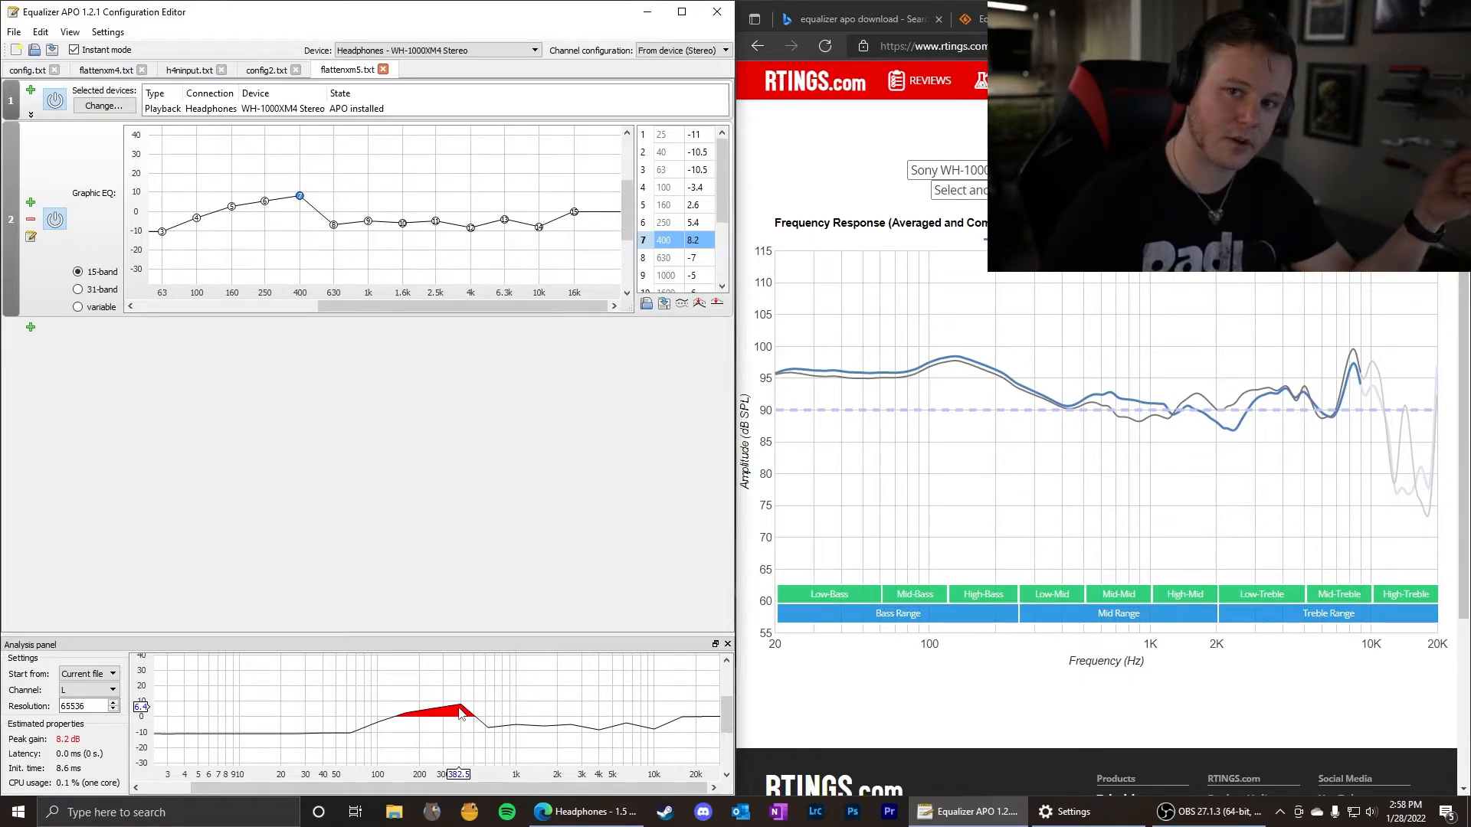
Search the web for DAC in a new browser tab, and close that tab.
key("ctrl+t")
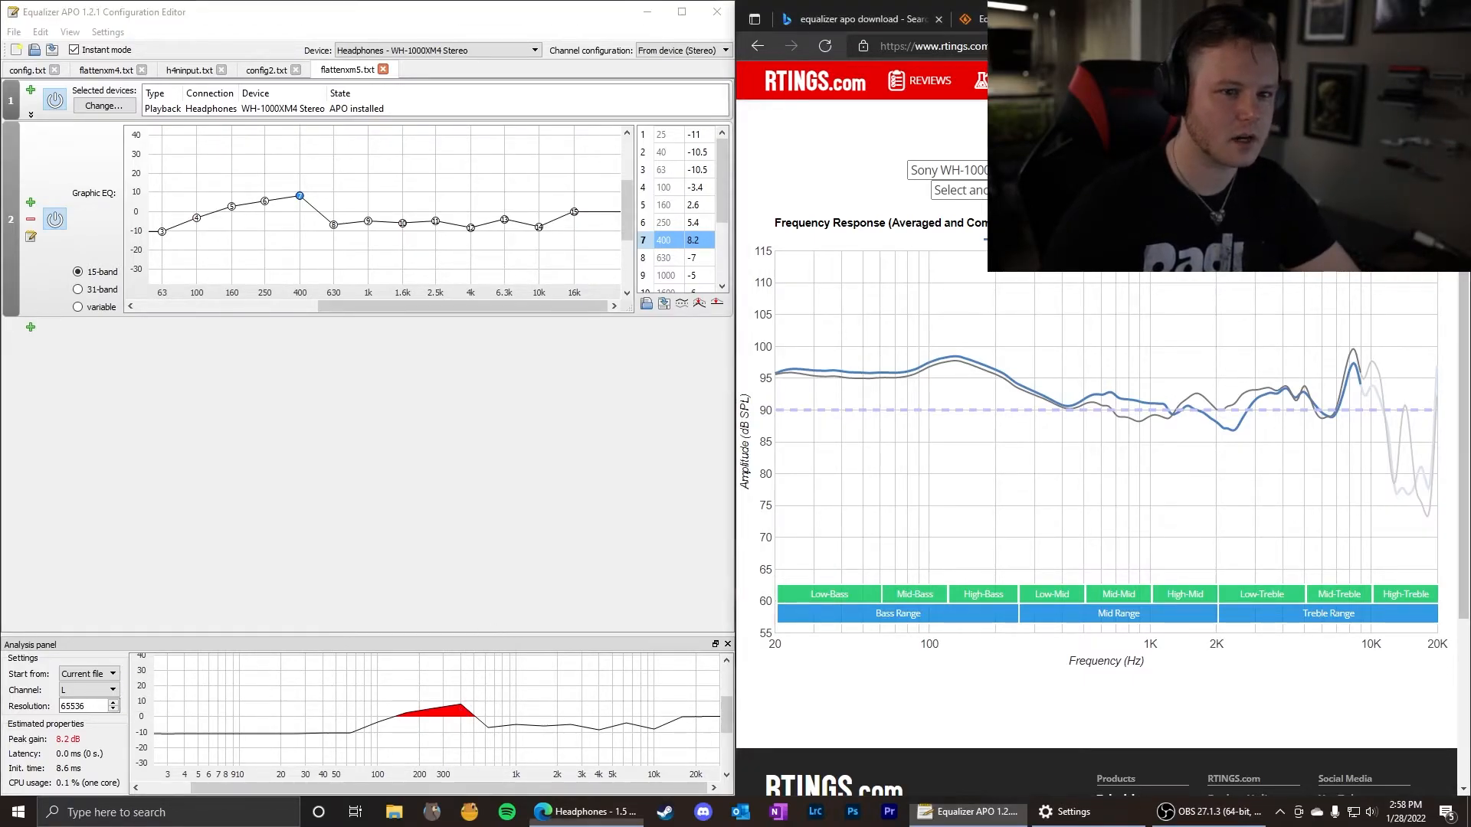
type("digital")
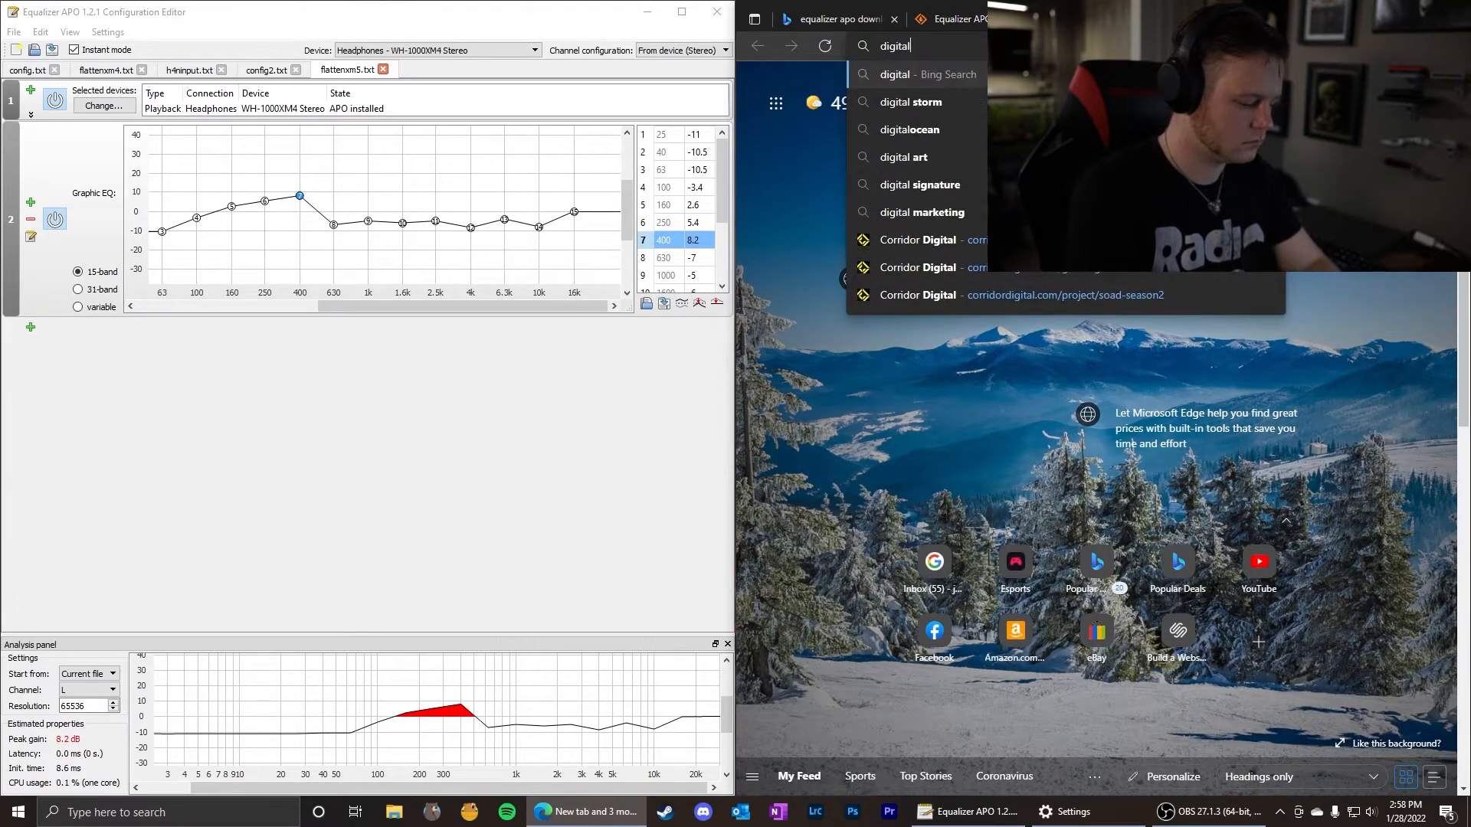
key("BackSpace")
key("BackSpace")
key("BackSpace")
key("BackSpace")
key("BackSpace")
key("BackSpace")
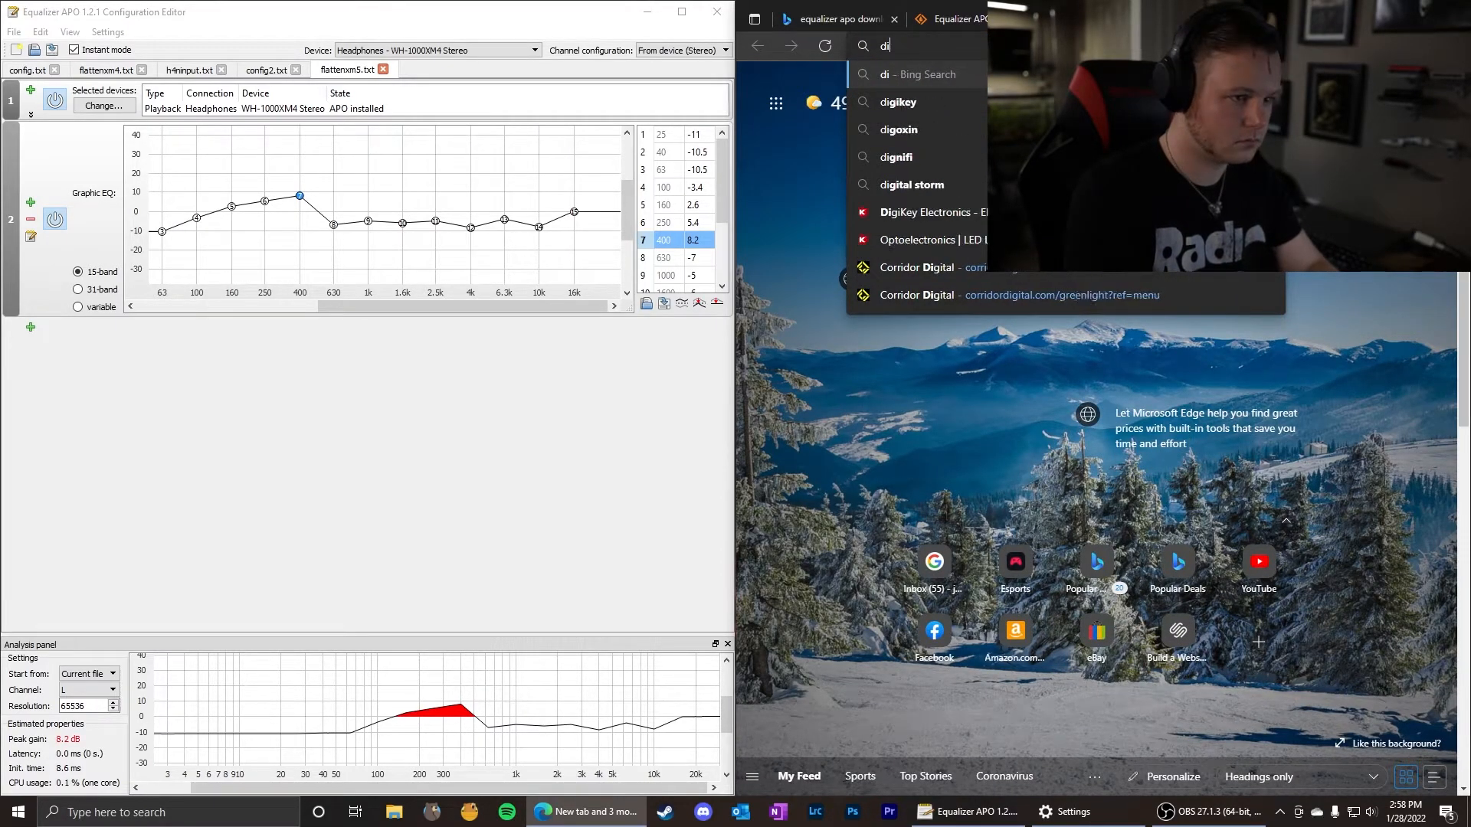
type("DAC")
key("Return")
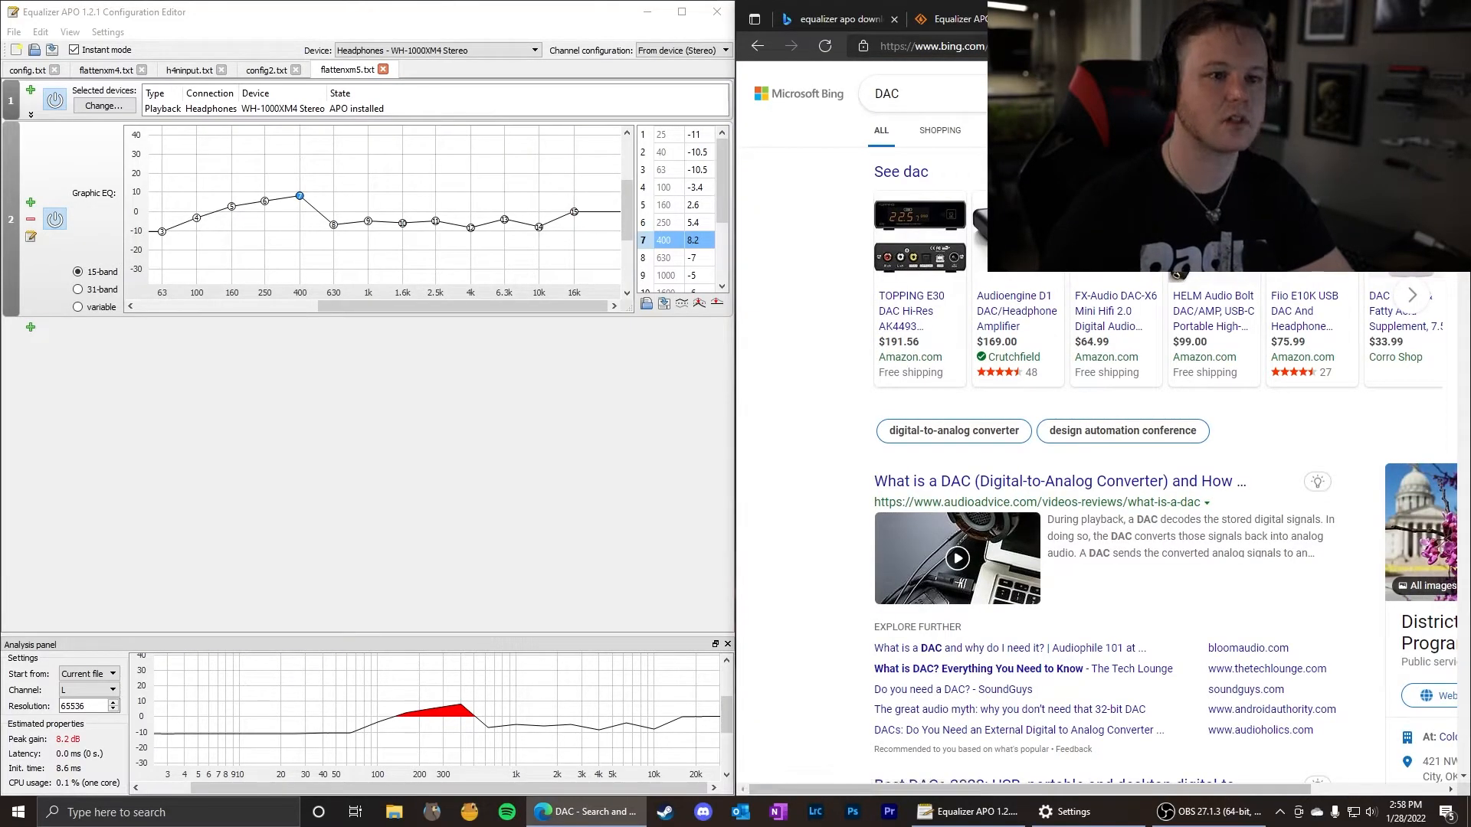
left_click(1292, 19)
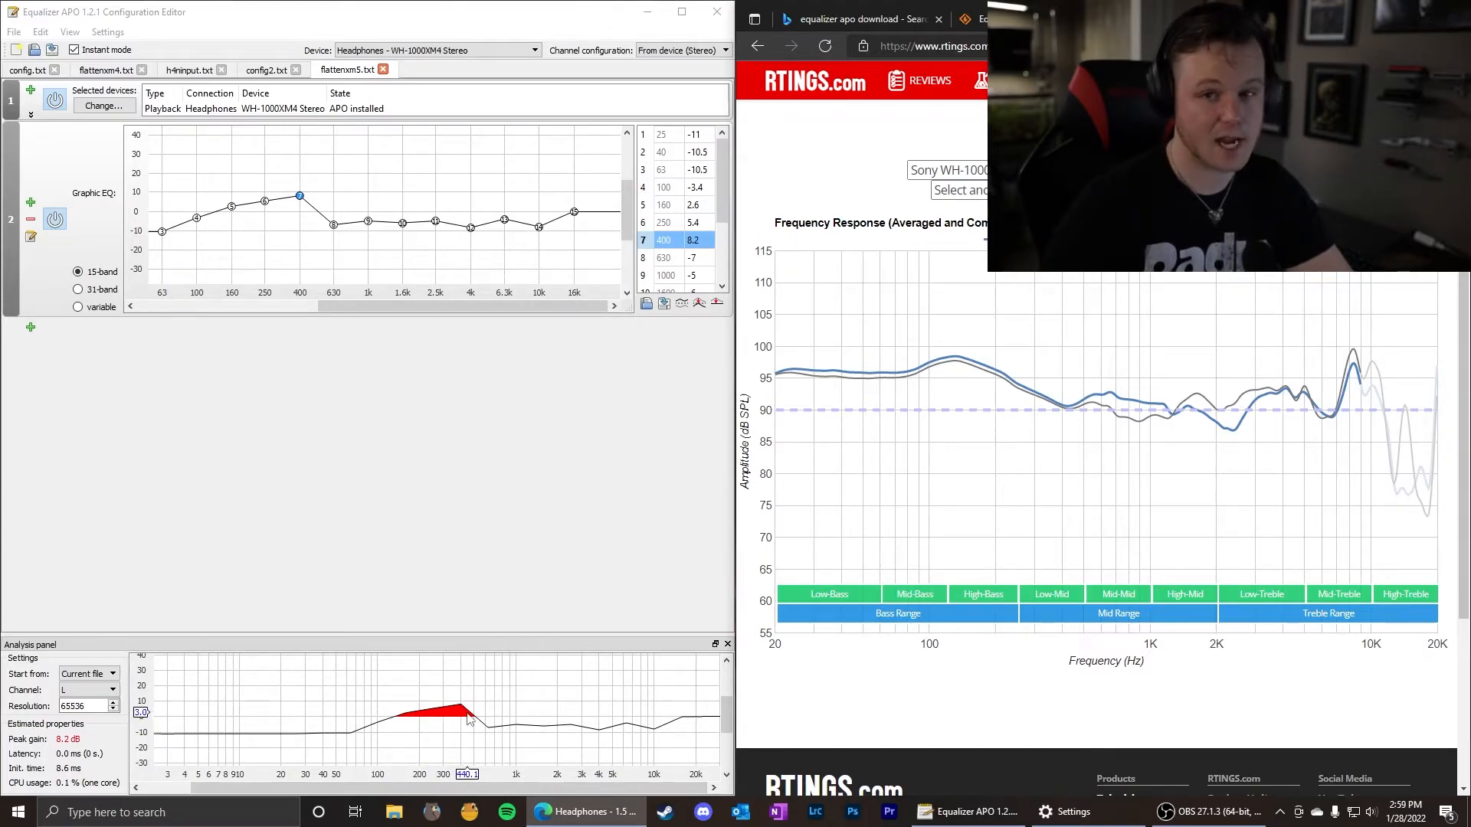
Normalize the graphic equalizer's response and lower the 160, 250 and 400 Hz bands to about -10.6, -9.4 and -12.6 dB.
left_click(699, 305)
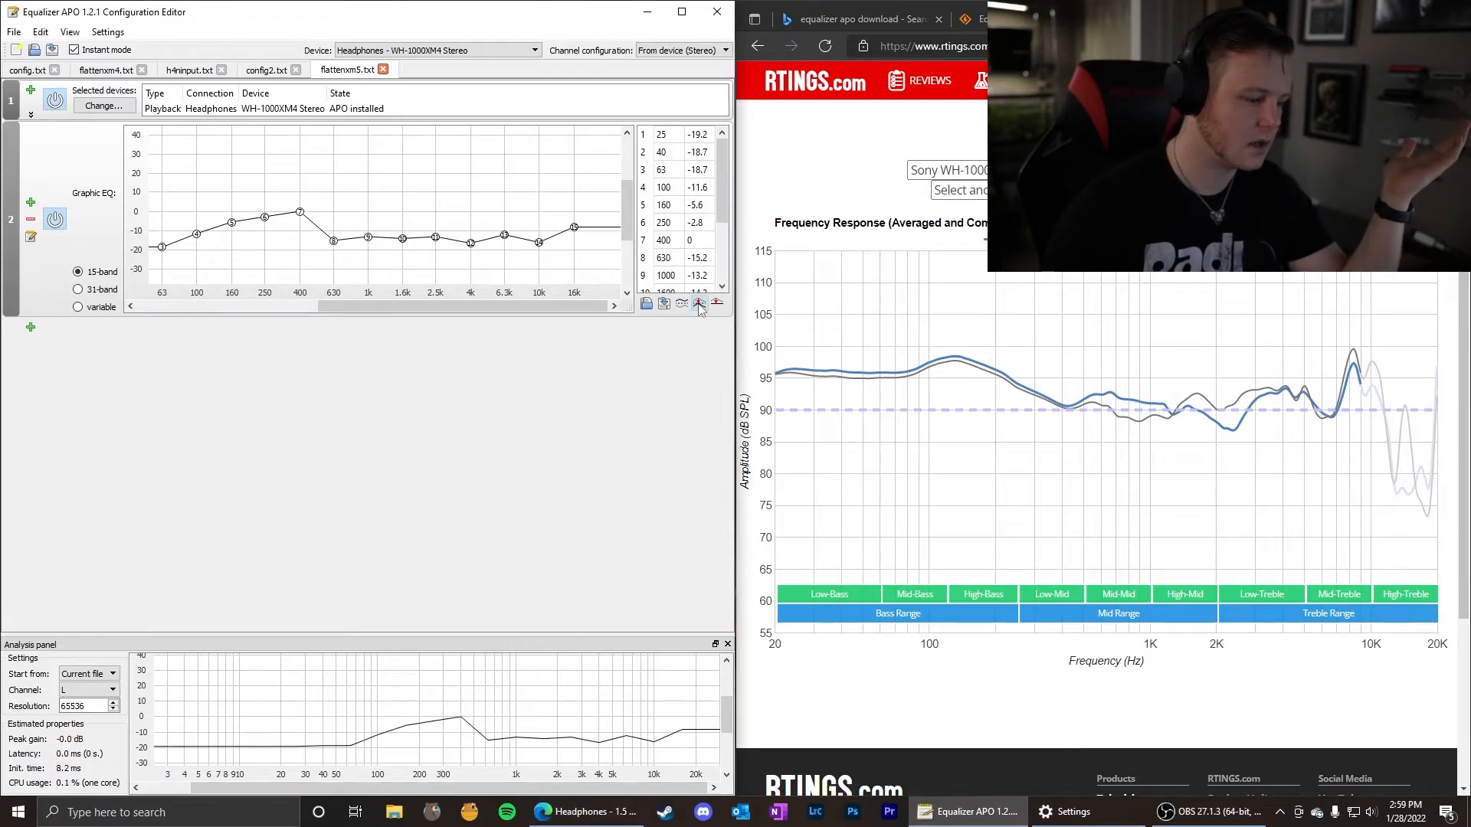
mouse_move(298, 216)
left_mouse_down()
mouse_move(314, 138)
mouse_move(300, 235)
mouse_move(231, 236)
left_mouse_up()
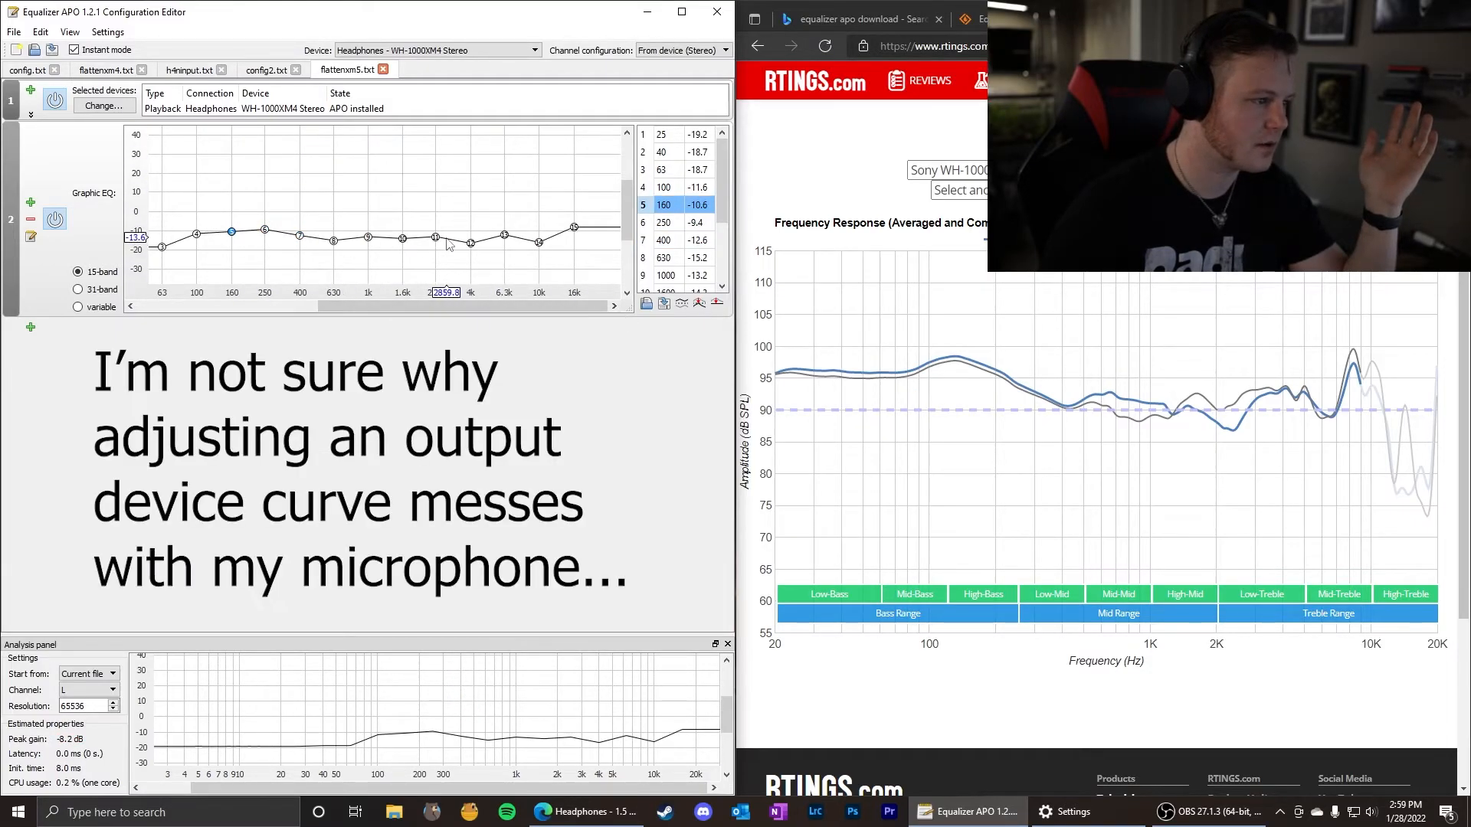
Raise the 2500 Hz band into a peak with the higher bands falling steeply toward 16000 Hz, and normalize the response.
left_click_drag(436, 237, 435, 182)
mouse_move(471, 243)
left_mouse_down()
mouse_move(470, 187)
mouse_move(574, 237)
mouse_move(574, 281)
left_mouse_up()
left_click(335, 242)
left_click(700, 303)
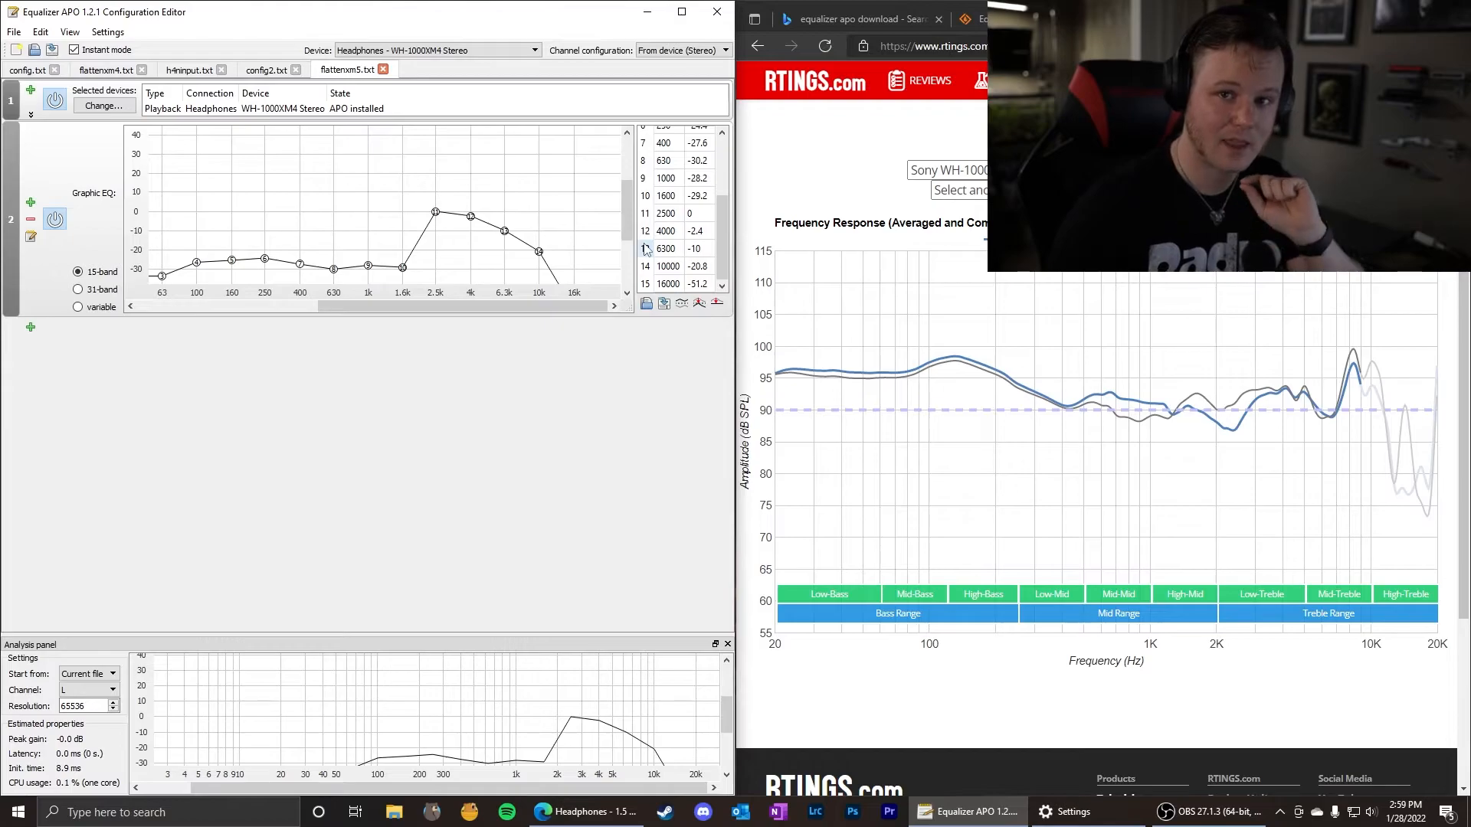
Import the saved frequency response xm5flatten.csv into the graphic equalizer.
left_click(648, 303)
left_click(342, 236)
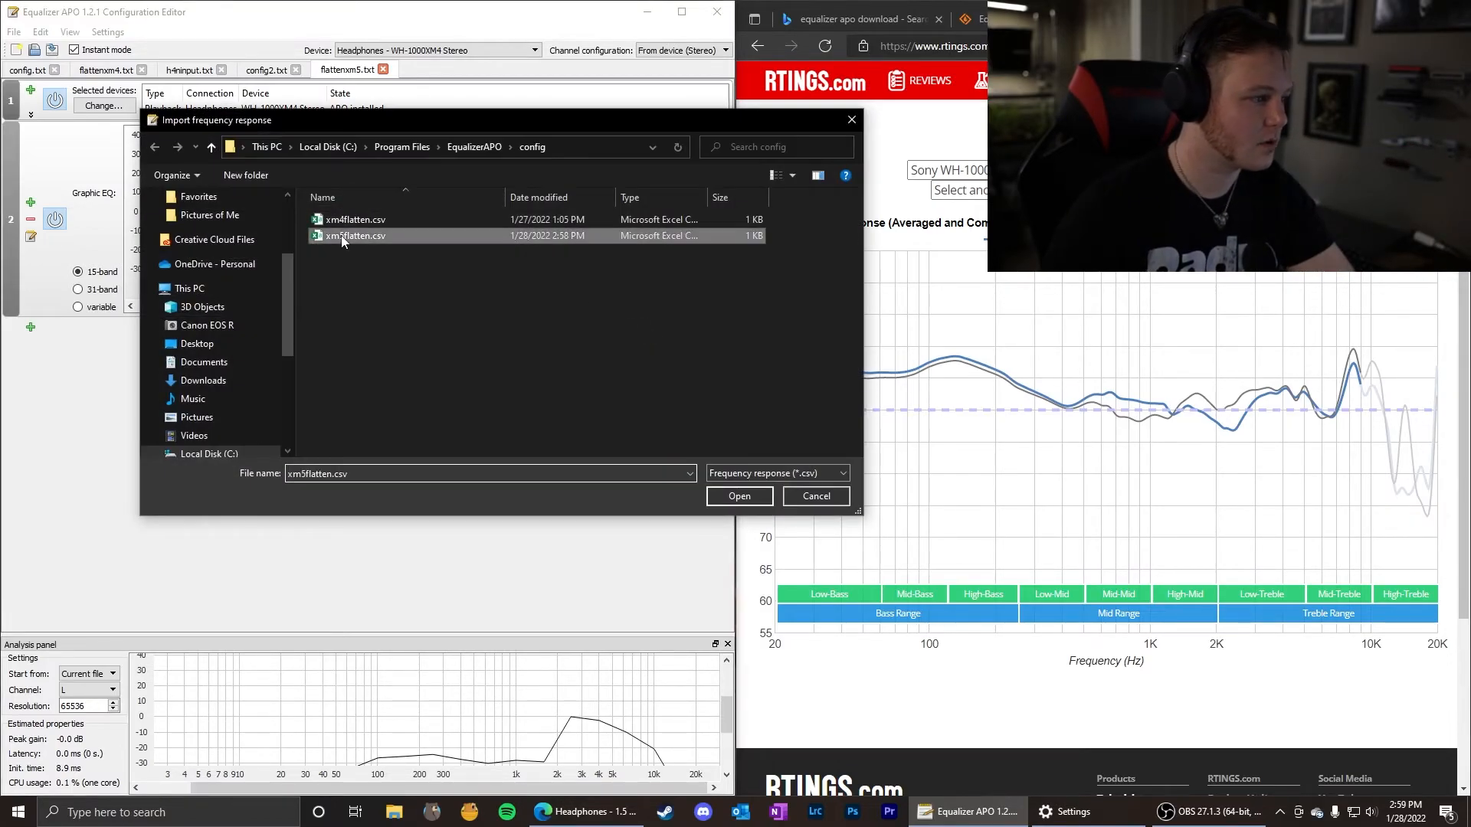
left_click(739, 498)
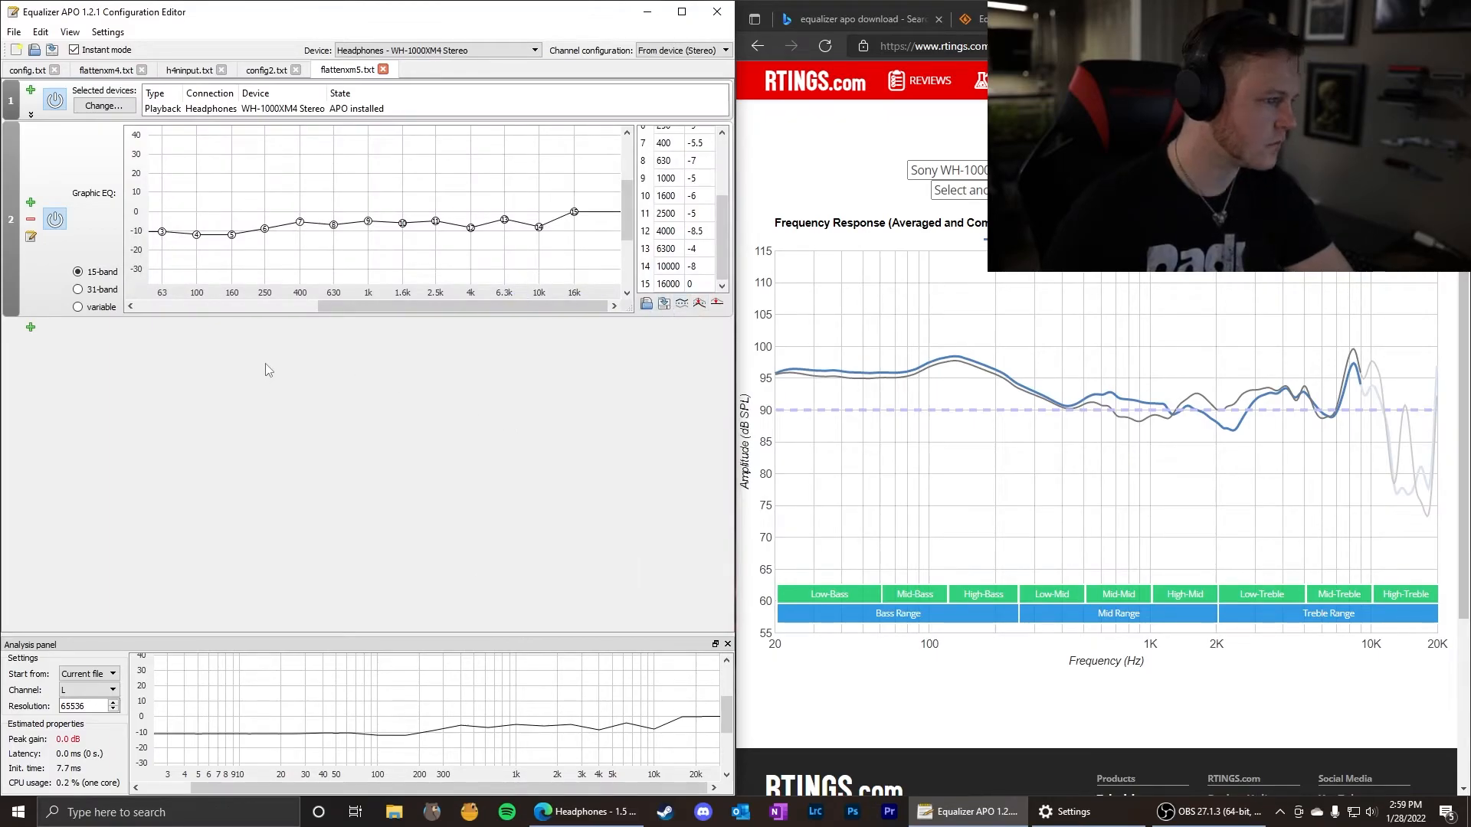
Add a second 15-band graphic equalizer below the first and enlarge its graph area to about the first one's height.
left_click_drag(413, 307, 380, 308)
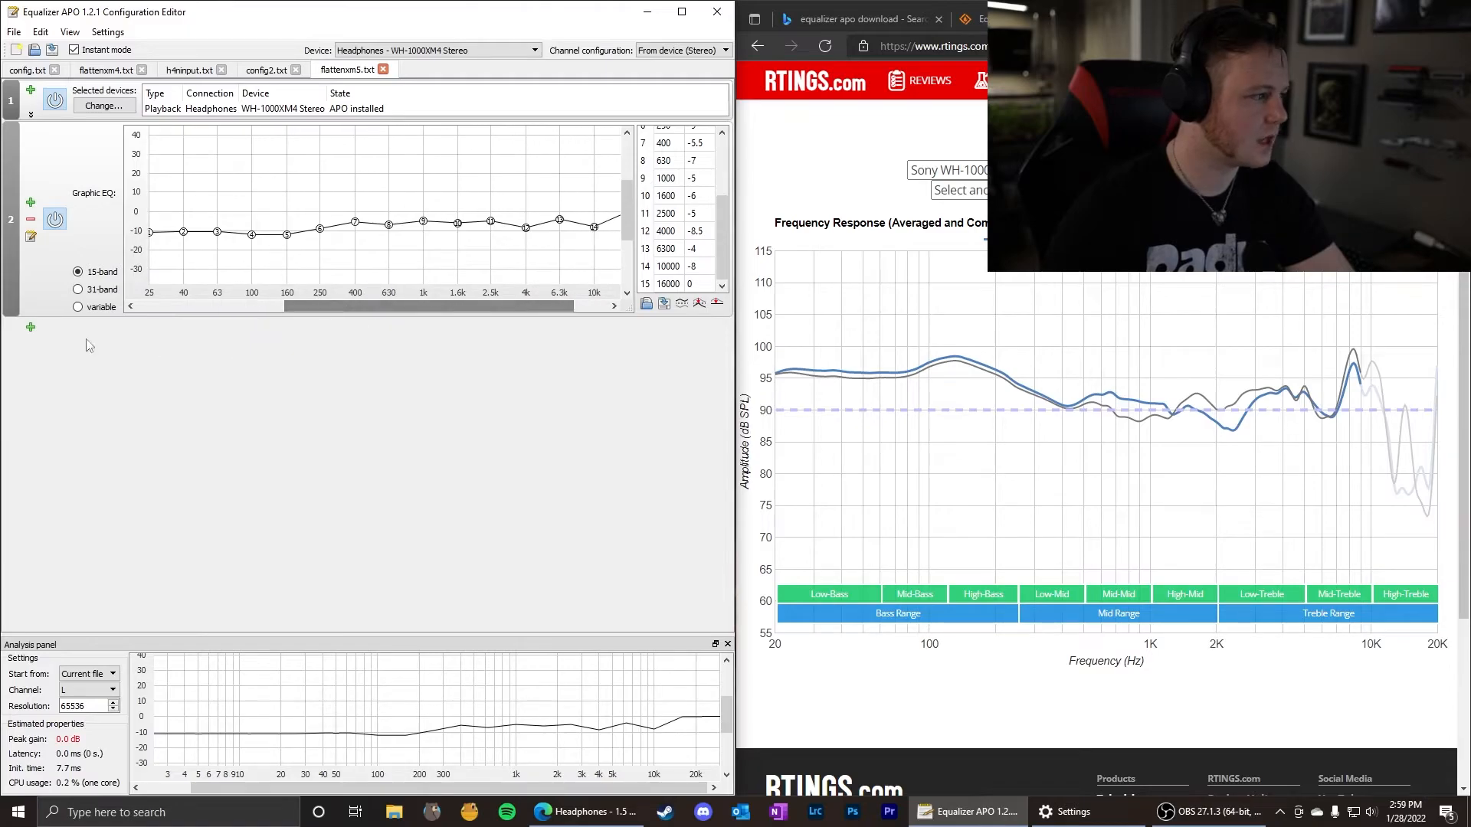
left_click(34, 331)
mouse_move(83, 397)
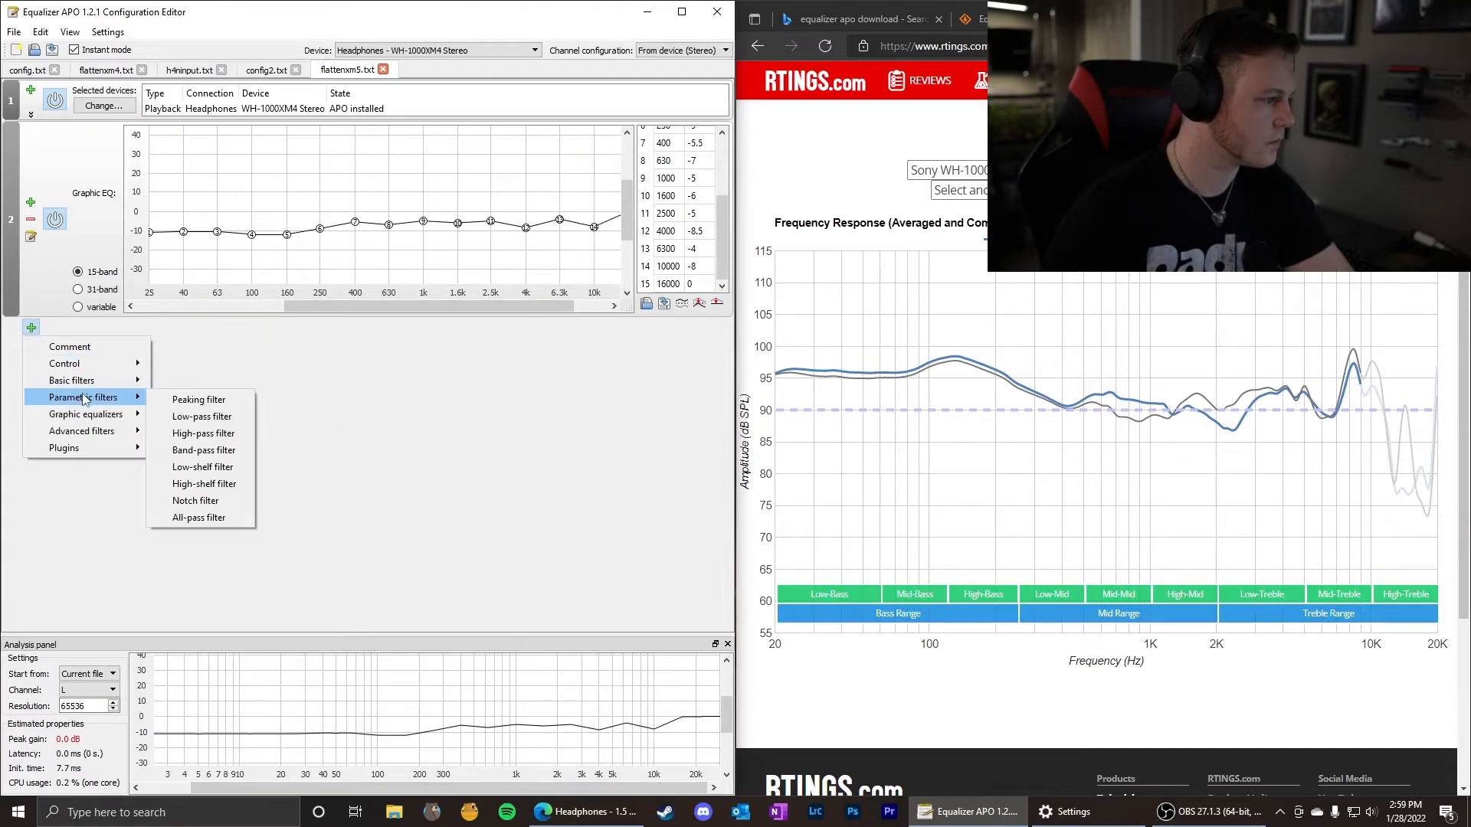
left_click(196, 422)
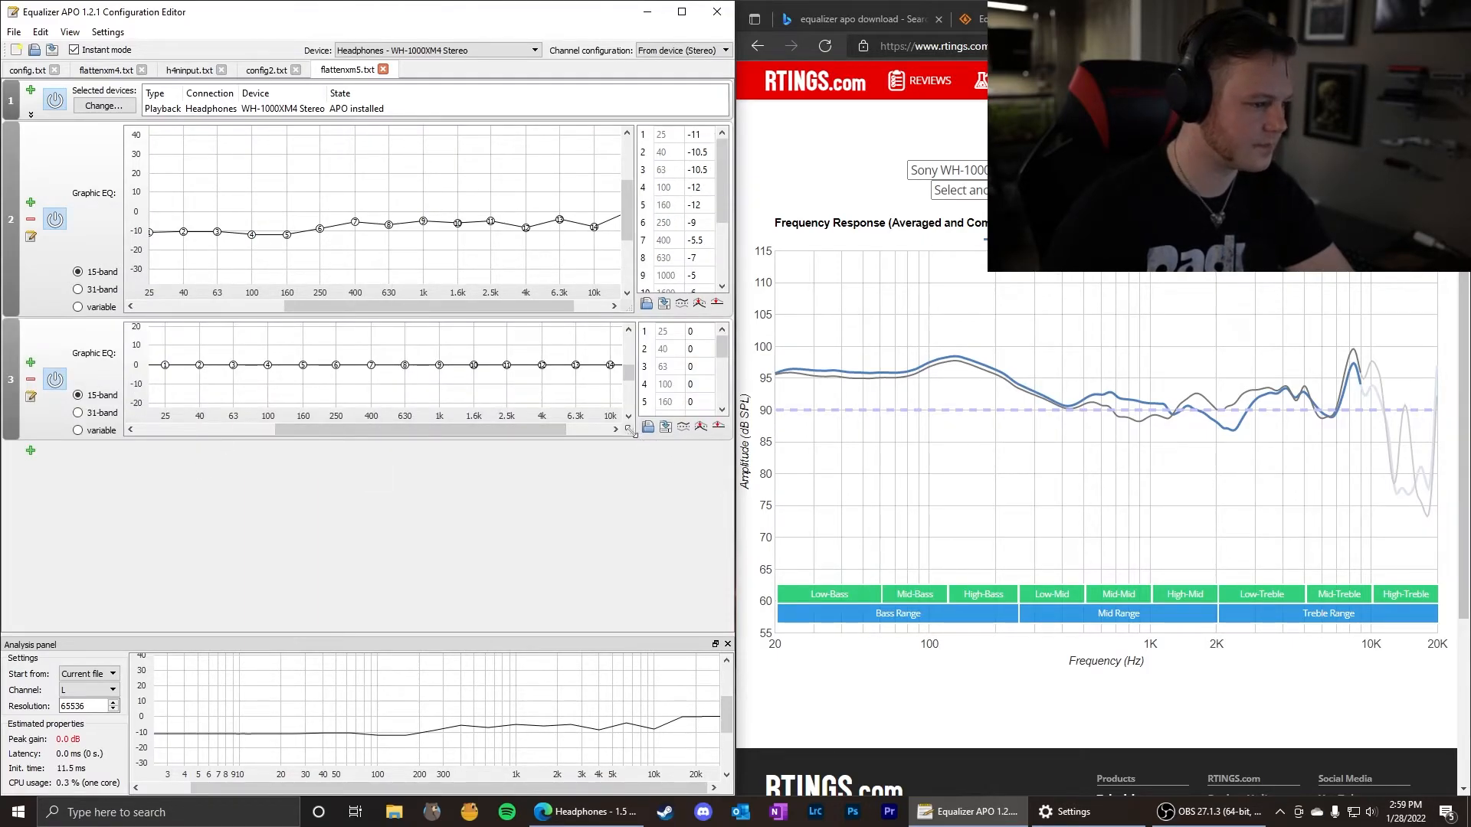
left_click_drag(632, 431, 632, 531)
left_click_drag(629, 436, 629, 417)
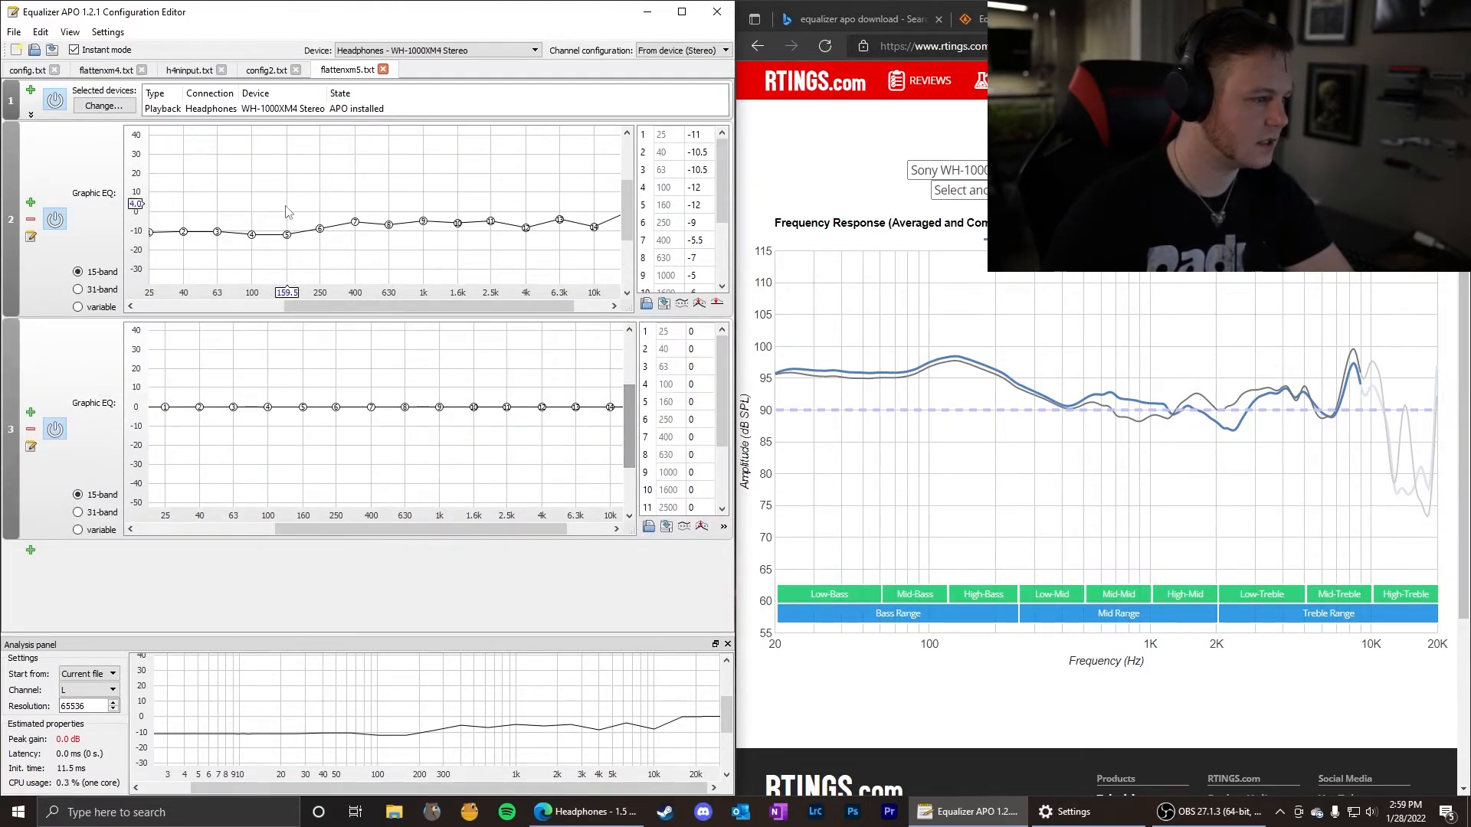
Set the second equalizer's 40 and 63 Hz bands to about -4.6 and -7.8 dB, and its 100 and 160 Hz bands to 5.8 and 3 dB.
left_click(200, 408)
mouse_move(202, 410)
left_mouse_down()
mouse_move(203, 384)
mouse_move(203, 420)
mouse_move(305, 421)
left_mouse_up()
left_click(234, 408)
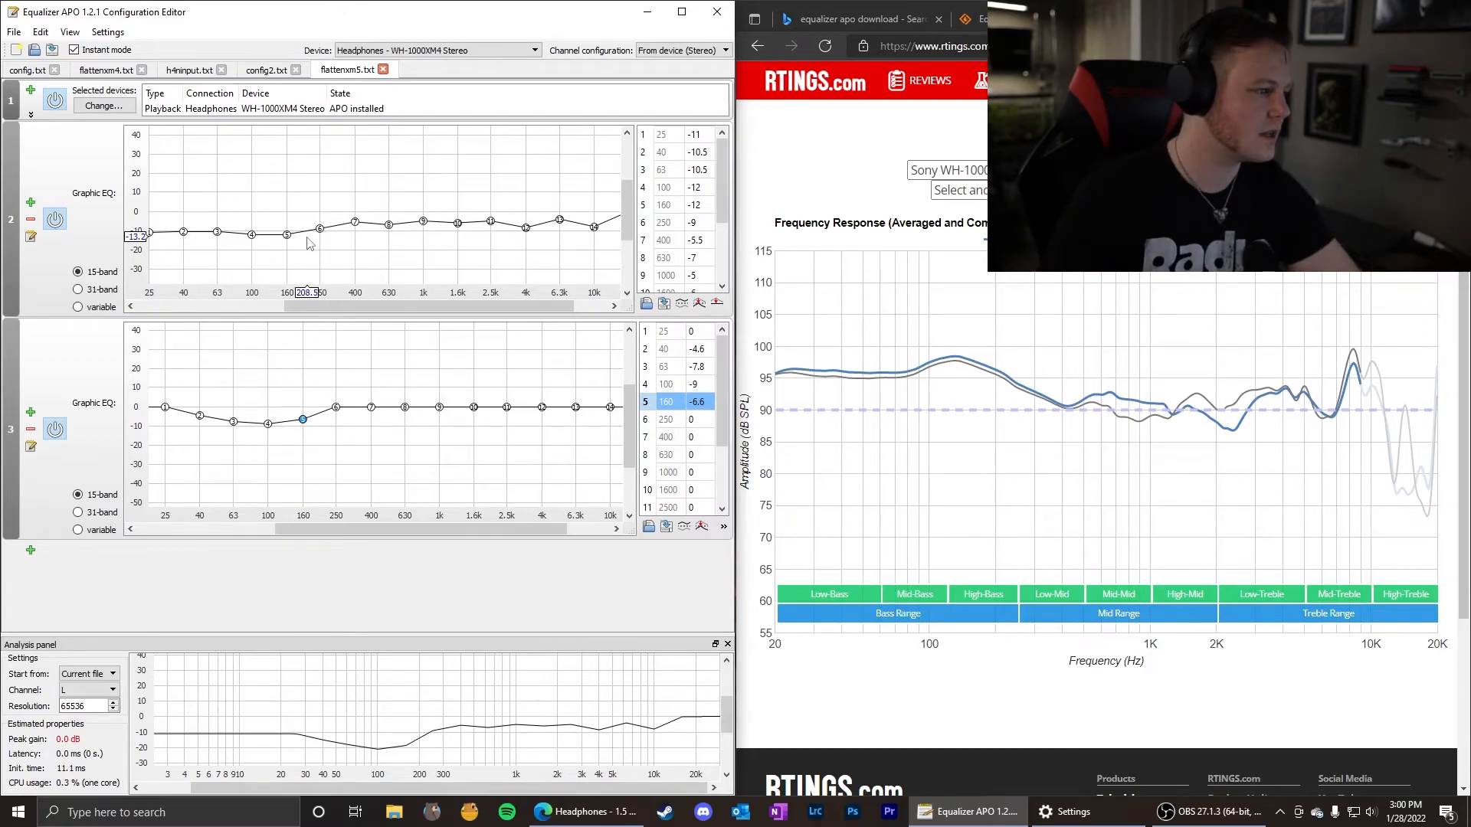
left_click_drag(302, 421, 303, 402)
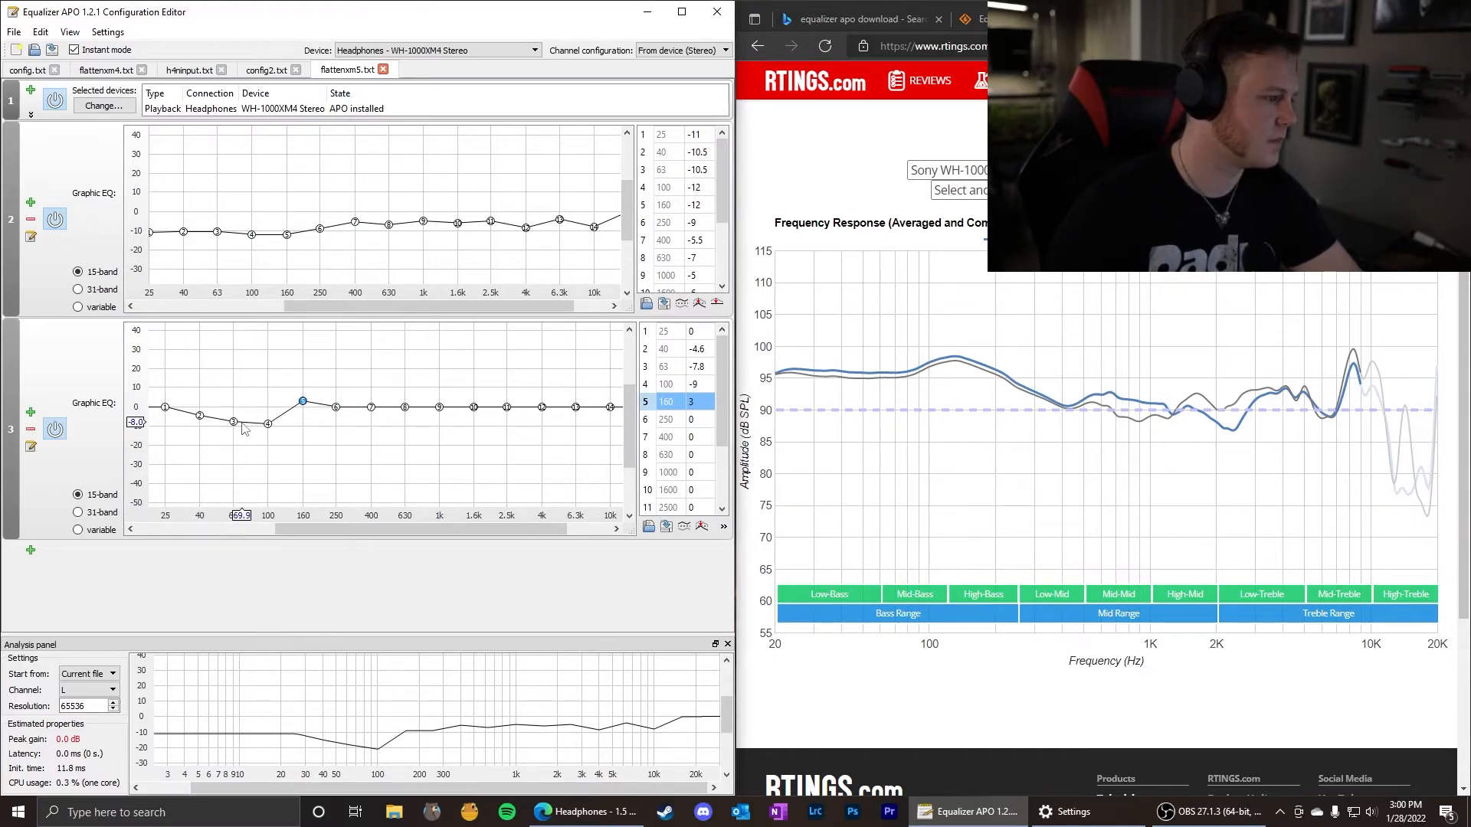
left_click_drag(271, 433, 271, 405)
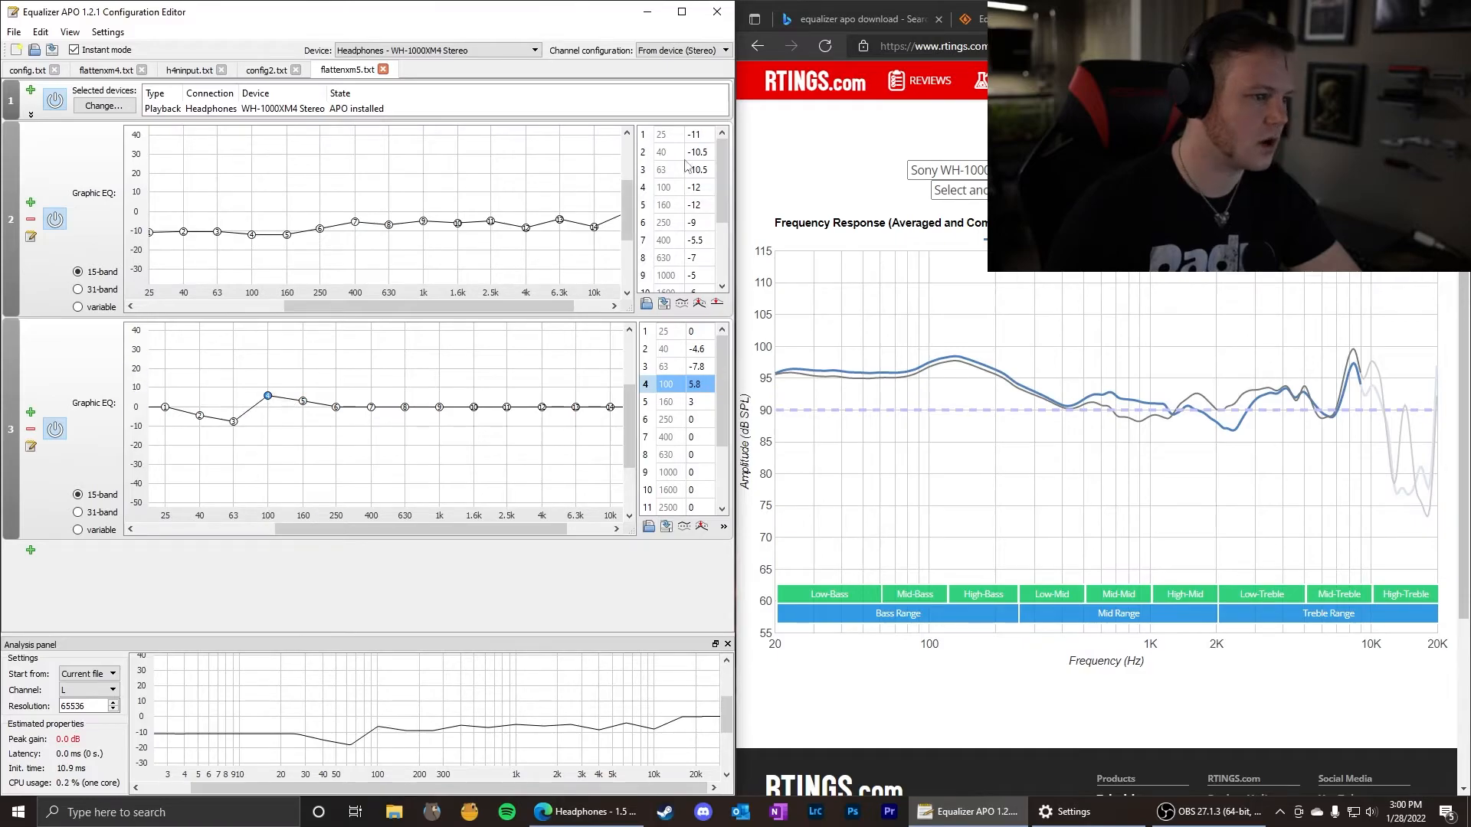
Set the second equalizer's 25, 100, 160, 250, 400, 630 and 1000 Hz bands to about 7.4, 16.6, 16.6, -14.2, 13.8, 19.8 and 11 dB.
left_click(698, 139)
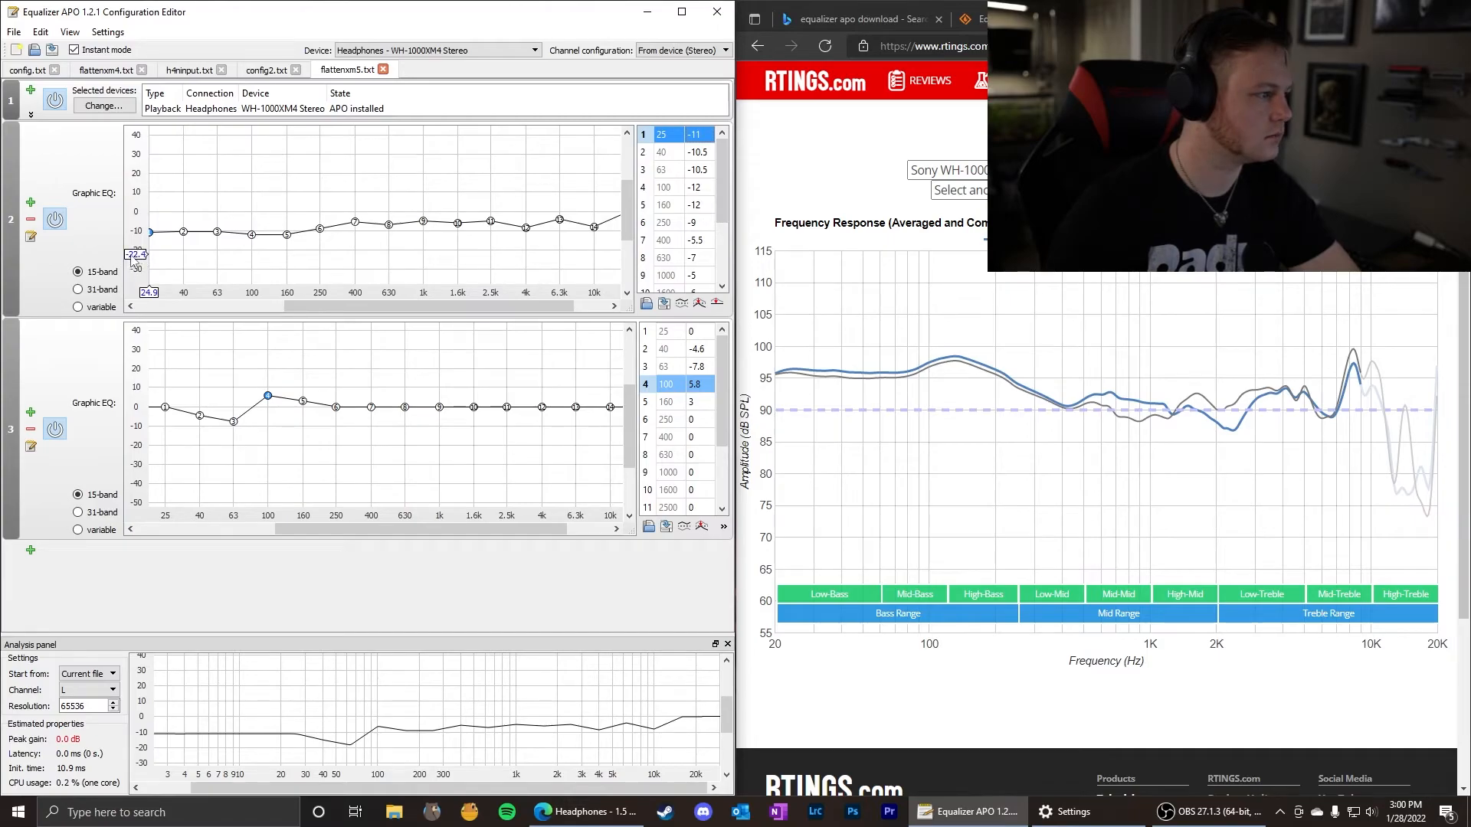
left_click_drag(337, 306, 371, 306)
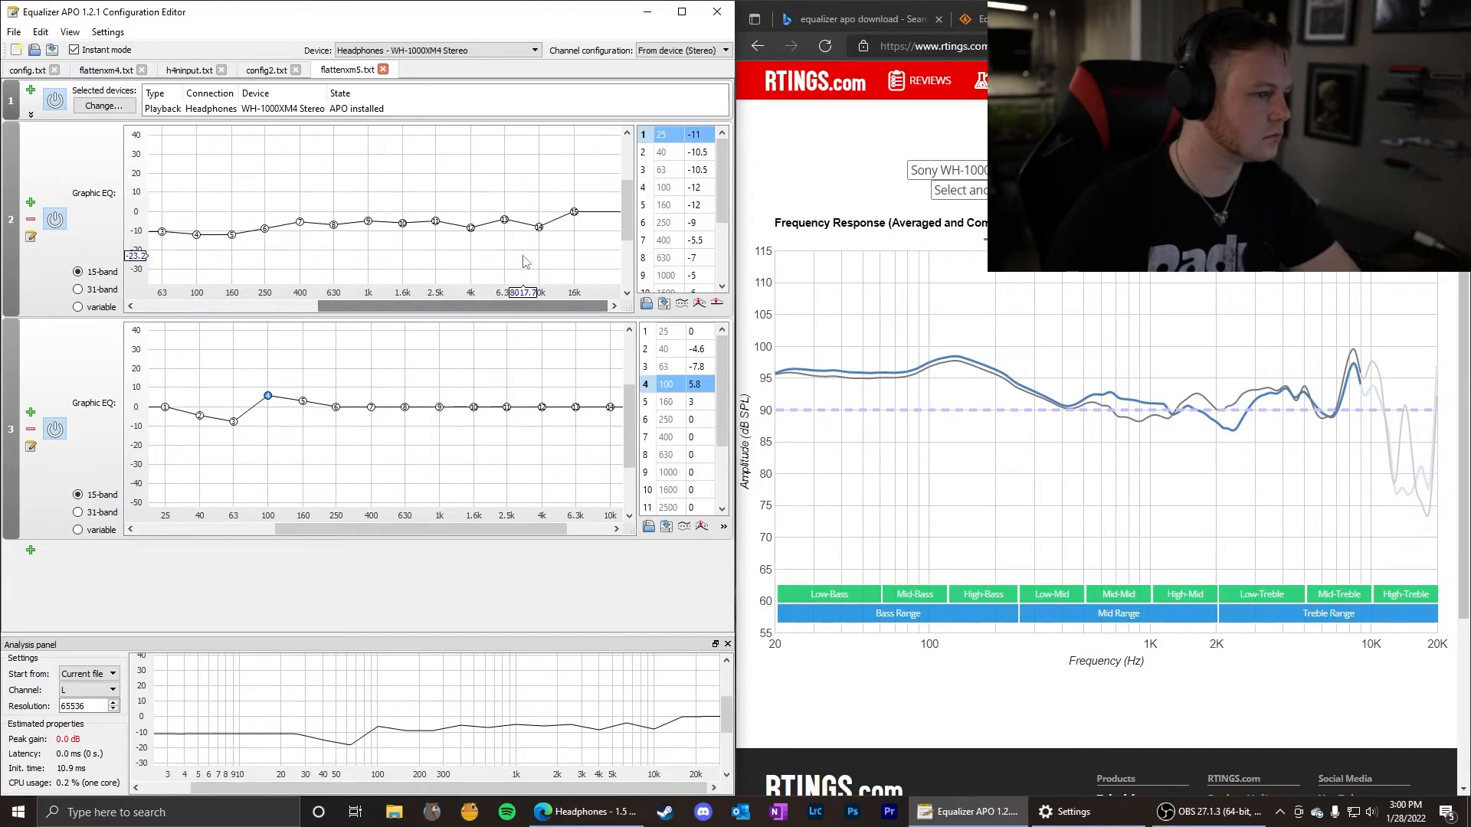
mouse_move(722, 197)
left_mouse_down()
mouse_move(722, 246)
mouse_move(724, 188)
left_mouse_up()
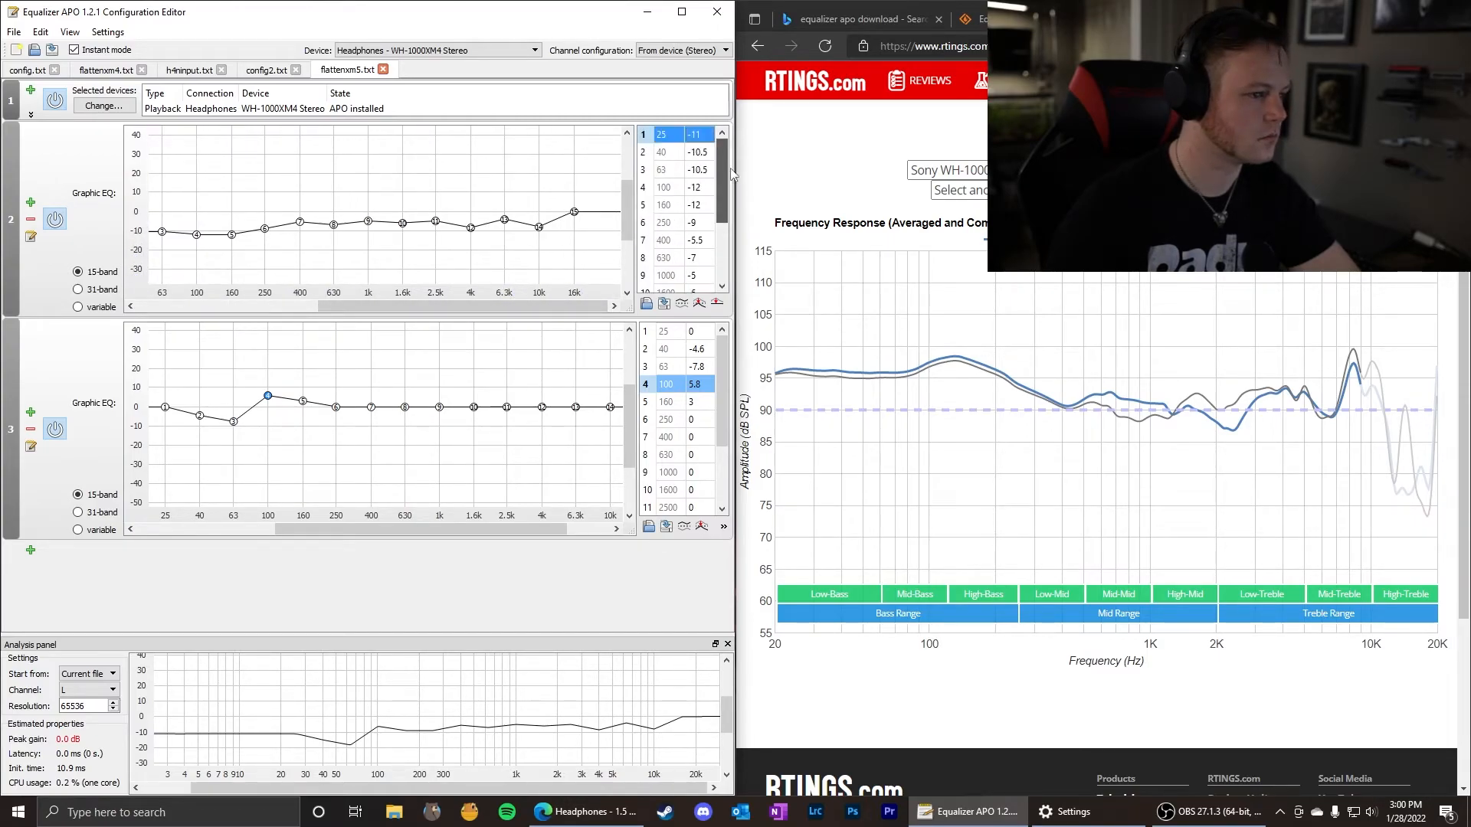
left_click_drag(399, 307, 377, 298)
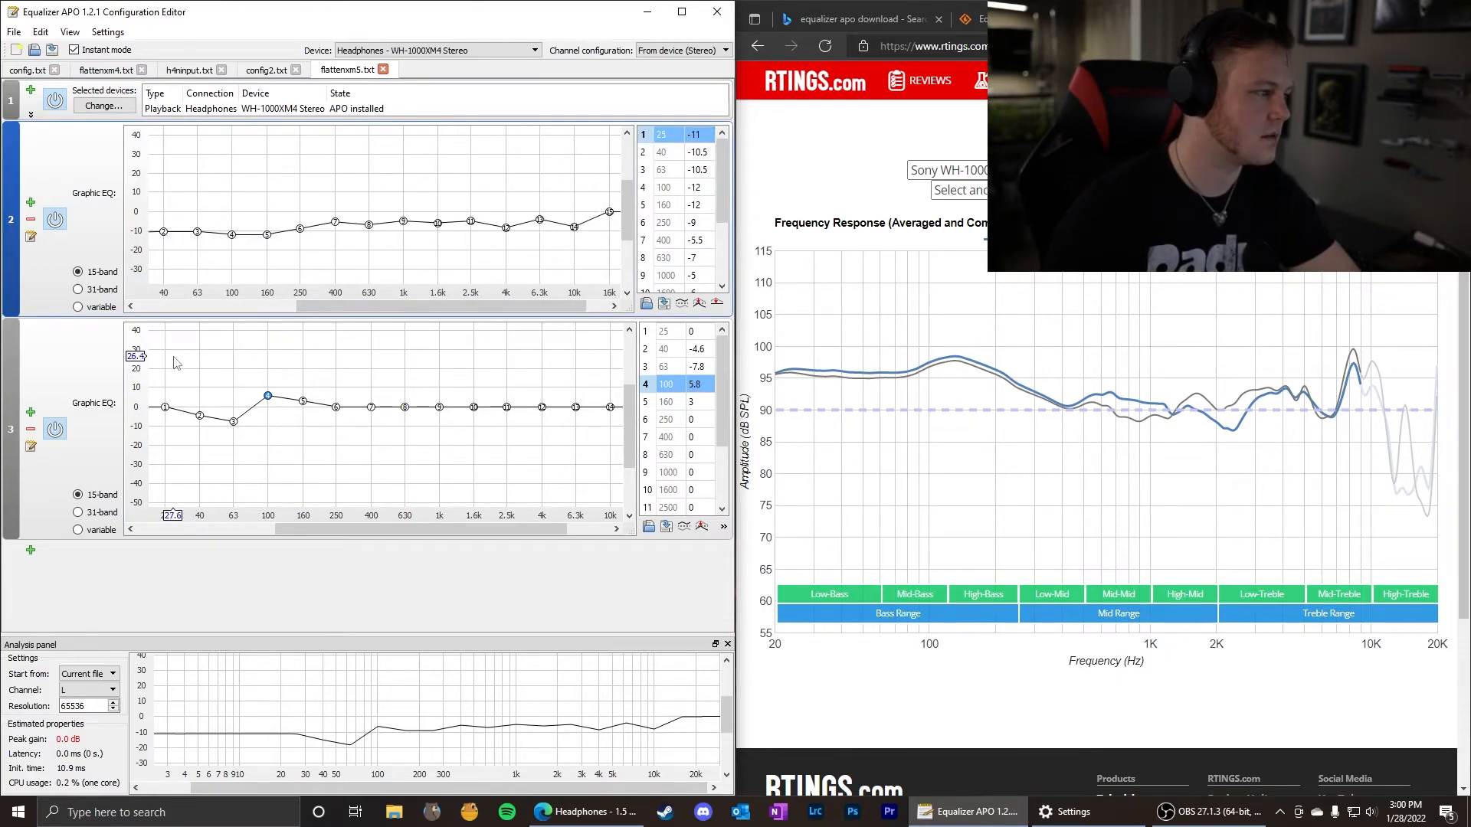
left_click_drag(403, 305, 335, 307)
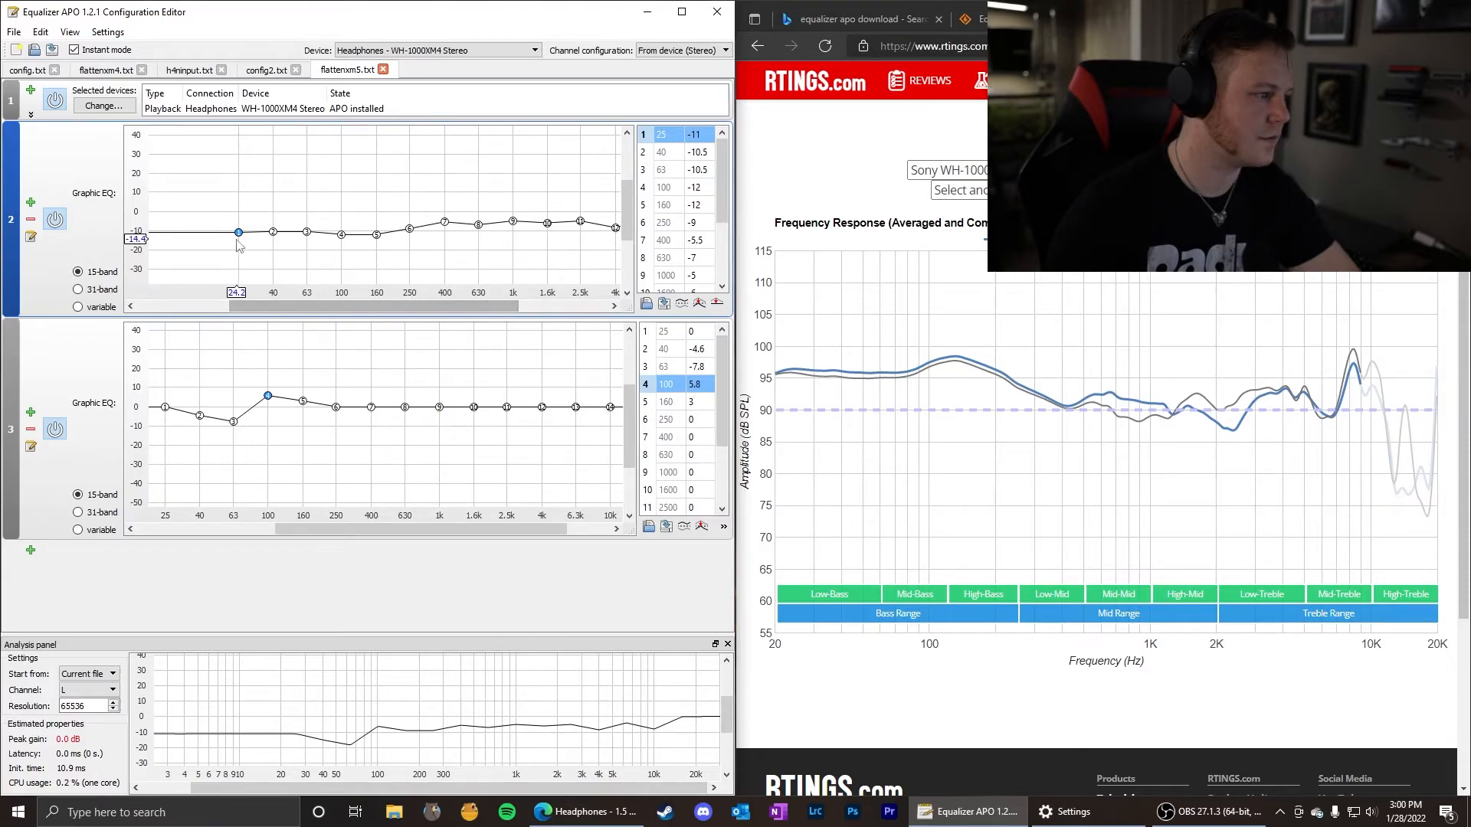
left_click(166, 409)
left_click_drag(171, 415, 172, 400)
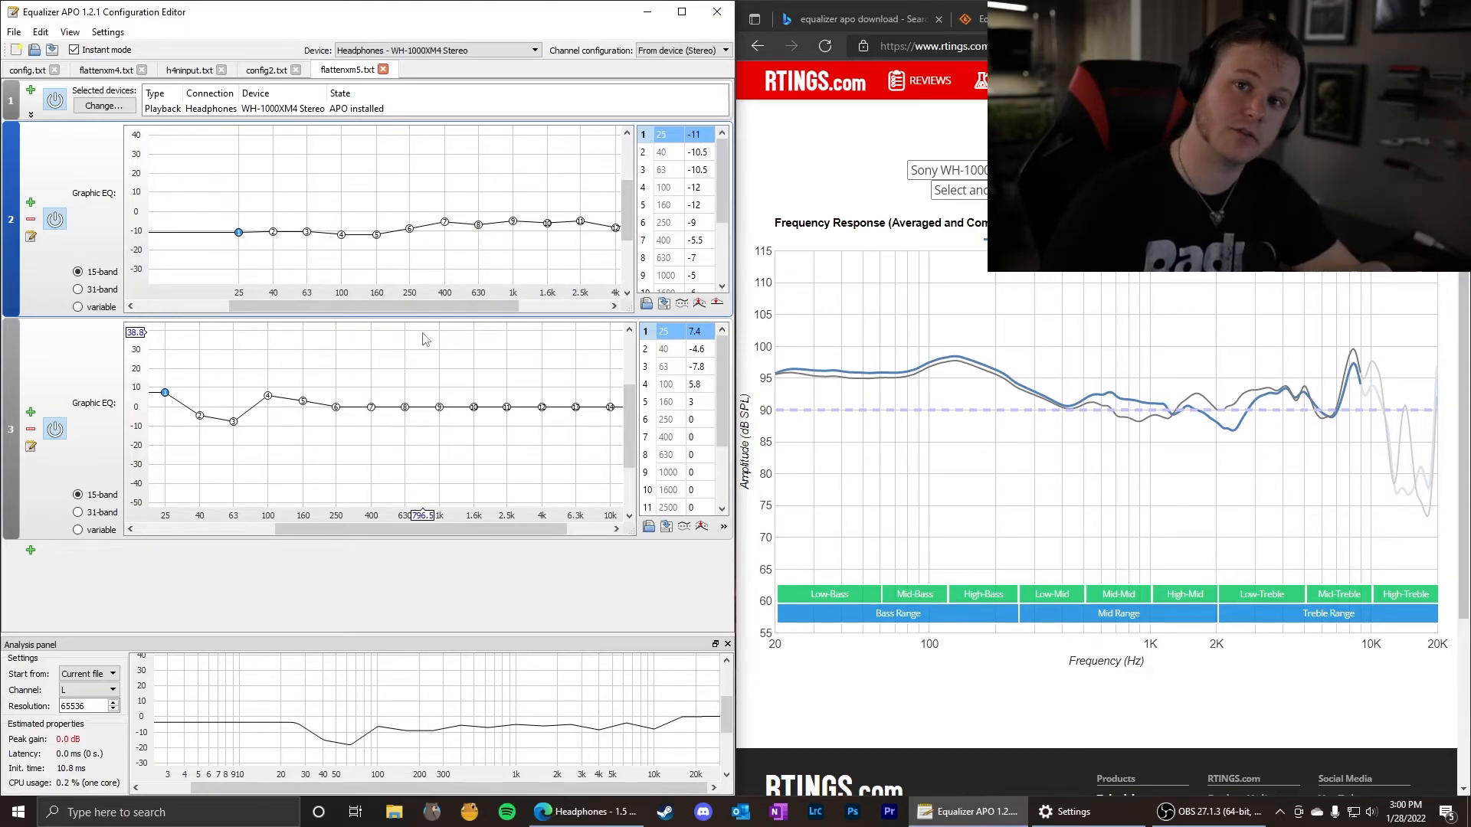
mouse_move(267, 397)
left_mouse_down()
mouse_move(268, 376)
mouse_move(303, 375)
mouse_move(336, 434)
mouse_move(371, 380)
mouse_move(404, 407)
mouse_move(405, 368)
mouse_move(439, 385)
left_mouse_up()
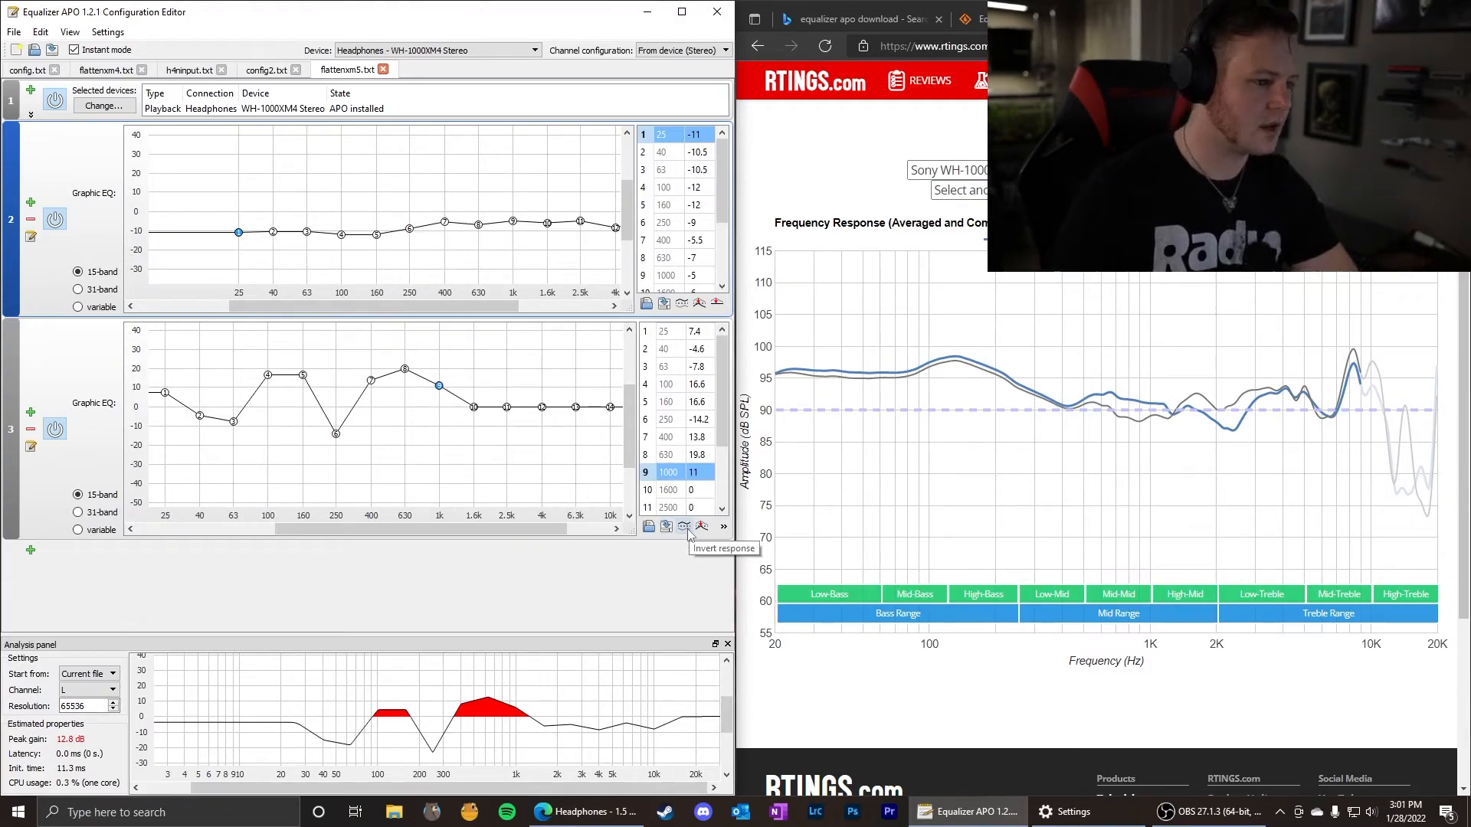
Reset the second graphic equalizer's response so that all its bands are at 0 dB.
left_click(723, 528)
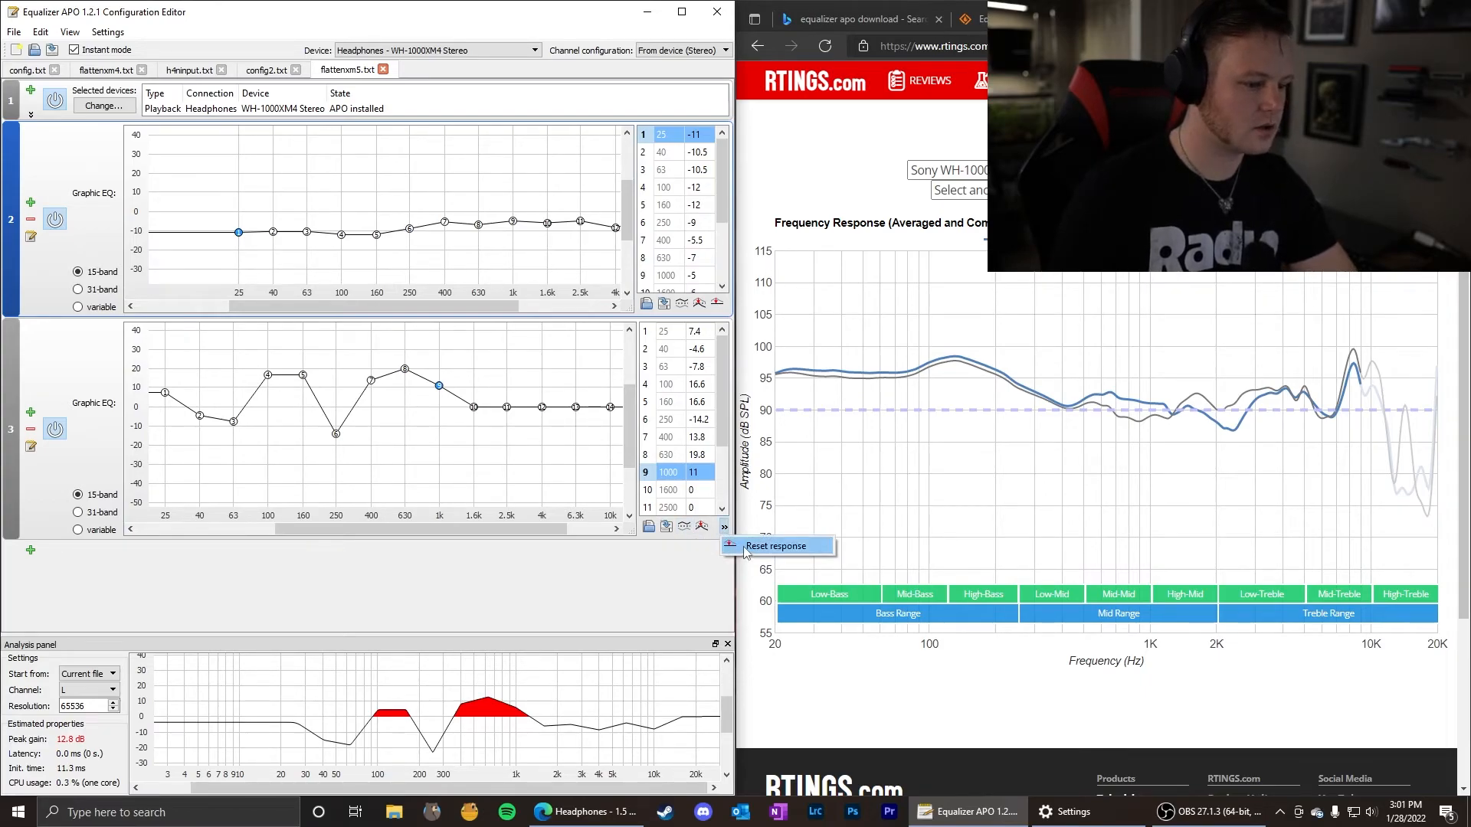
left_click(744, 547)
left_click(548, 460)
left_click(723, 528)
left_click(759, 546)
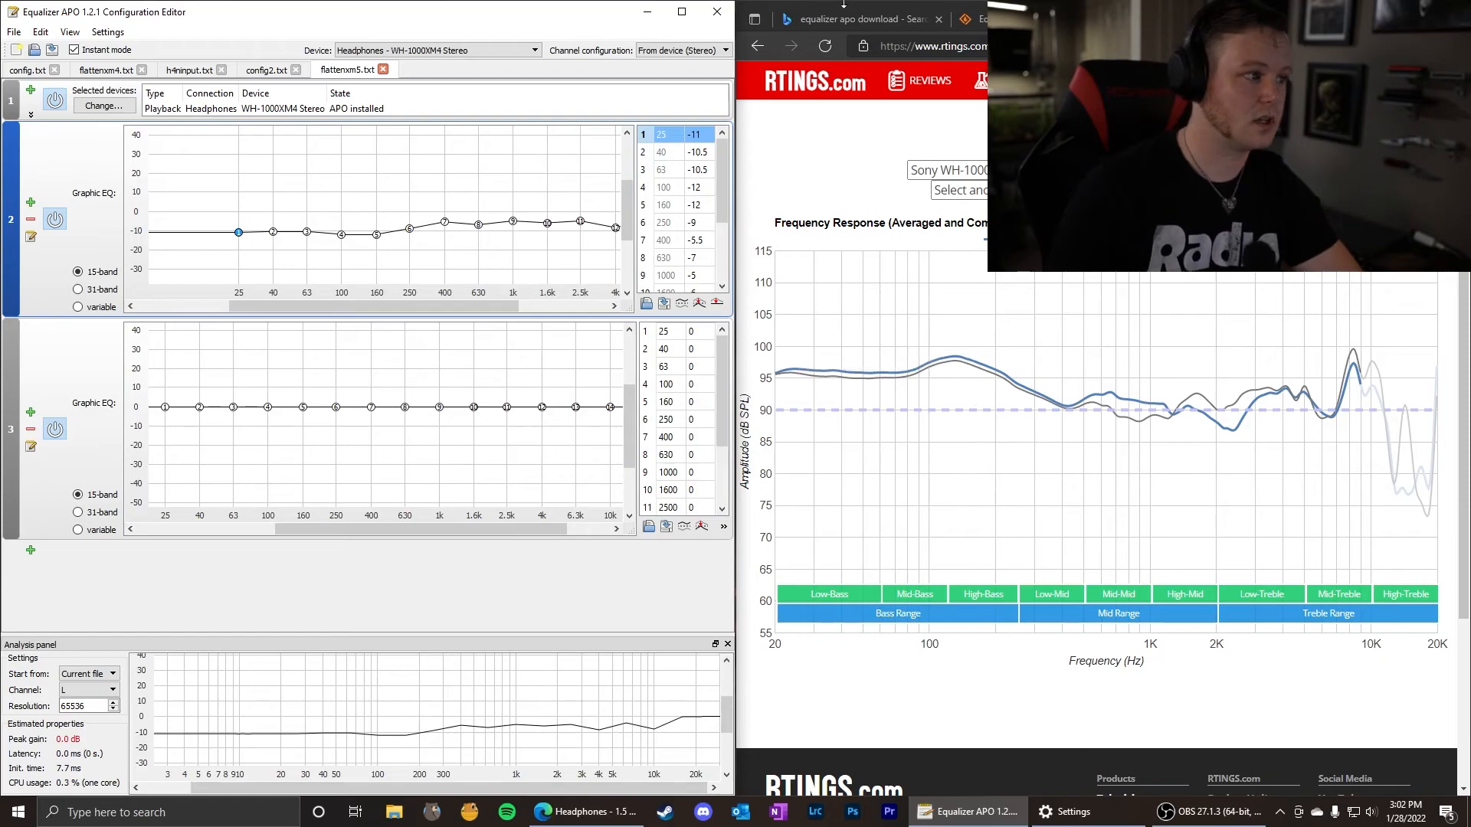
Add a second configuration file include below the flattenxm5.txt include in config2.txt.
left_click(266, 70)
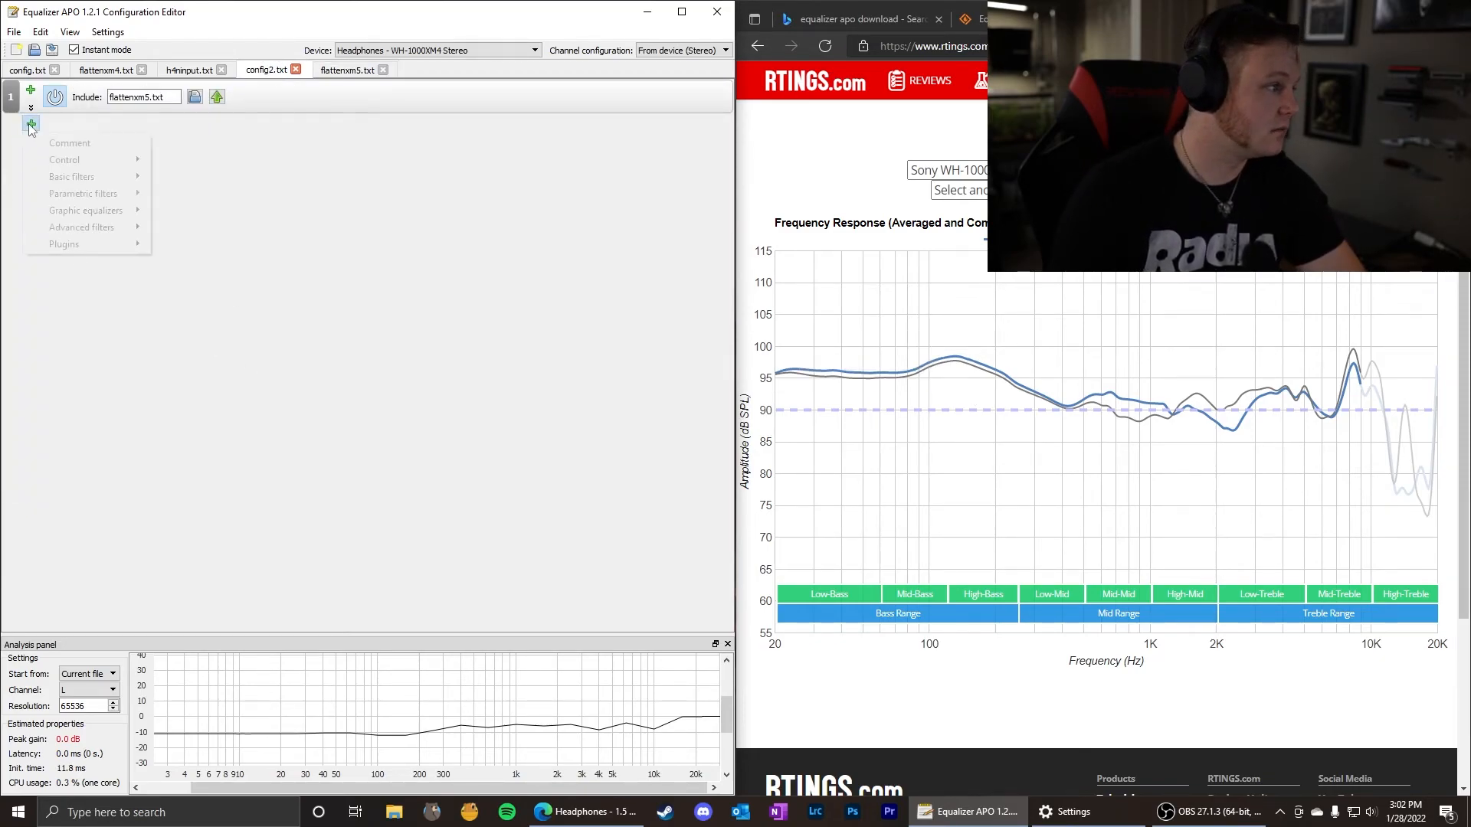
mouse_move(92, 159)
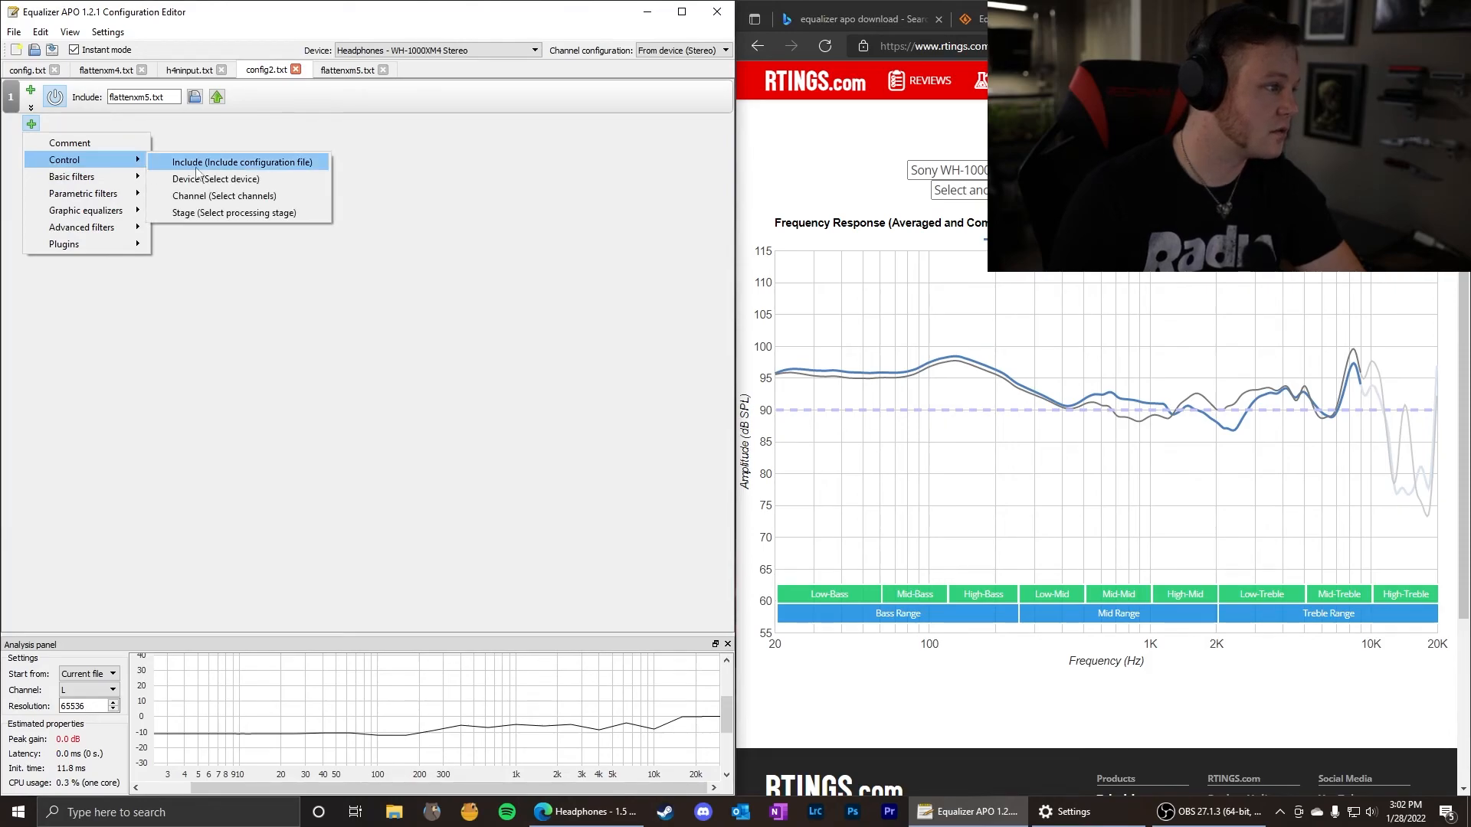
left_click(261, 163)
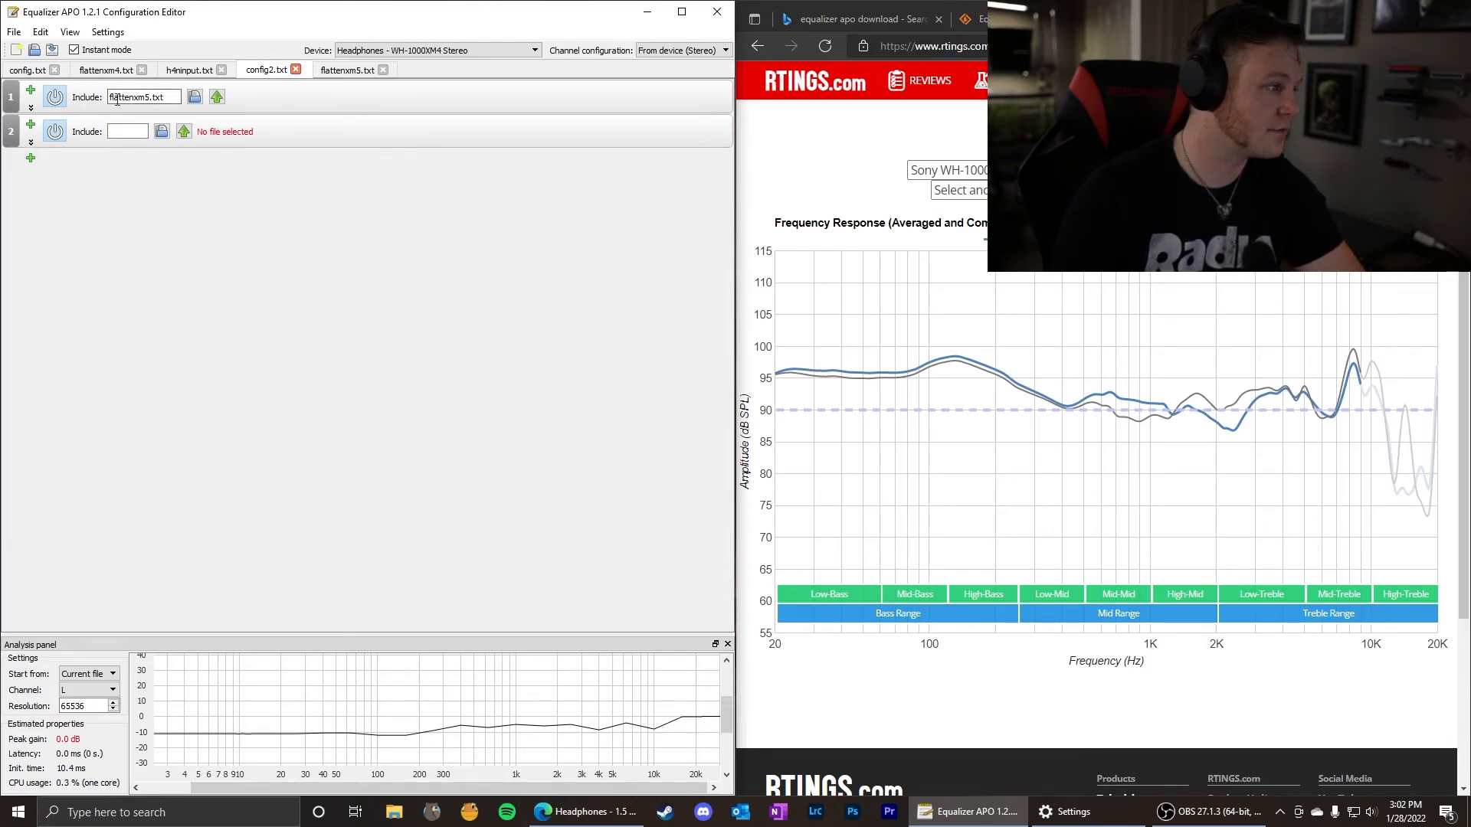
Toggle the flattenxm5.txt include and the empty include off and back on to demonstrate switching between configurations.
left_click(54, 97)
left_click(55, 131)
left_click(54, 97)
left_click(54, 131)
left_click(113, 132)
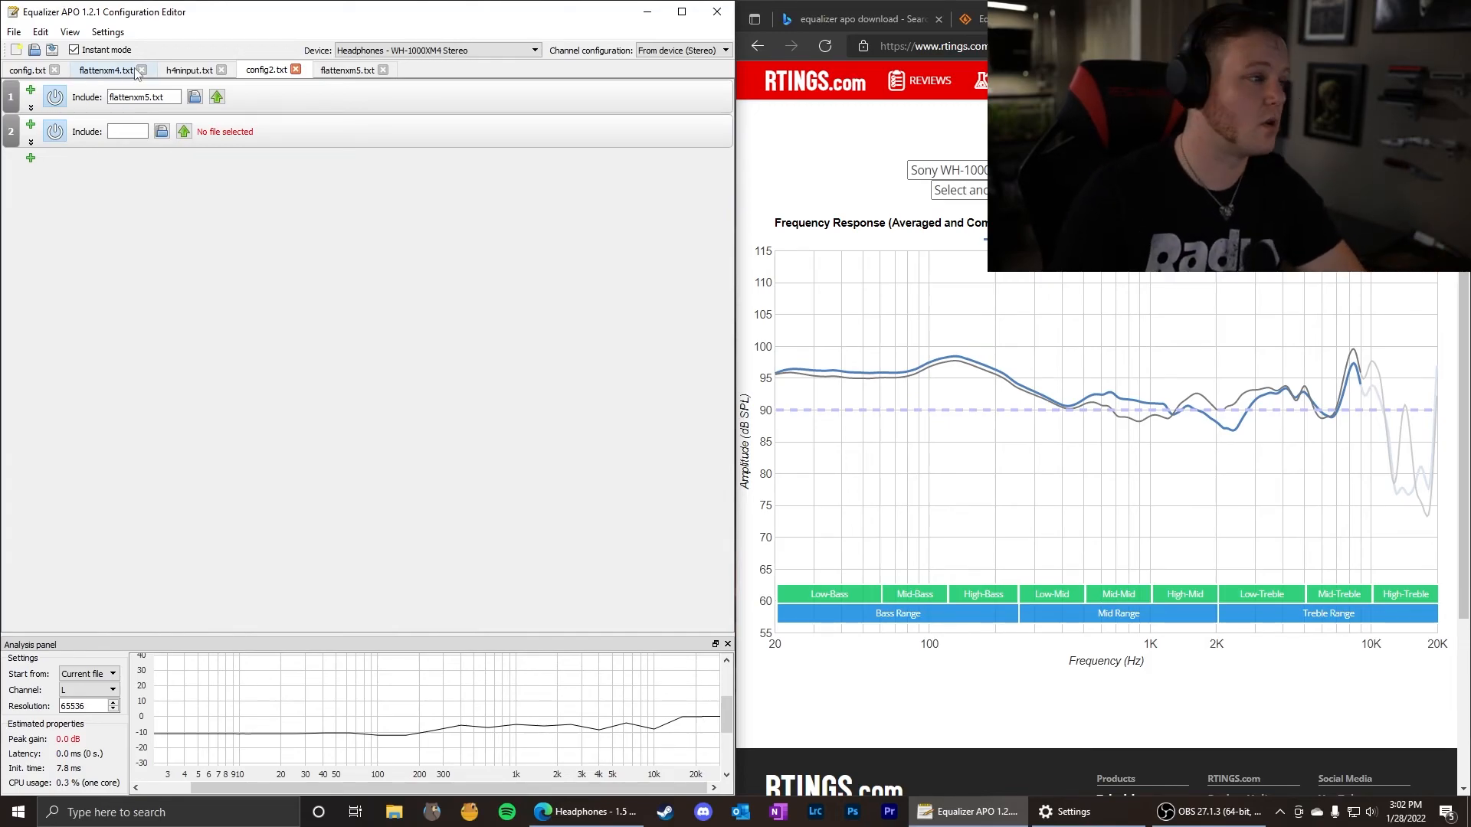
Review the two equalizers in flattenxm5.txt against the includes in config2.txt, ending in flattenxm5.txt.
left_click(322, 70)
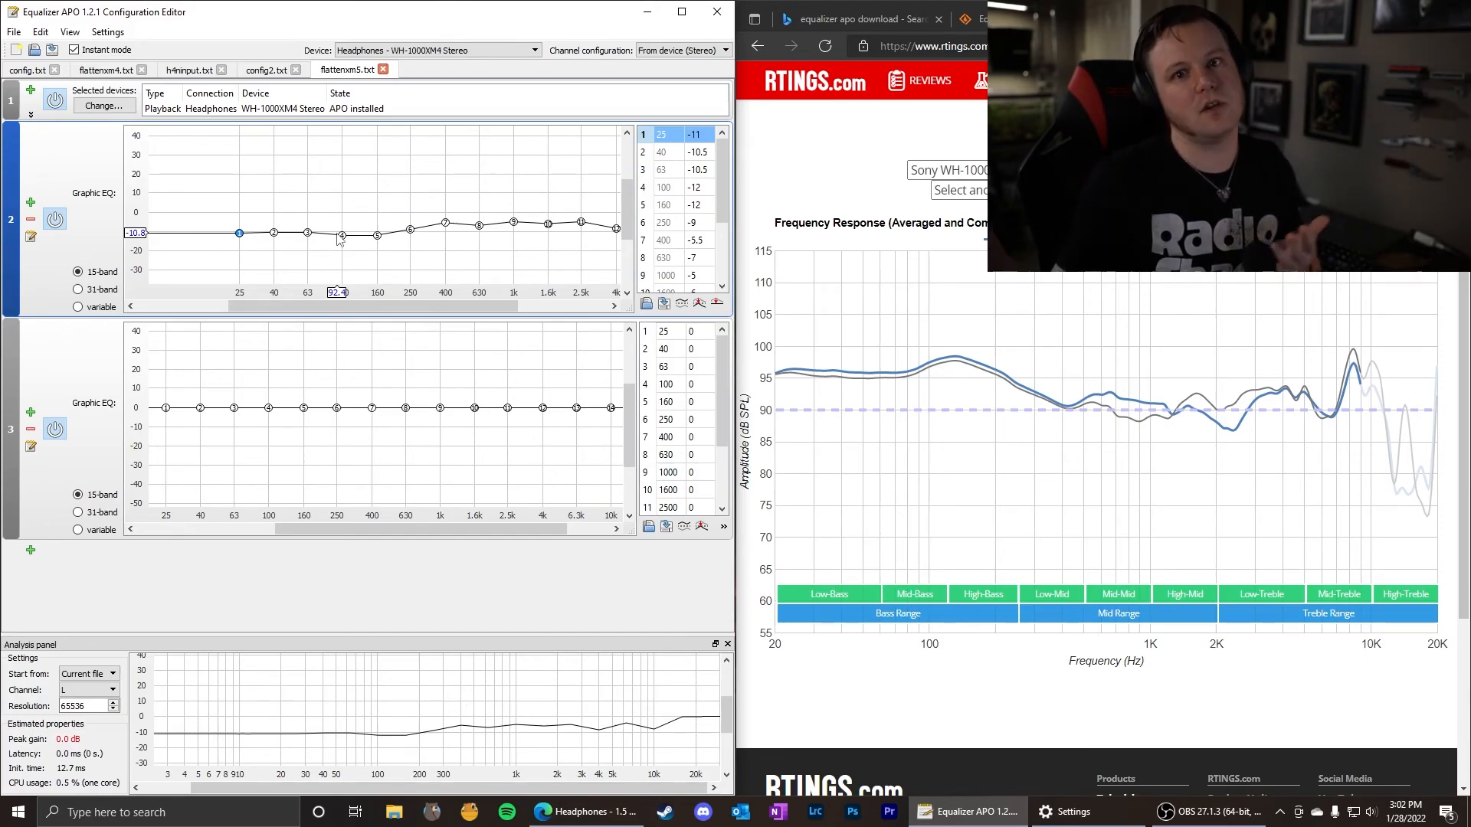
left_click(266, 70)
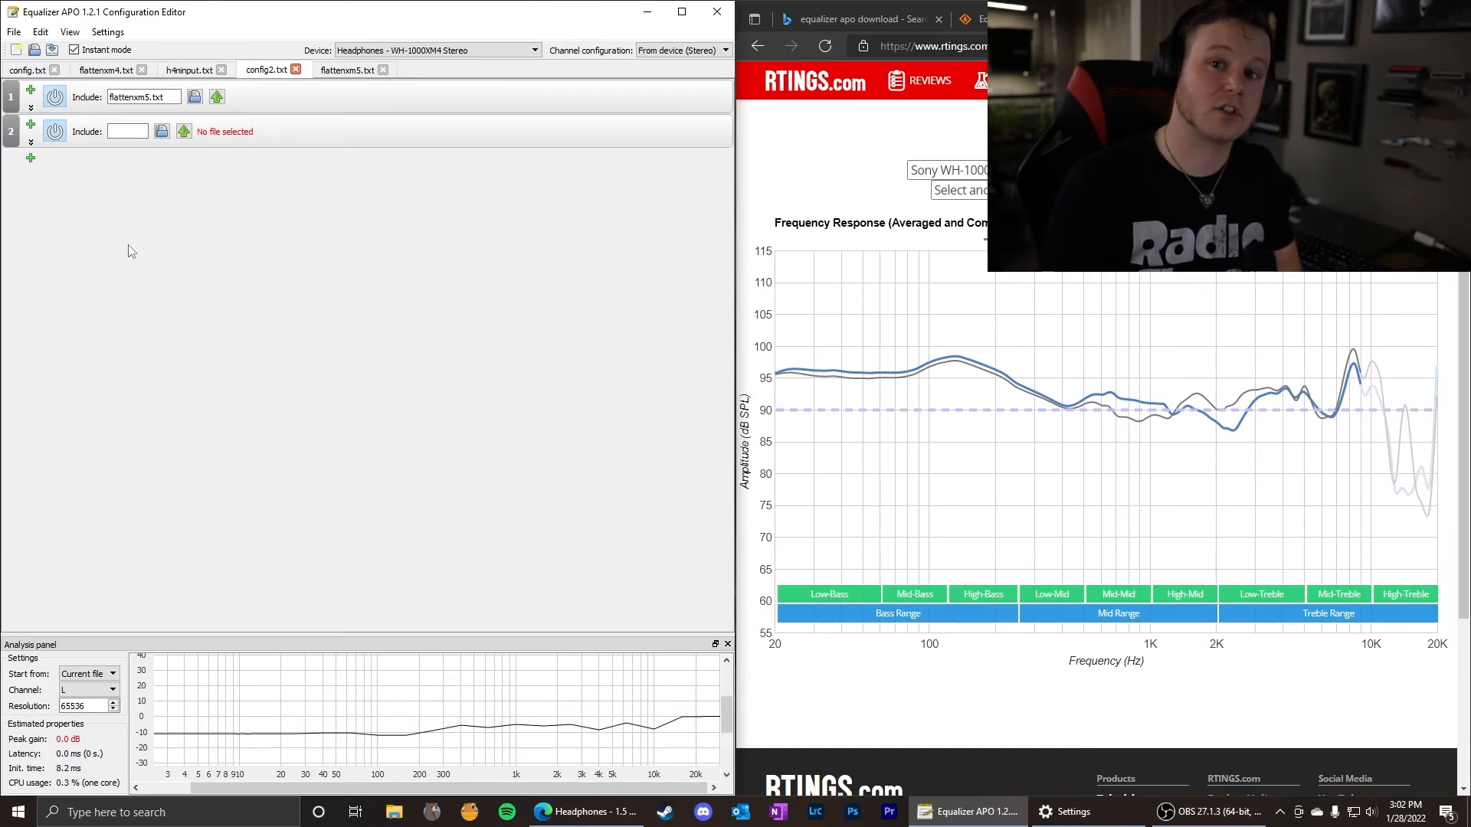
left_click(342, 74)
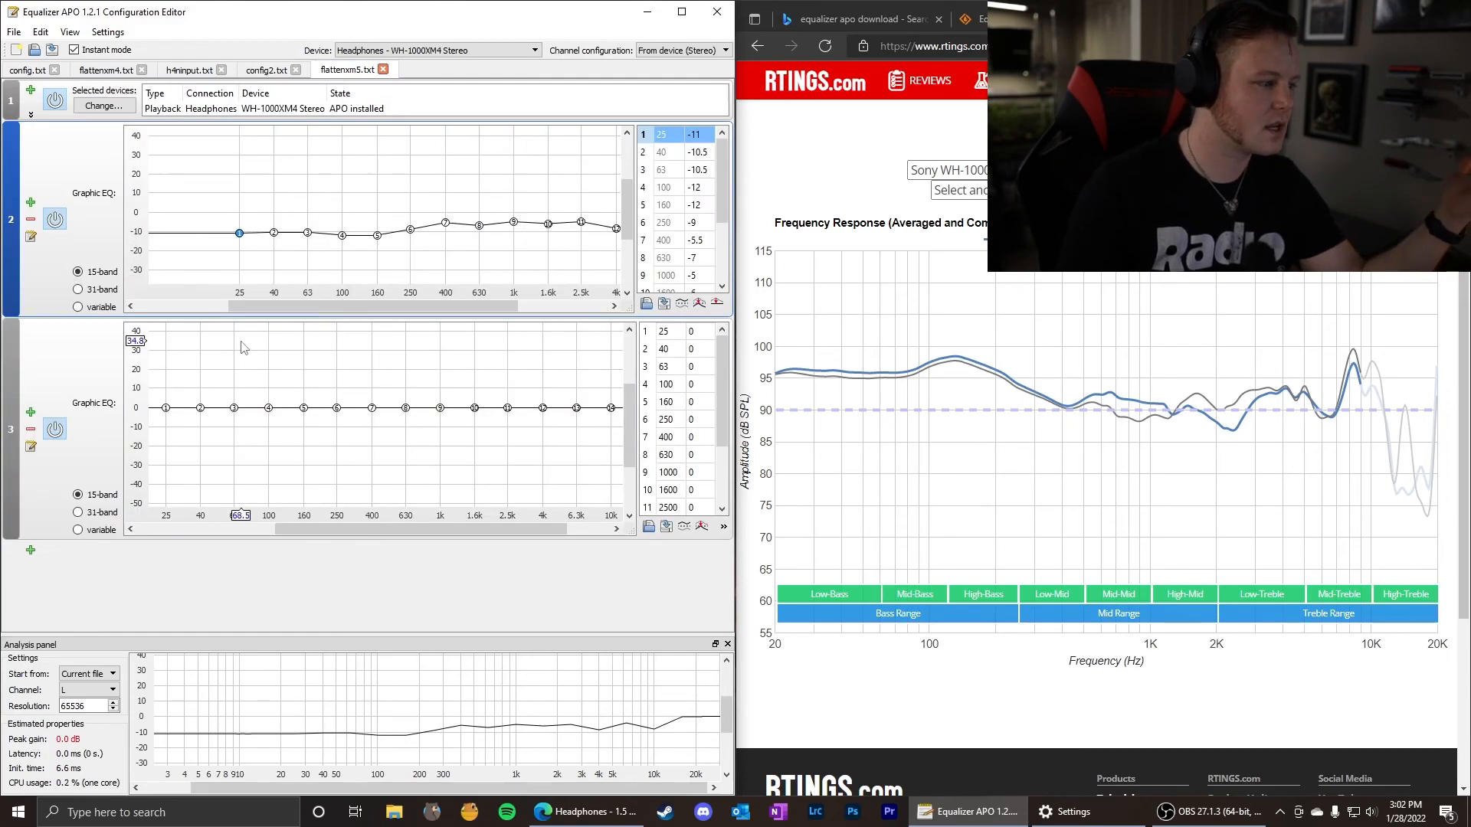